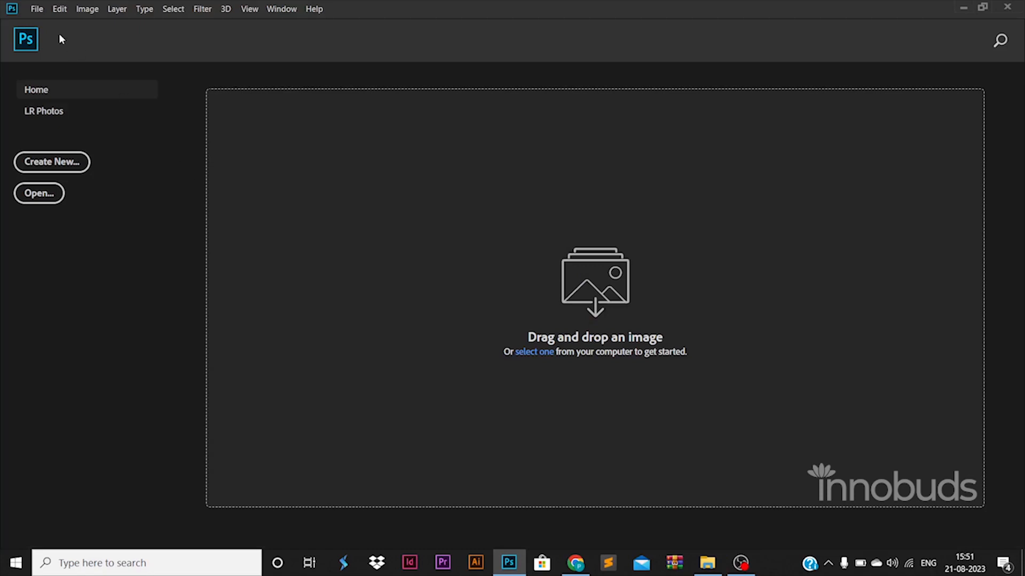
- Start a new blank document from the File menu and move on to the height setting
click(39, 14)
click(41, 22)
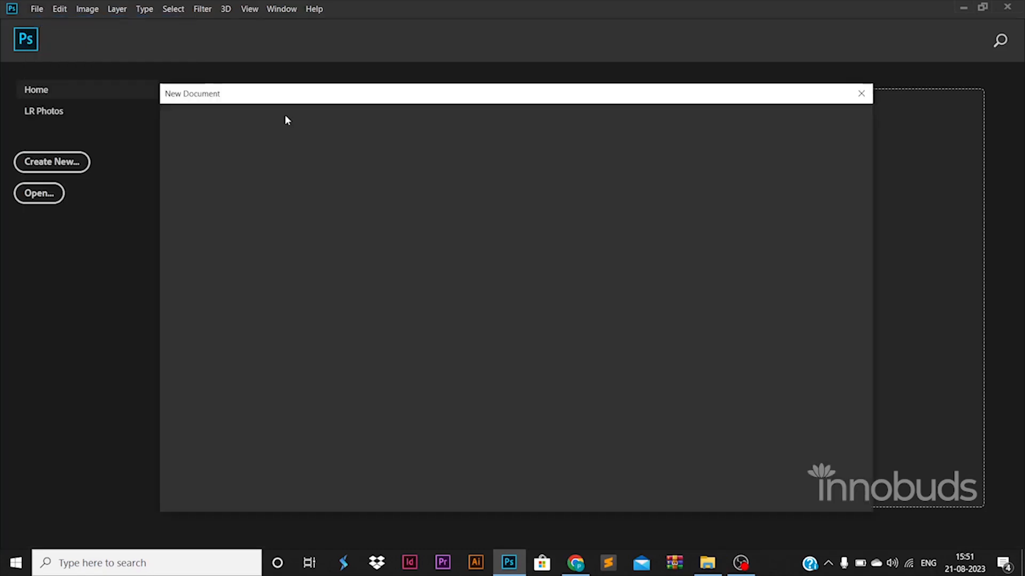
key(Tab)
- Create the 1500x1500 document and add left, right and top margin guides
click(772, 487)
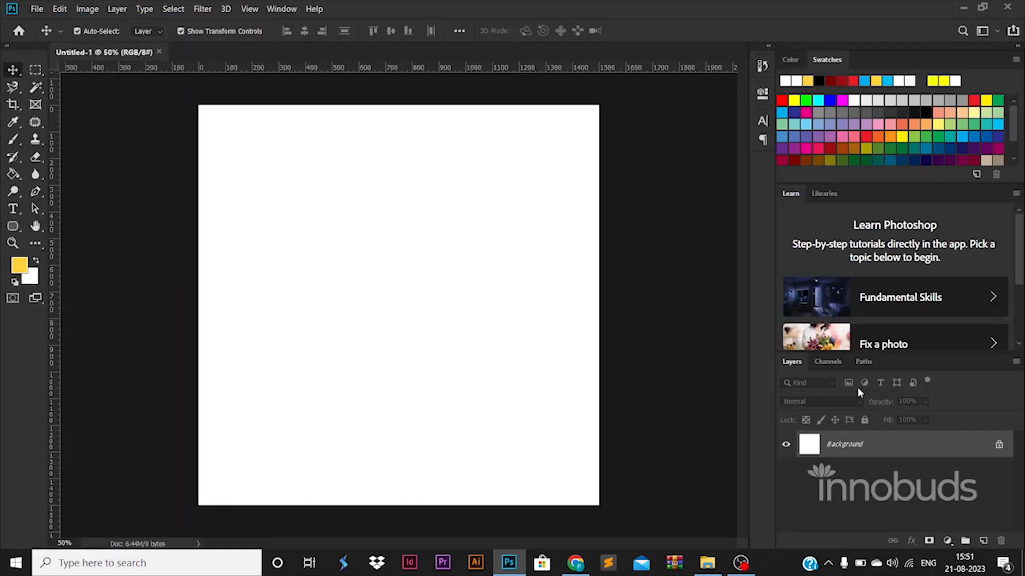
drag(51, 354, 213, 353)
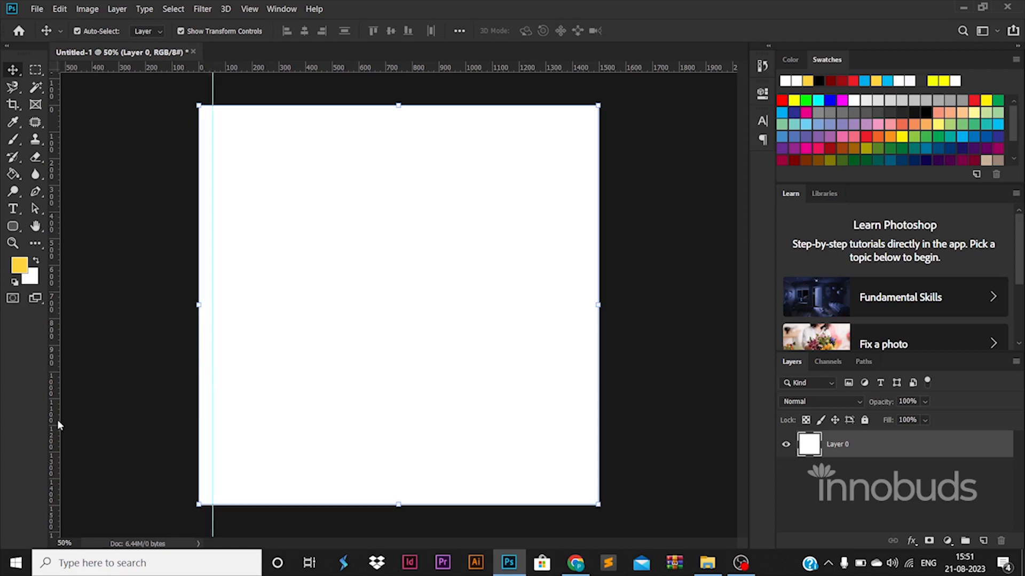
drag(51, 395, 585, 390)
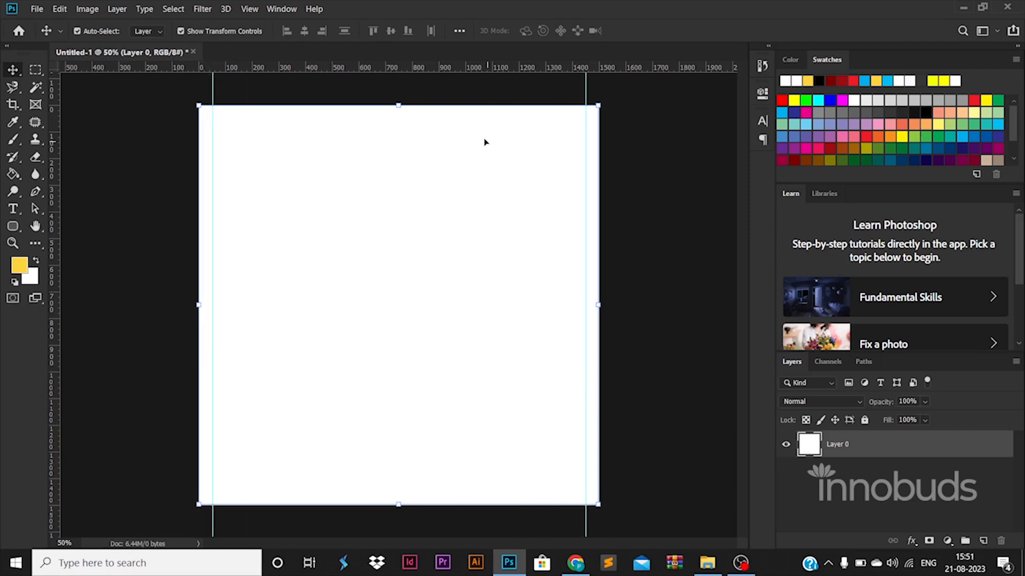
drag(483, 68, 530, 489)
drag(416, 118, 415, 121)
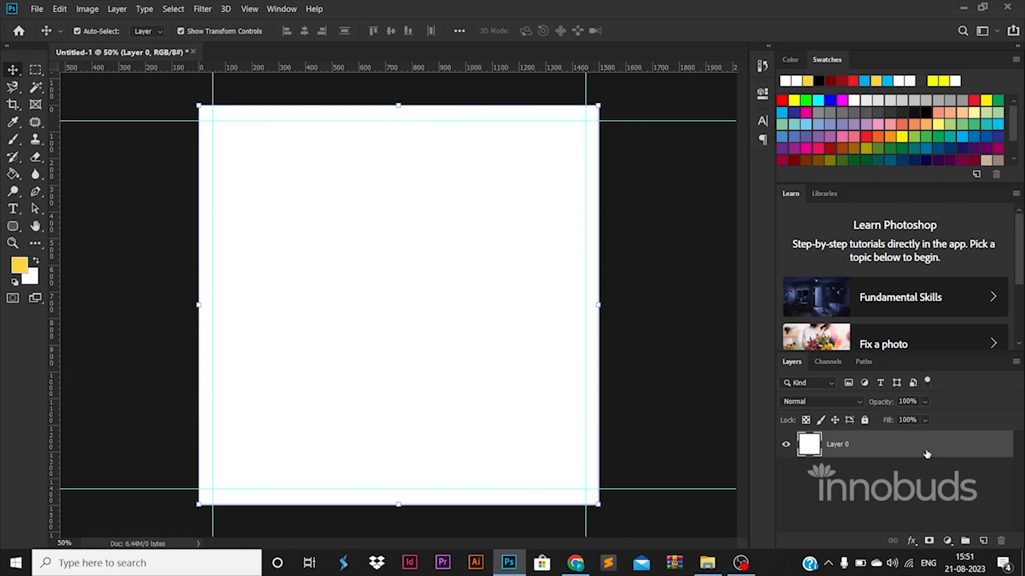
- Draw a yellow rectangle with 0 corner radii and resize it centred below the top guide
click(12, 227)
drag(309, 180, 388, 313)
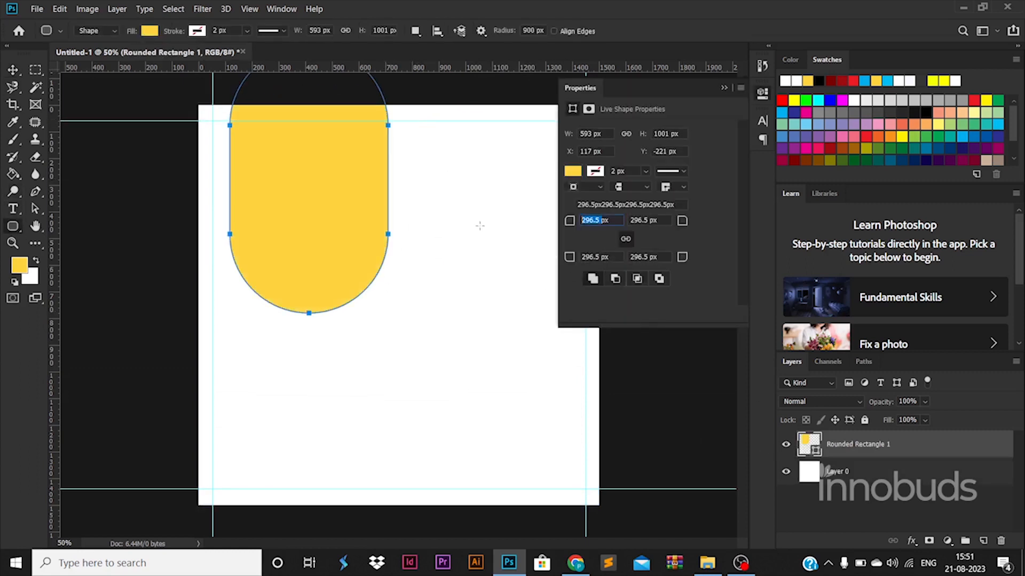
key(Return)
key(v)
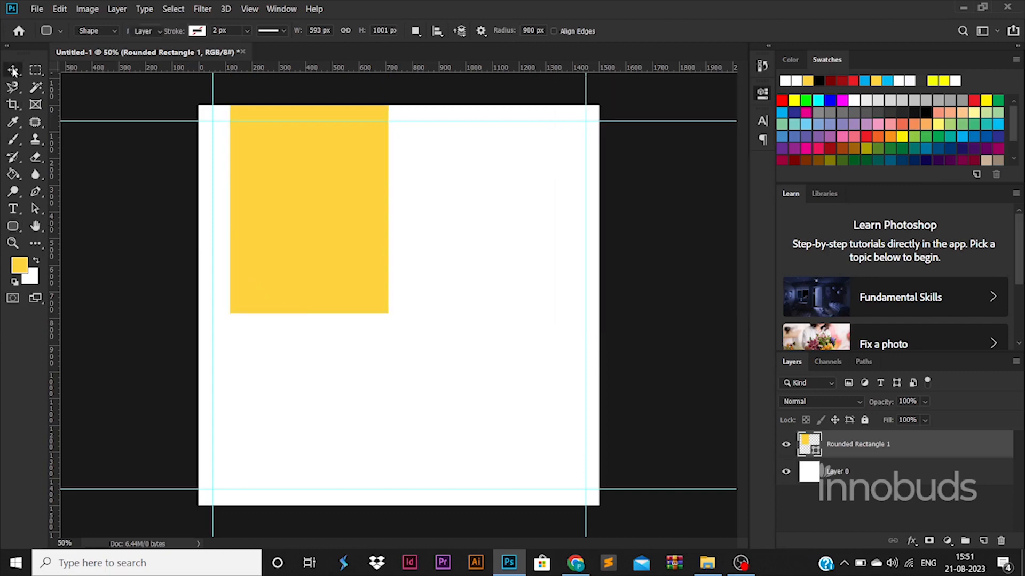
drag(332, 139, 393, 224)
key(ctrl+t)
drag(369, 131, 372, 181)
drag(399, 326, 430, 265)
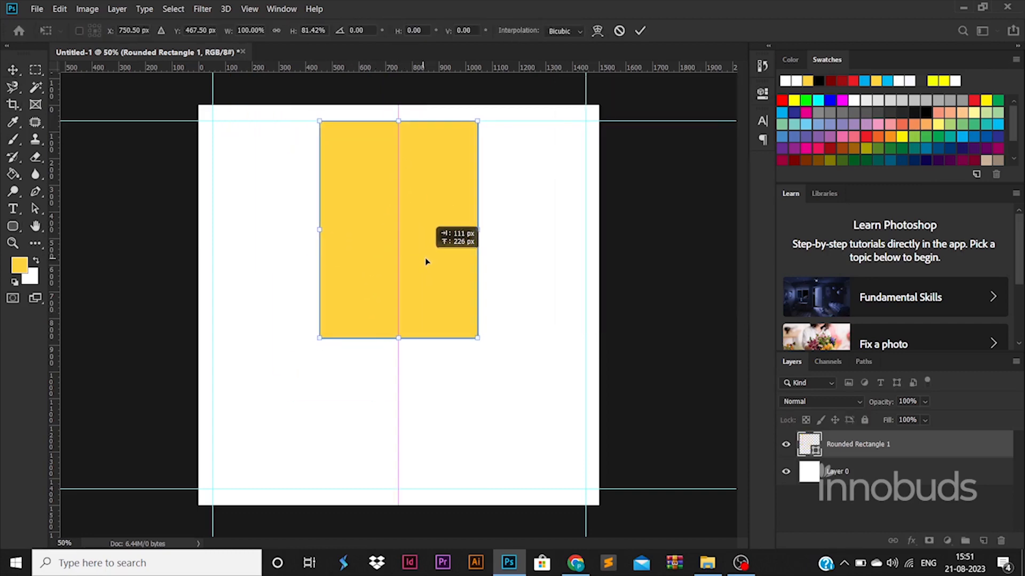
key(Return)
click(909, 473)
- Add a Gradient Overlay to the background layer and set its first stop to green
double_click(908, 473)
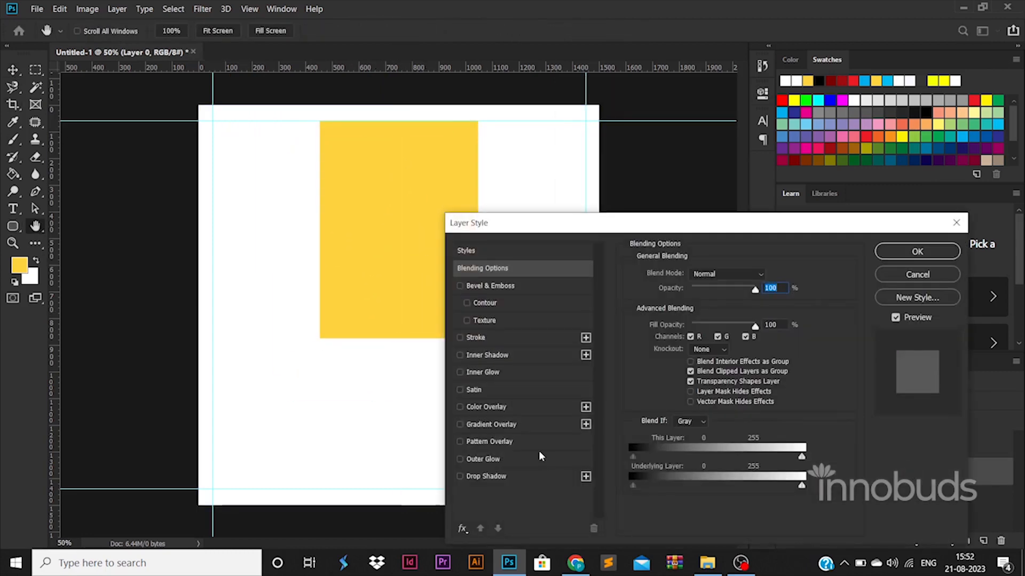
click(531, 426)
click(705, 304)
double_click(700, 453)
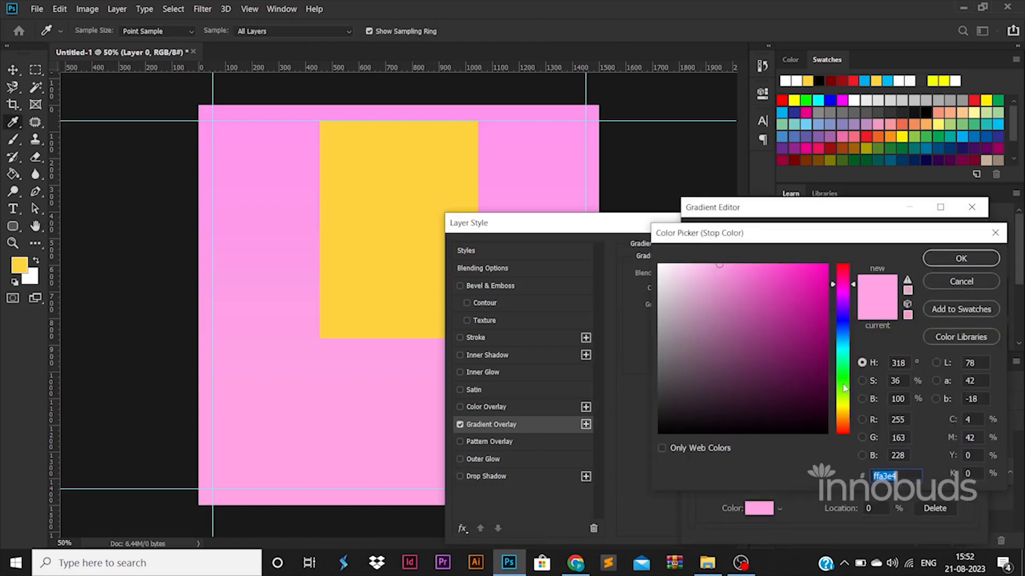
click(842, 384)
click(826, 400)
click(709, 370)
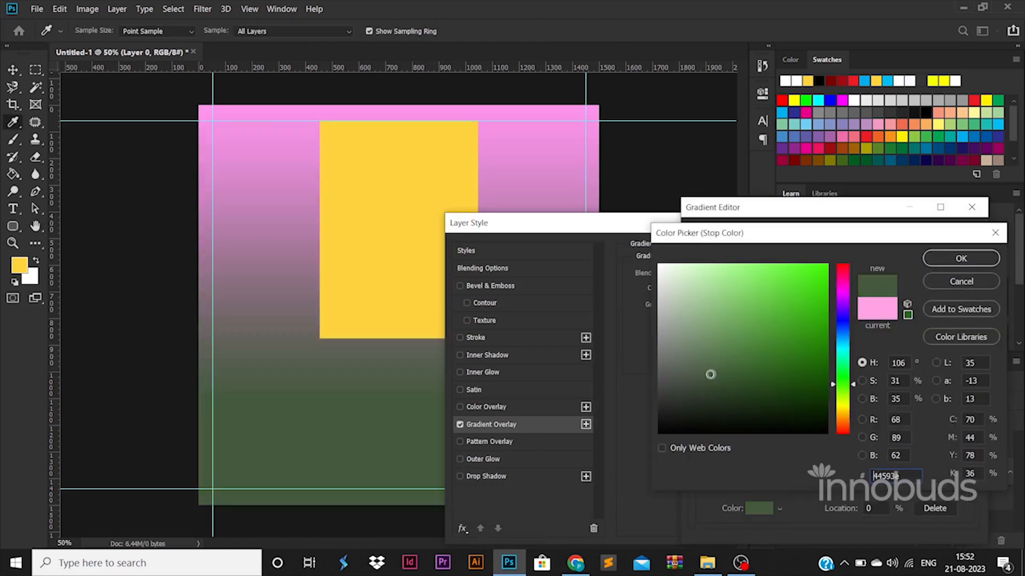
click(961, 259)
- Set the second gradient stop to a lighter green and apply the overlay
double_click(967, 453)
click(374, 496)
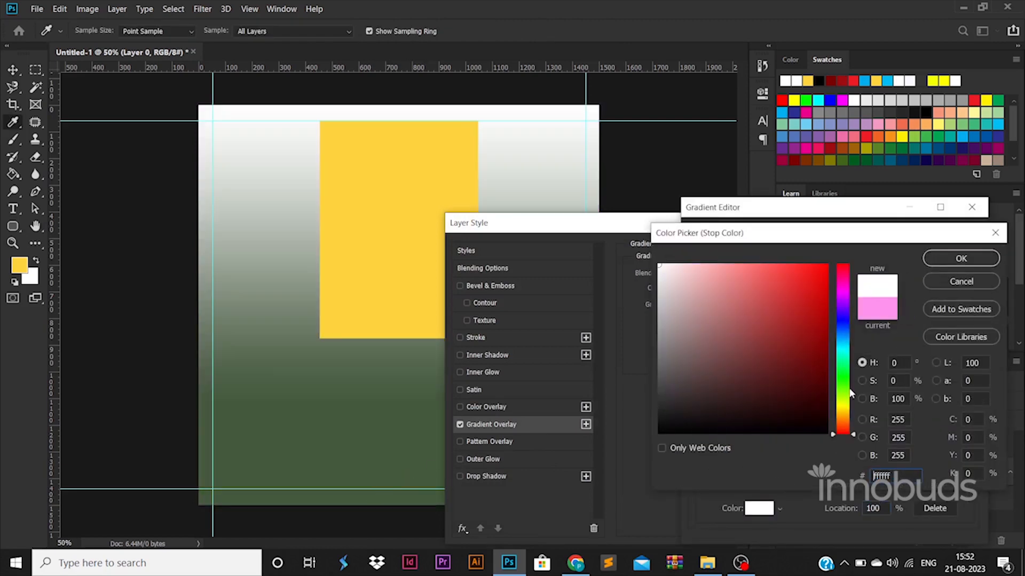
click(842, 394)
click(721, 329)
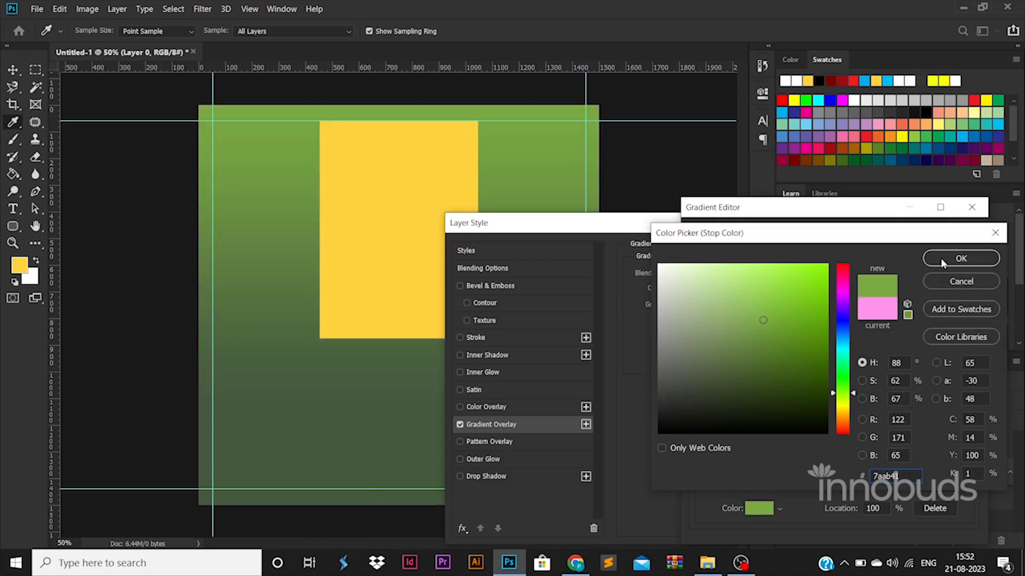
click(942, 260)
click(953, 241)
click(915, 249)
click(426, 281)
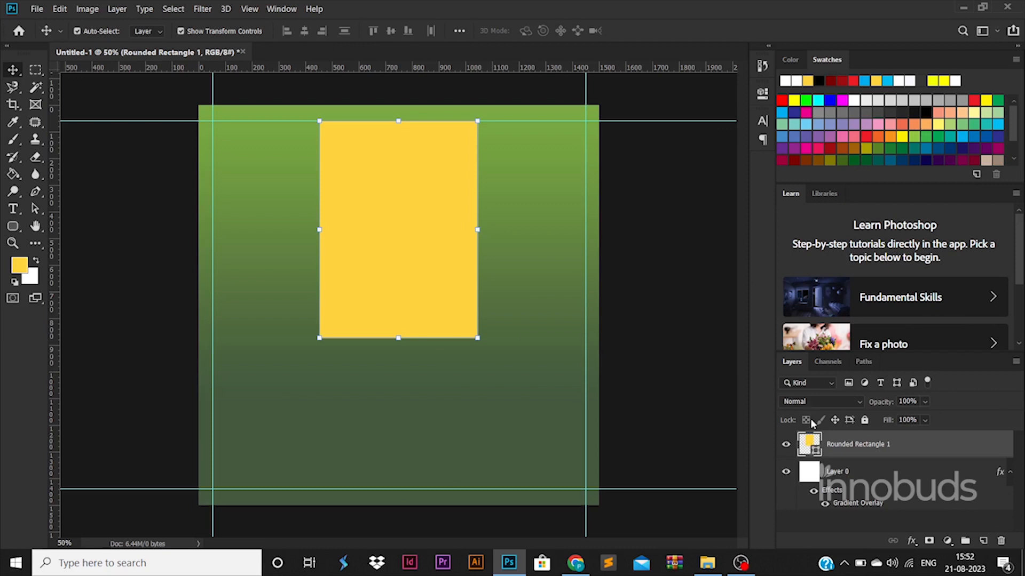
- On a new layer, brush rough strokes across the lower part of the yellow rectangle
ctrl+click(807, 448)
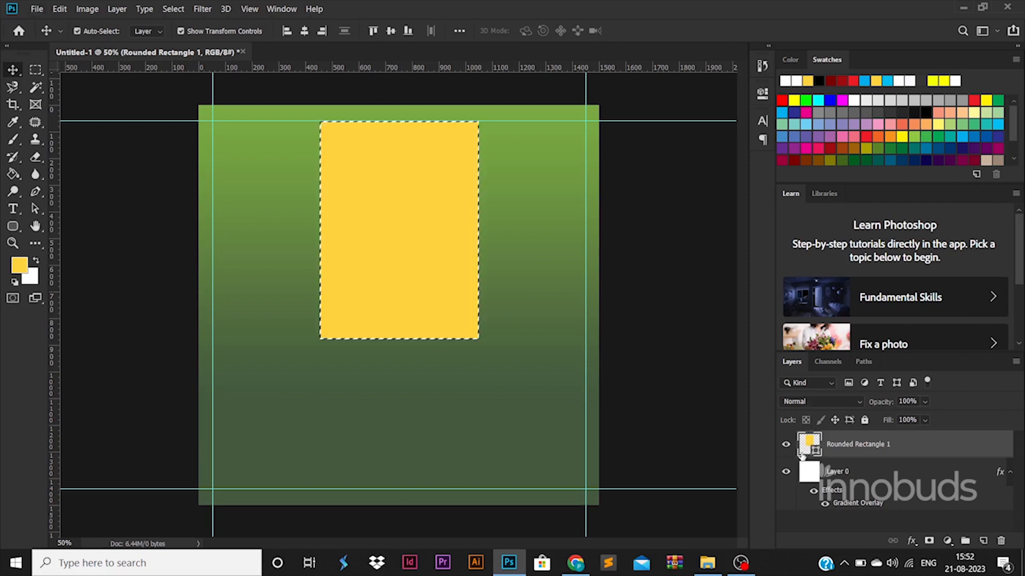
click(983, 541)
key(b)
mouse_move(330, 304)
mouse_down()
mouse_move(342, 321)
mouse_move(423, 309)
mouse_move(469, 343)
mouse_move(430, 325)
mouse_up()
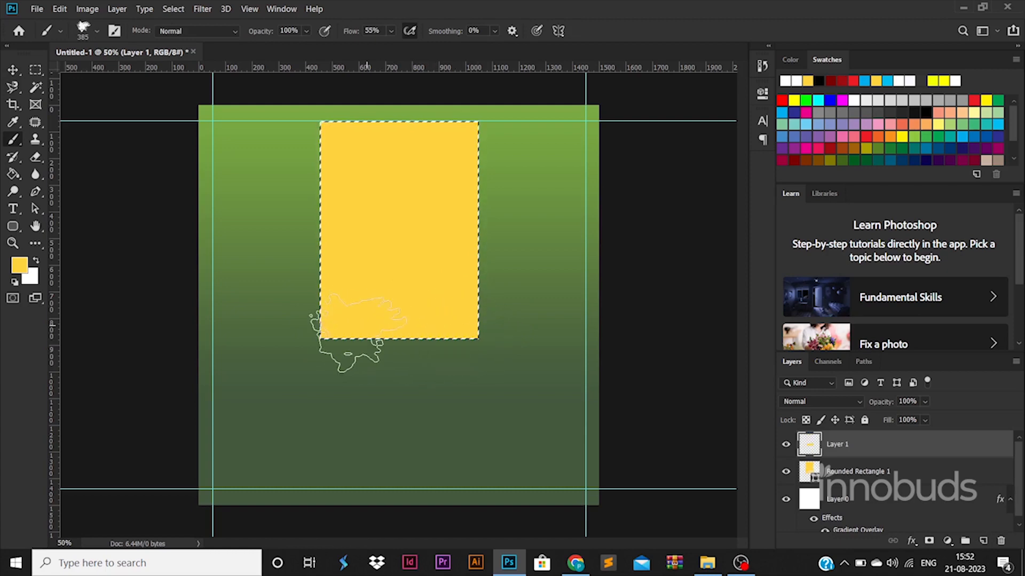
key(ctrl+d)
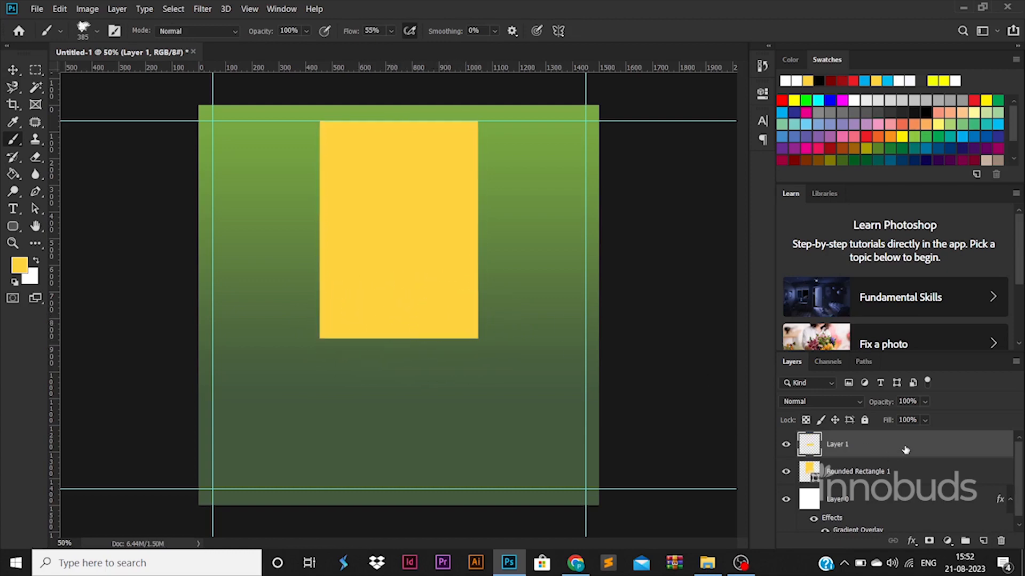
- Give the brushed layer a white Color Overlay
double_click(906, 450)
click(497, 409)
click(916, 250)
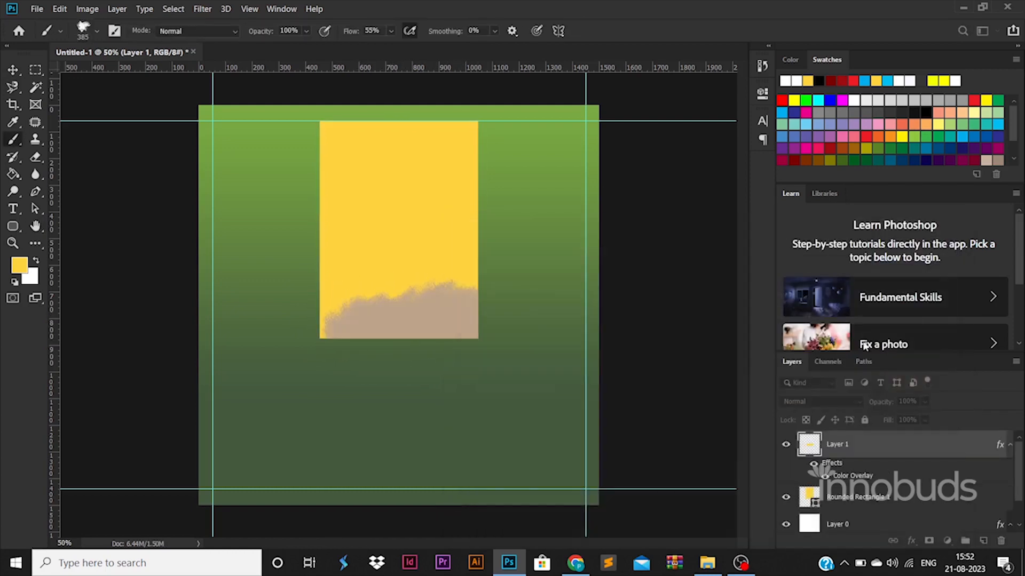
double_click(846, 475)
click(764, 274)
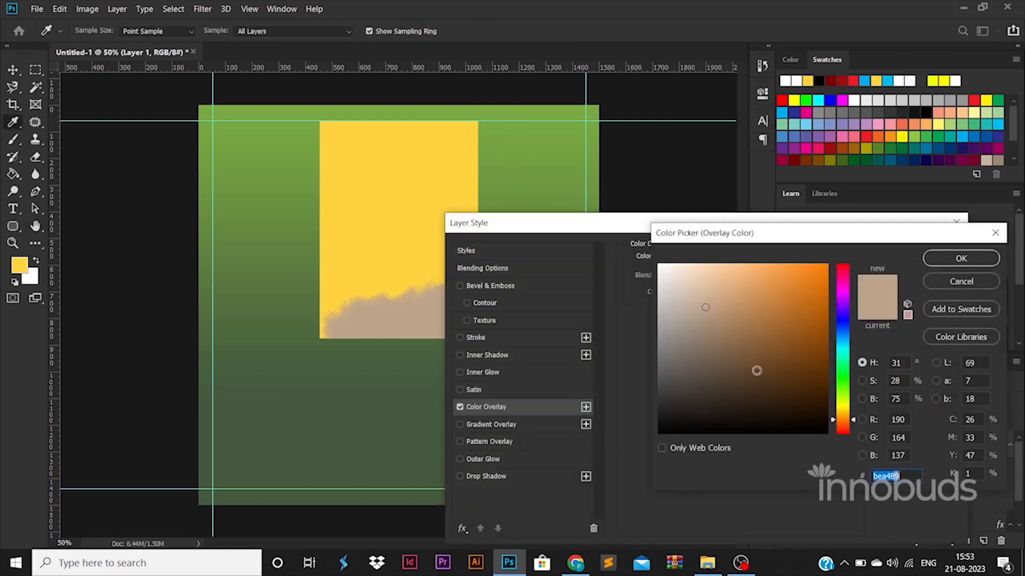
click(660, 264)
click(970, 257)
click(916, 251)
- Enlarge the white strokes and delete everything outside the yellow rectangle
key(ctrl+t)
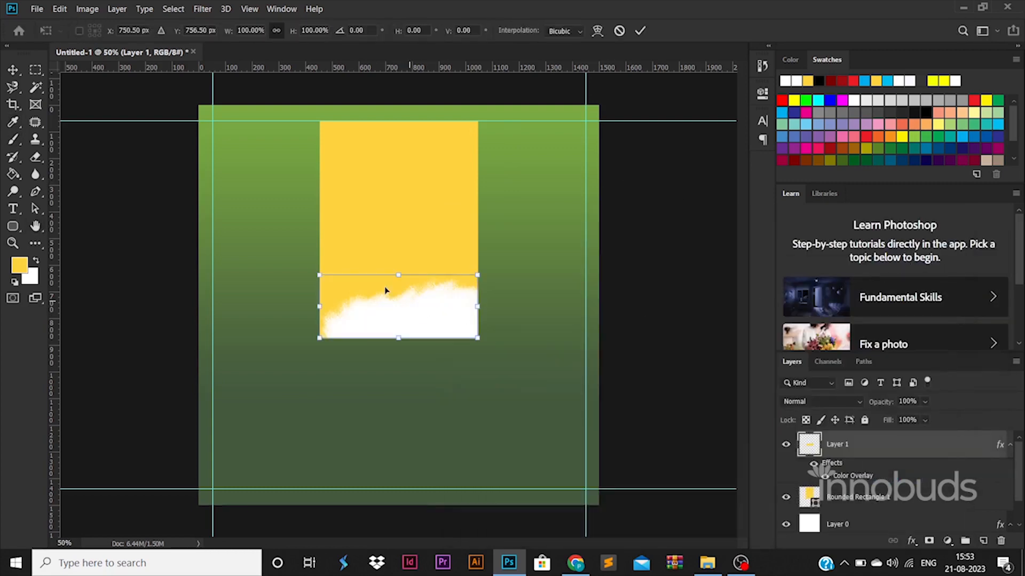
drag(320, 274, 259, 251)
key(Return)
ctrl+click(809, 497)
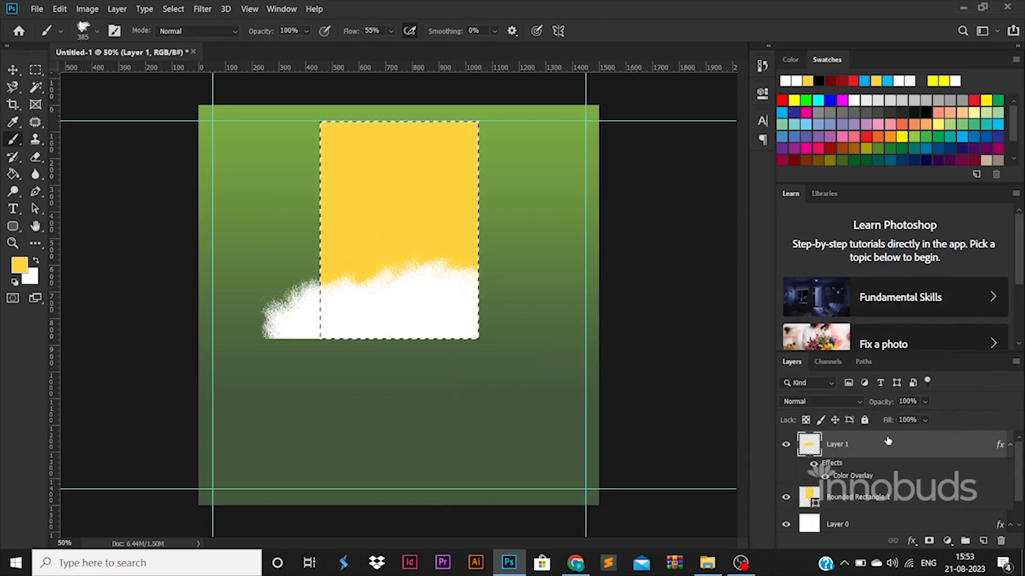
key(ctrl+shift+i)
key(Delete)
key(ctrl+d)
scroll(870, 479, down, 2)
click(859, 465)
shift+click(859, 493)
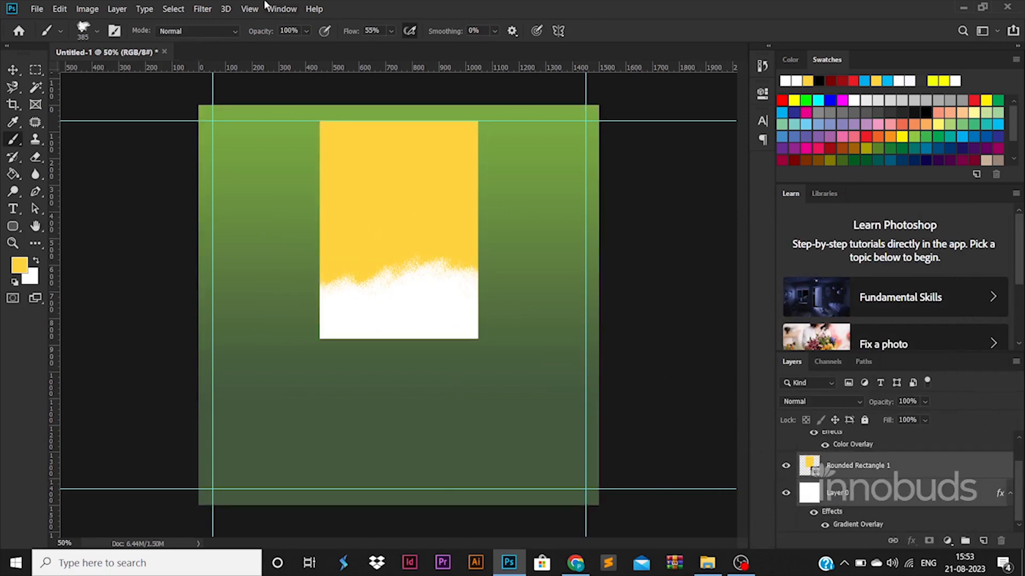
- Convert the yellow rectangle layer into a smart object
key(v)
click(667, 350)
click(816, 464)
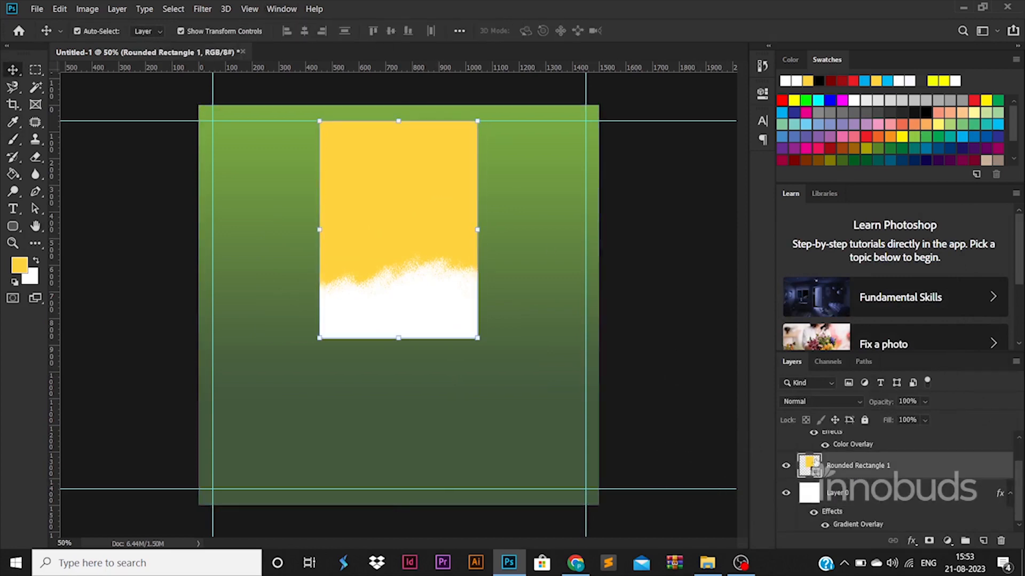
right_click(817, 465)
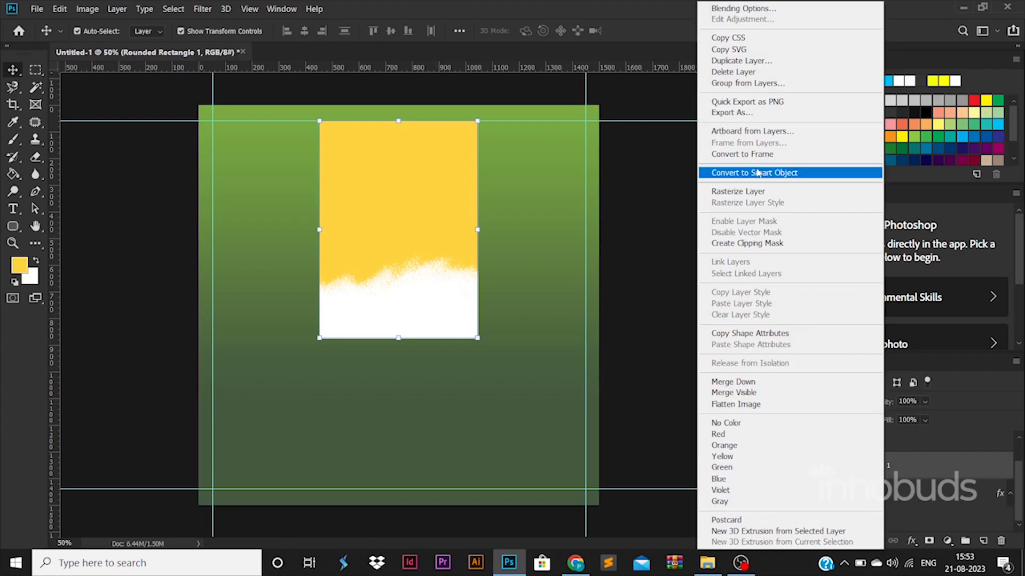
click(759, 172)
- Place the stock photo of the woman and size it to cover the rectangle
right_click(918, 460)
key(Escape)
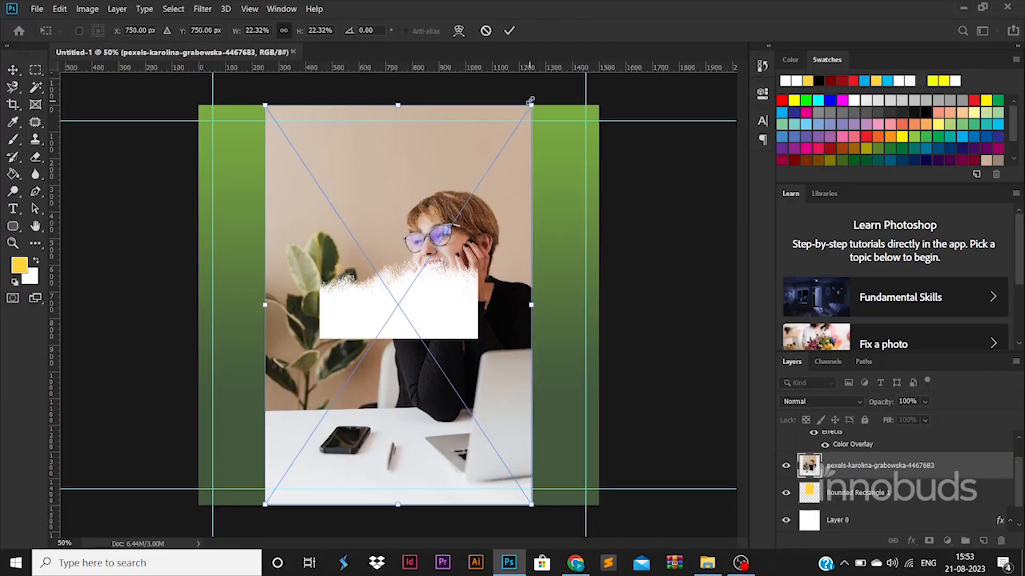
drag(531, 100, 470, 297)
drag(422, 320, 438, 131)
drag(473, 320, 475, 341)
key(Return)
- Clip the photo to the torn-edge rectangle shape as a clipping mask
ctrl+click(809, 493)
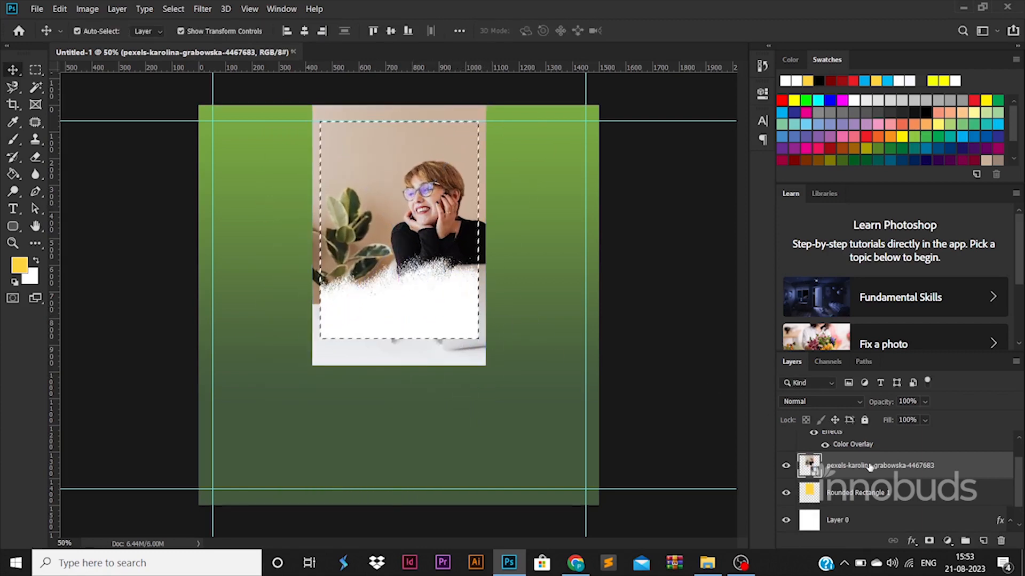
right_click(870, 467)
click(747, 226)
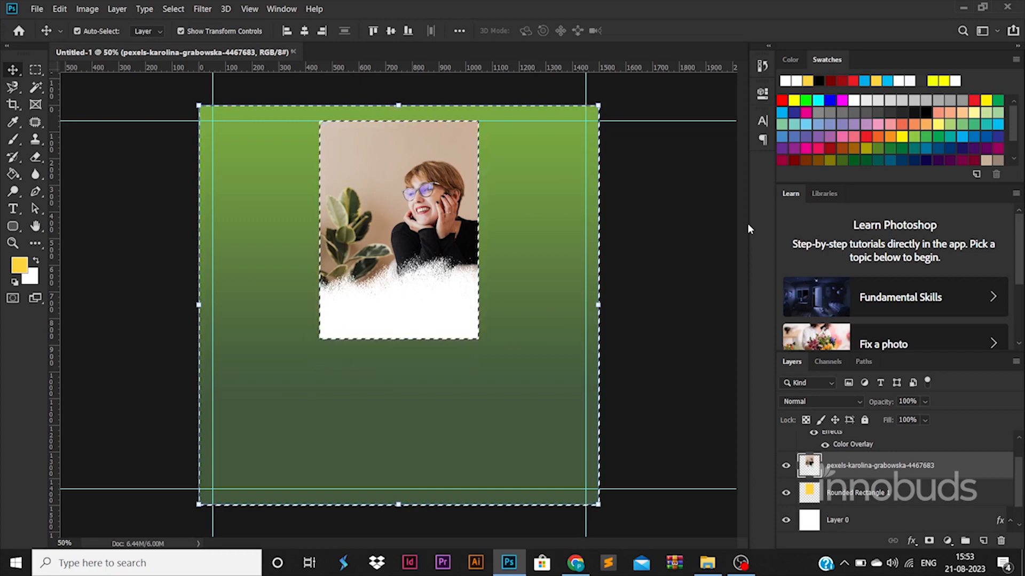
key(ctrl+d)
- Enlarge the photo to about 107% and centre it horizontally with Layer 0
scroll(848, 495, up, 2)
shift+click(846, 448)
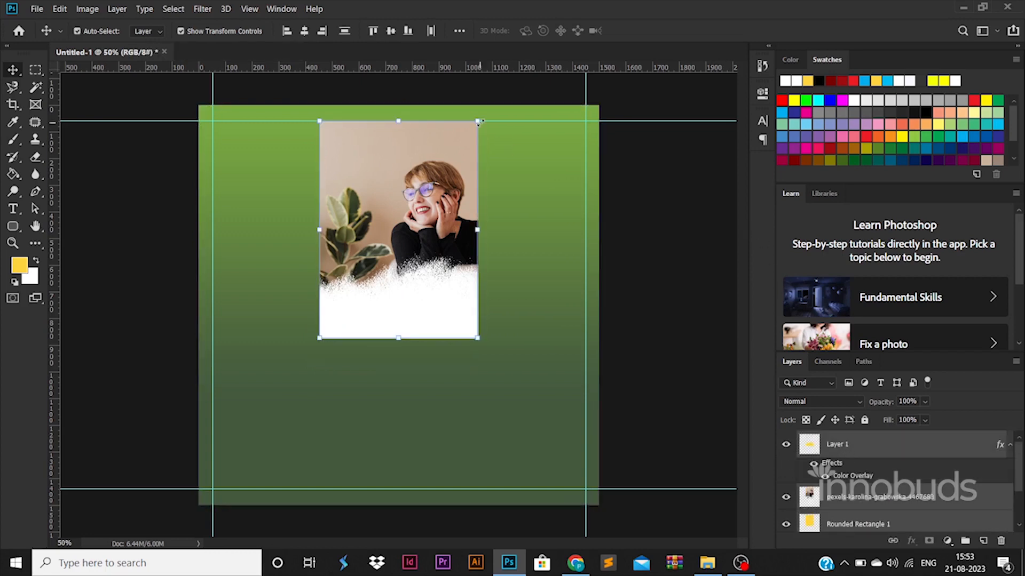
drag(478, 121, 493, 107)
key(Return)
scroll(897, 481, down, 2)
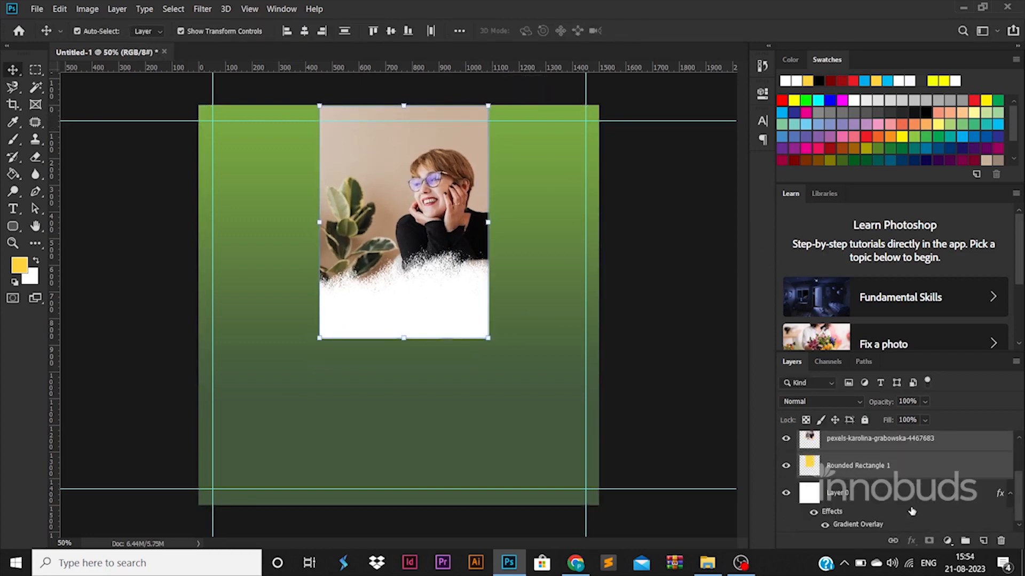
ctrl+click(854, 492)
click(304, 30)
click(692, 357)
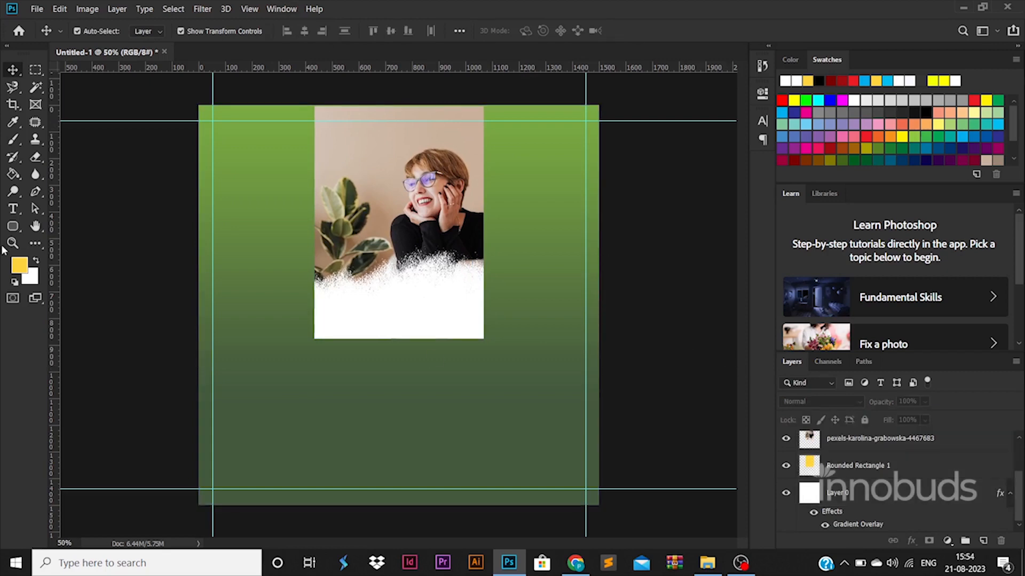
- Draw a large rectangle and move it to the lower half of the canvas
right_click(12, 226)
click(64, 224)
drag(199, 300, 522, 396)
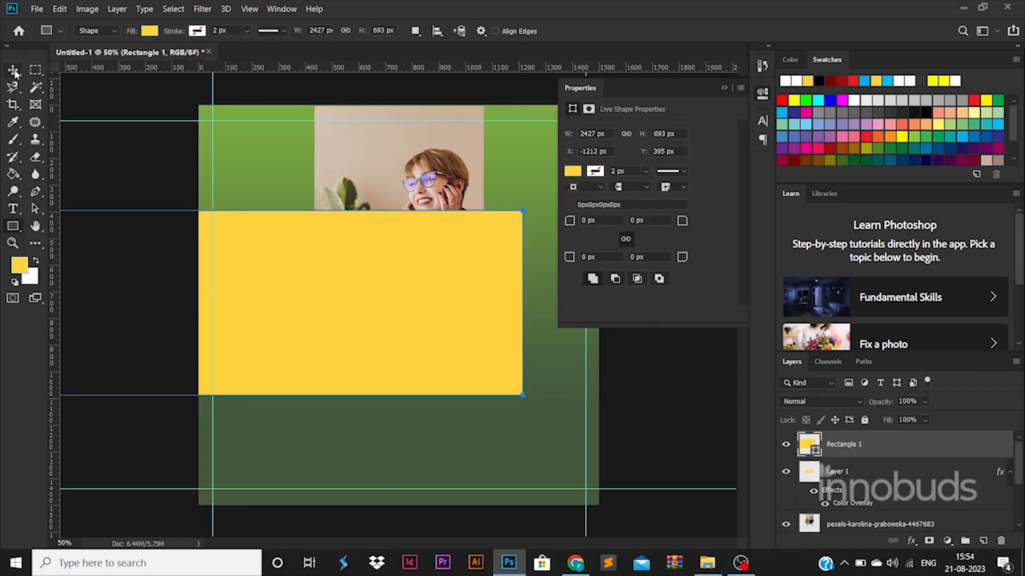
click(13, 69)
drag(611, 345, 612, 430)
- Remove the rectangle's fill, leaving a 6 px white outline
click(13, 227)
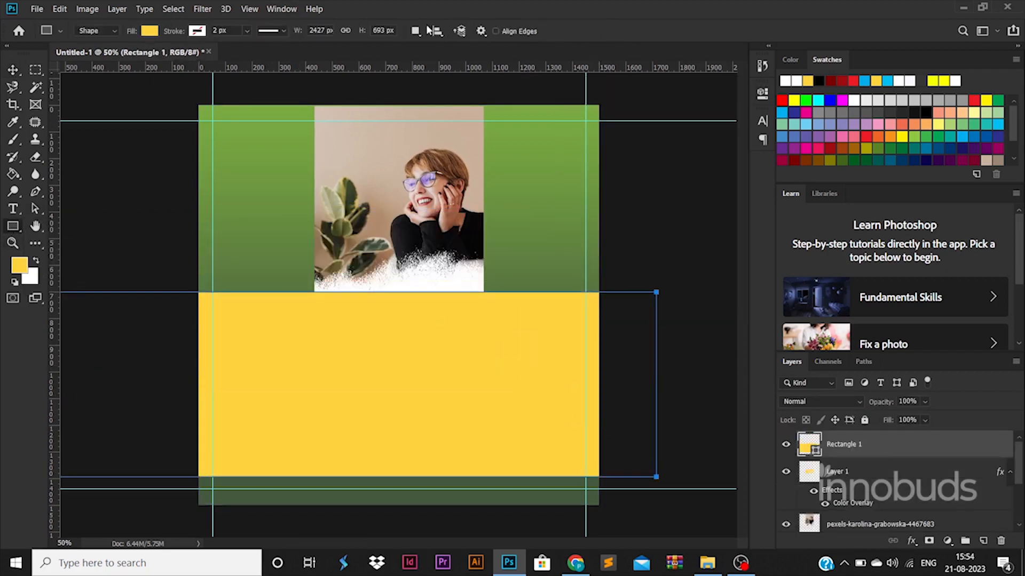
click(197, 31)
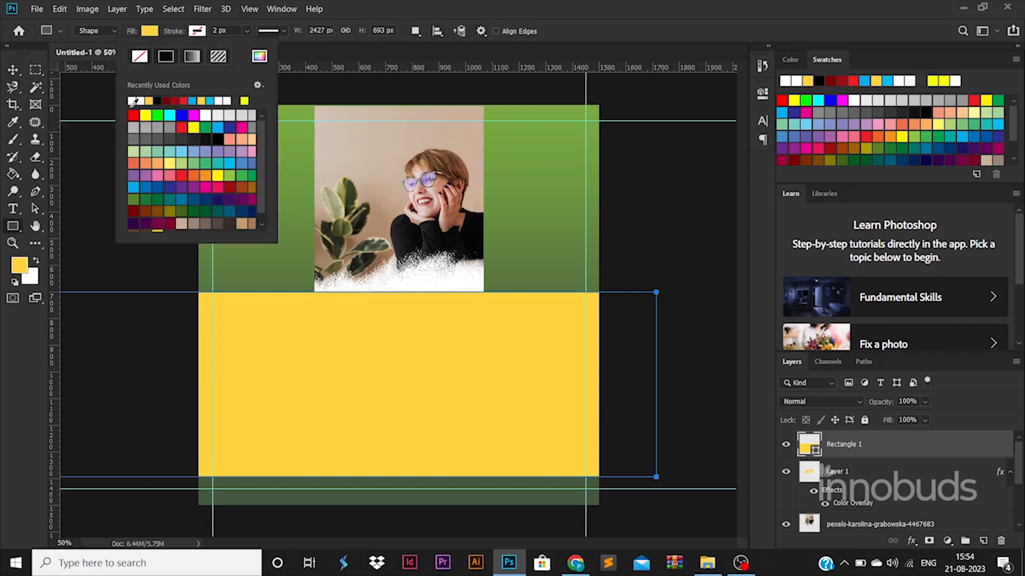
click(149, 31)
click(96, 57)
click(166, 32)
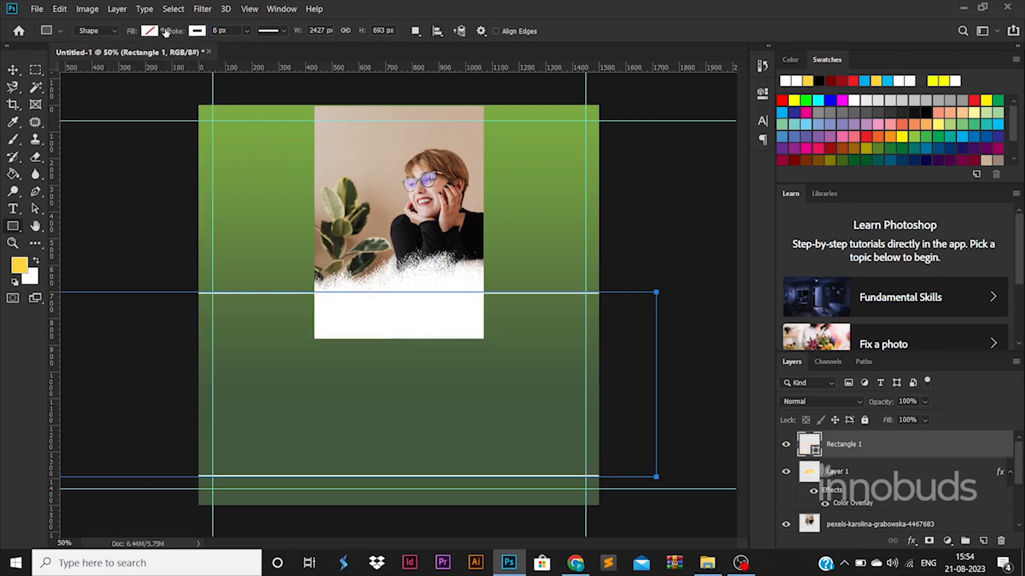
- Resize the outline rectangle to fit between the lower guides
click(13, 69)
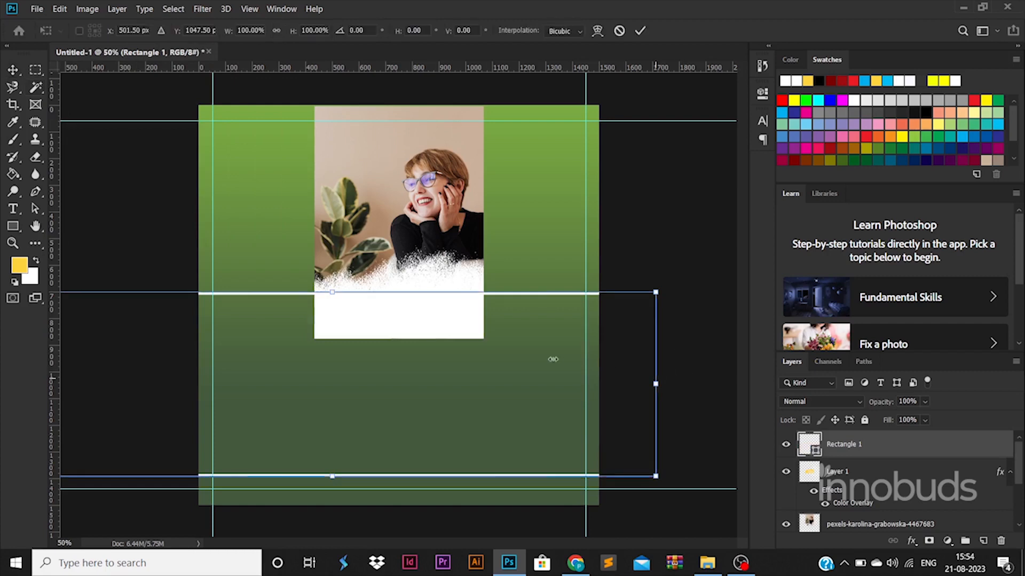
drag(656, 383, 323, 383)
drag(259, 338, 465, 332)
drag(528, 469, 587, 490)
key(Return)
- Adjust the selection among the photo, Rounded Rectangle 1, Layer 1 and outline layers
scroll(906, 483, down, 5)
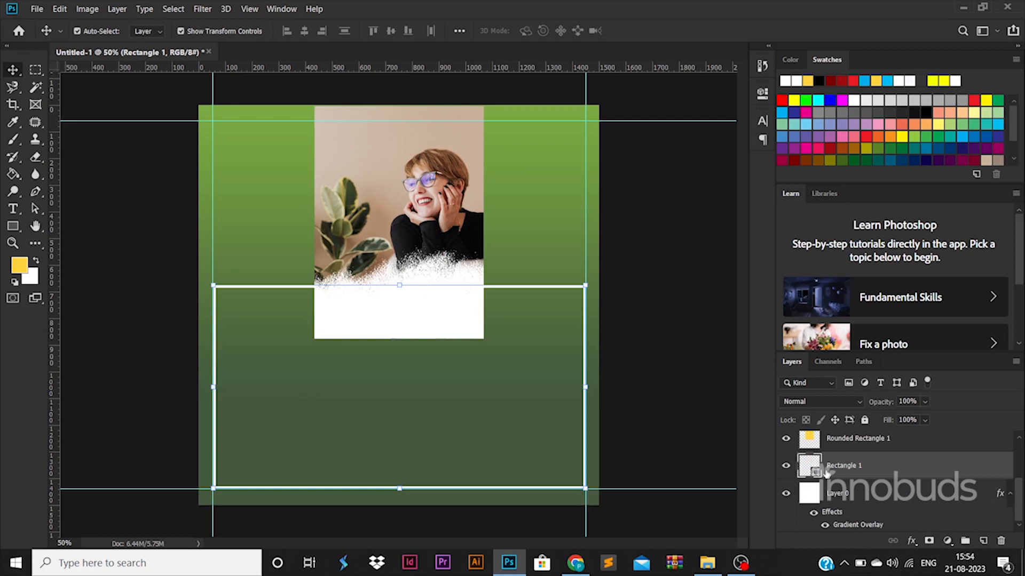
right_click(931, 475)
click(792, 196)
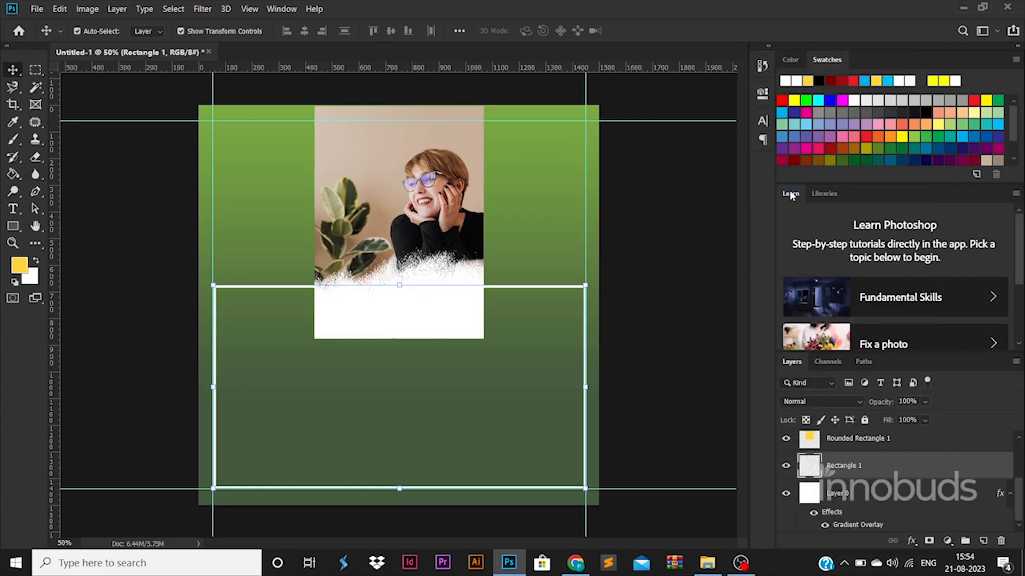
click(420, 277)
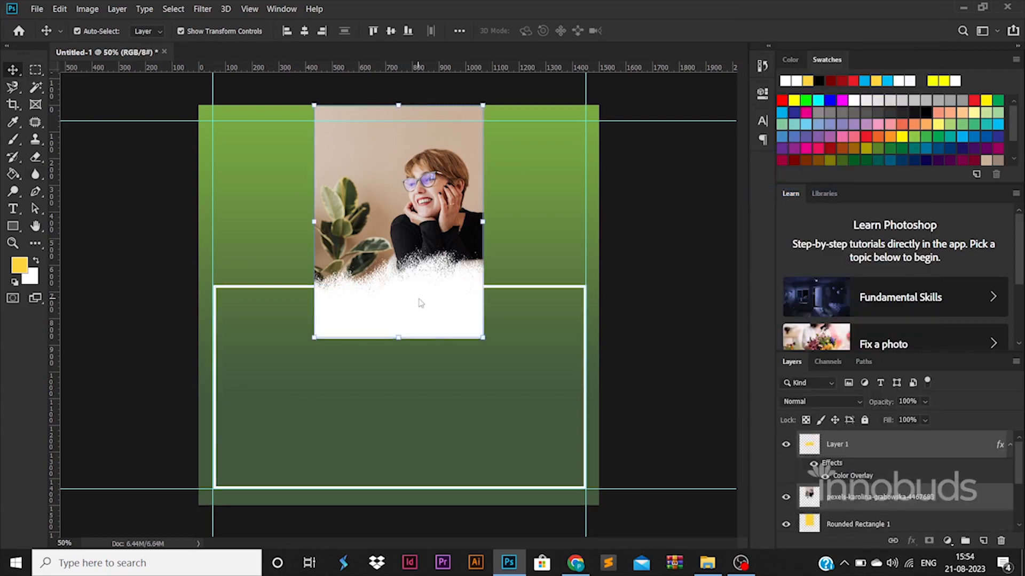
click(672, 327)
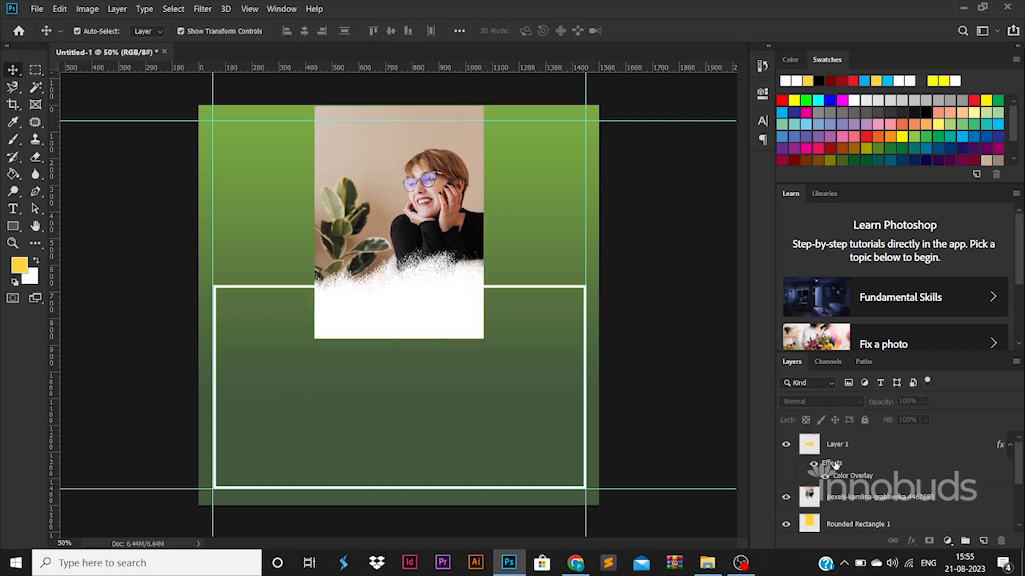
click(864, 522)
shift+click(857, 443)
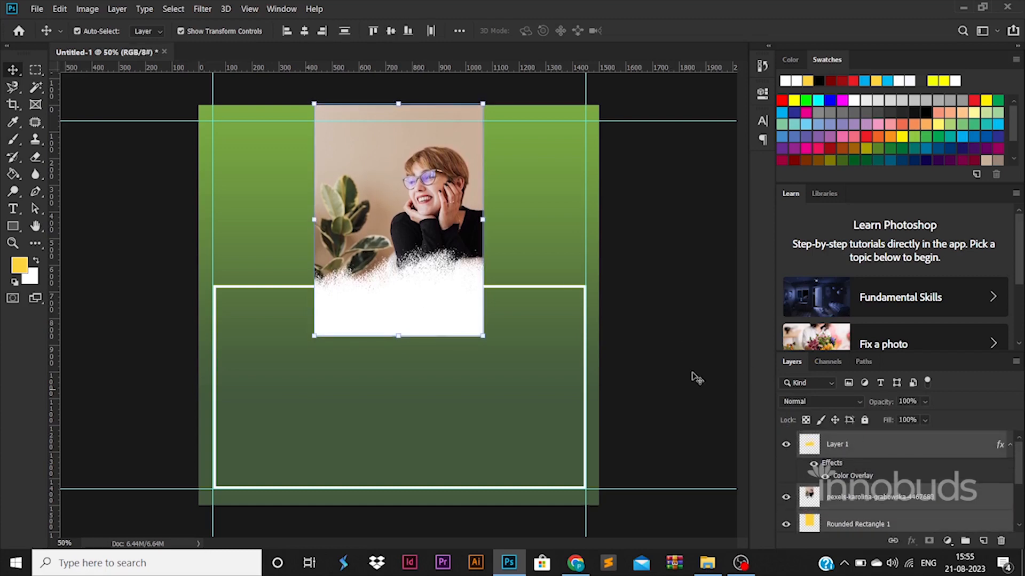
click(575, 291)
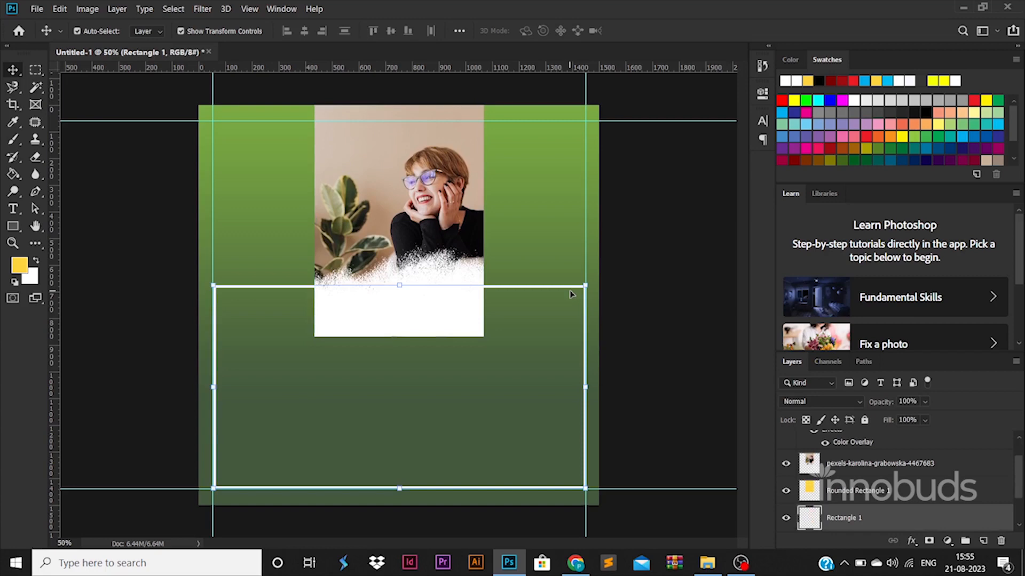
- Cut pieces out of the white frame at its top-left and bottom-right corners
key(m)
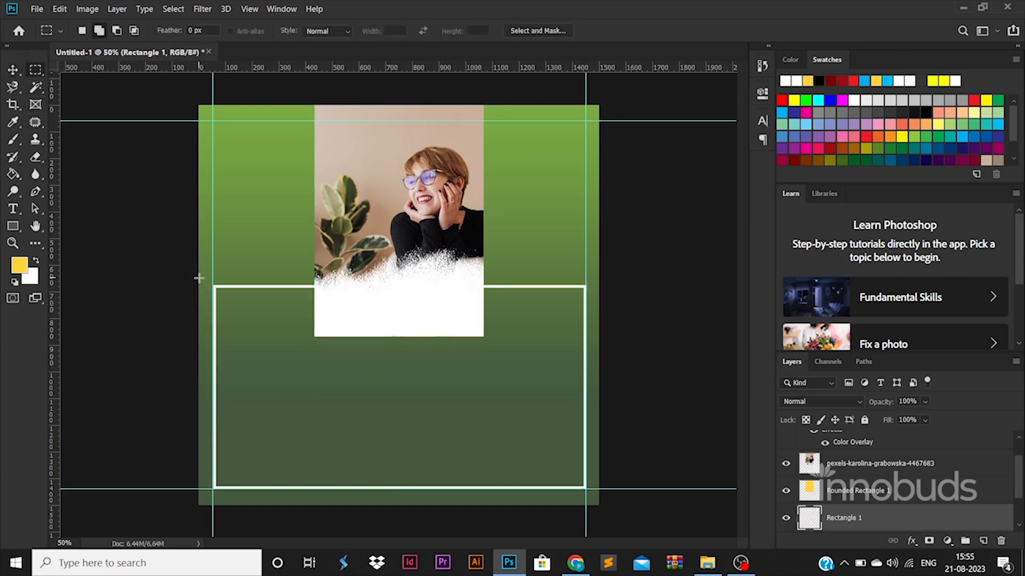
drag(202, 276, 239, 309)
drag(559, 456, 598, 499)
drag(559, 466, 597, 498)
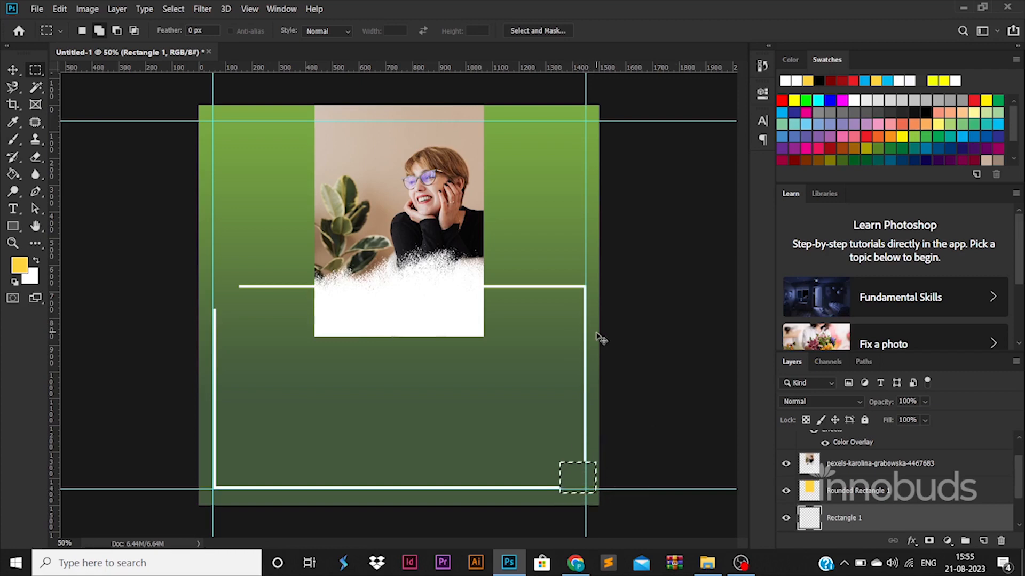
click(16, 71)
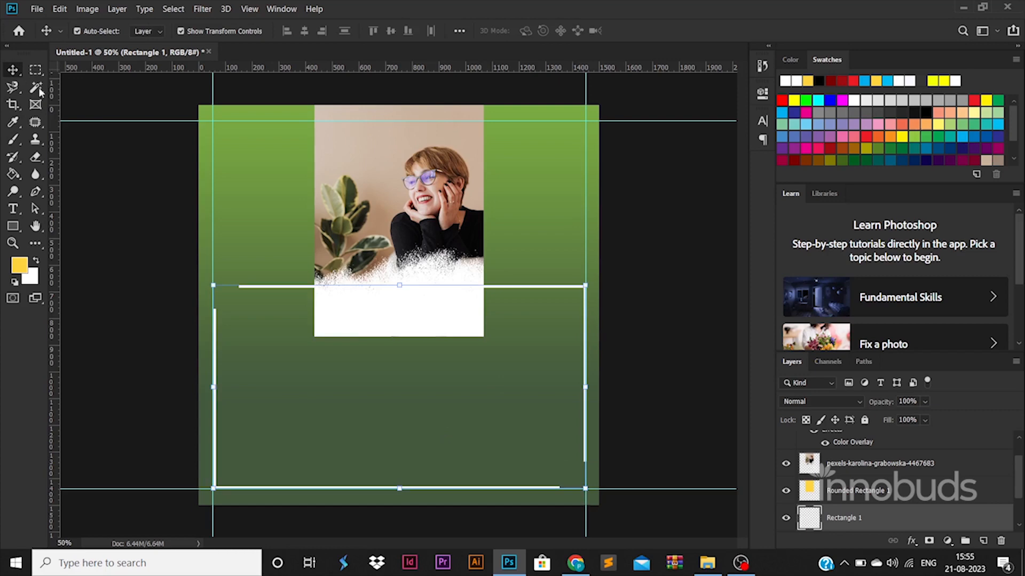
click(427, 327)
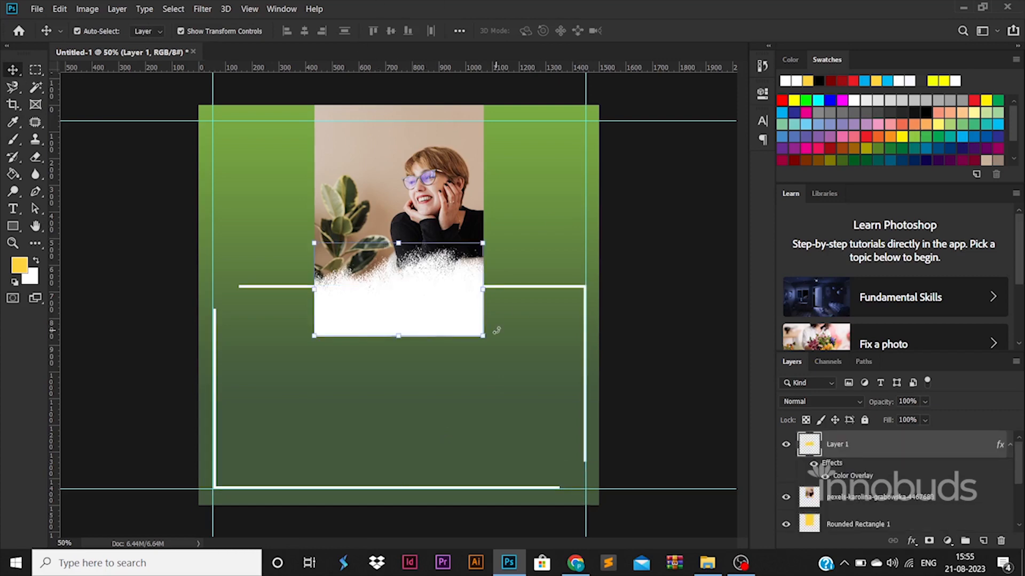
- Draw a yellow rectangle and fit it into the lower-left area inside the white frame
click(12, 225)
mouse_move(170, 325)
mouse_down()
mouse_move(261, 416)
mouse_move(304, 422)
mouse_up()
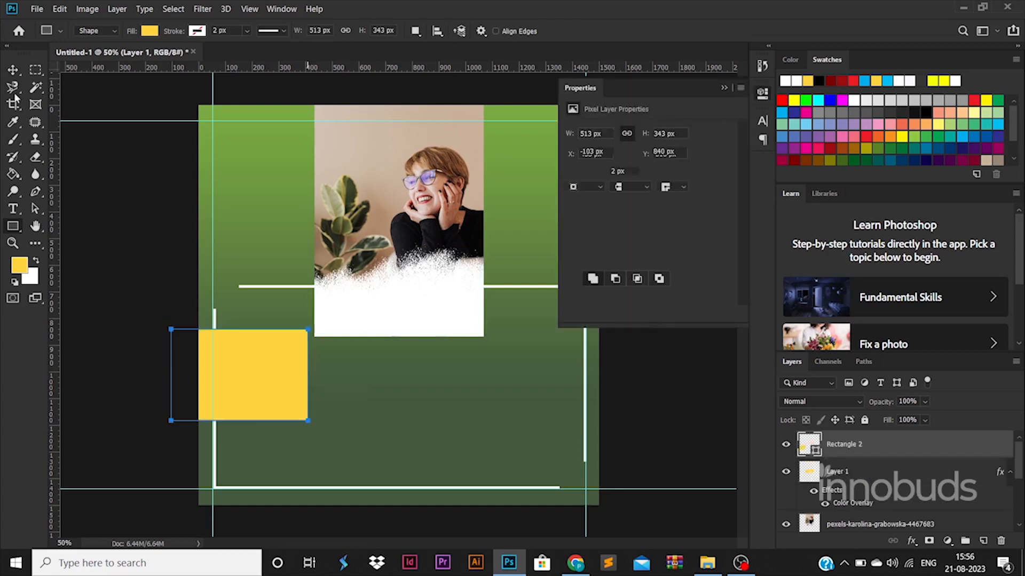
key(v)
mouse_move(265, 375)
mouse_down()
mouse_move(280, 407)
mouse_move(423, 409)
mouse_up()
drag(370, 411, 404, 406)
key(Return)
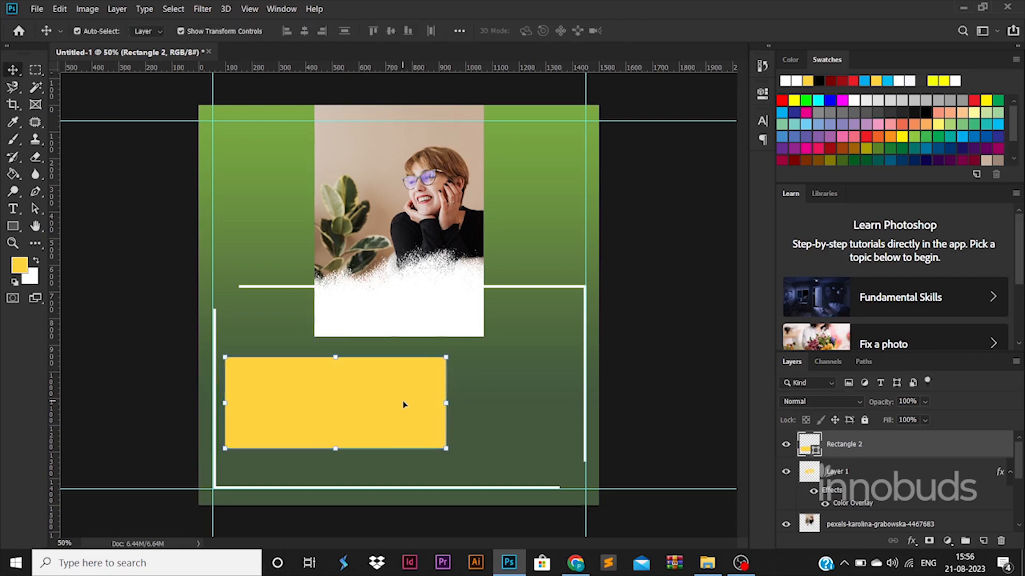
- Try beige, green, darker and ffffff fill colours, then cancel the Color Picker unchanged
double_click(815, 452)
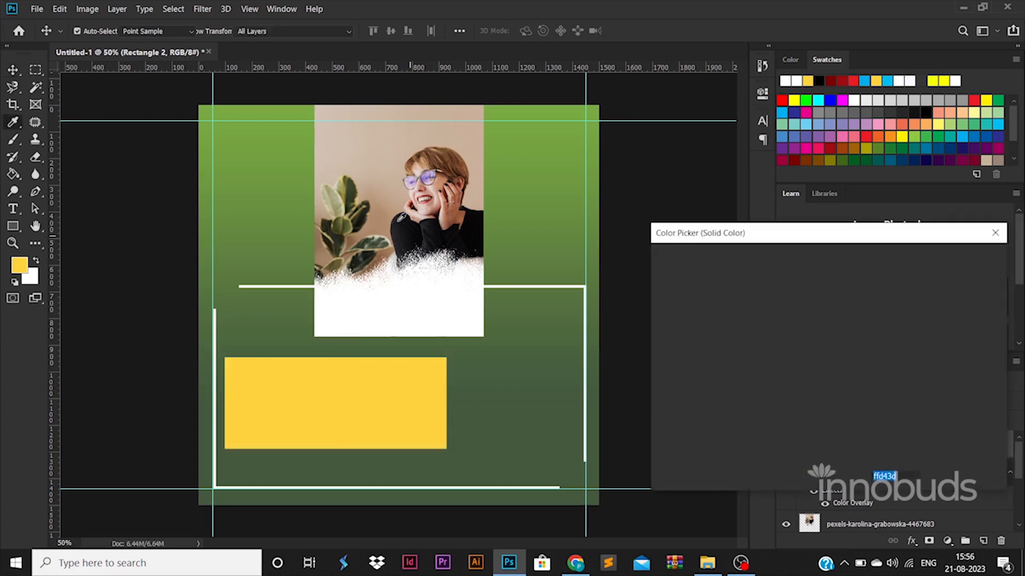
click(365, 146)
click(288, 136)
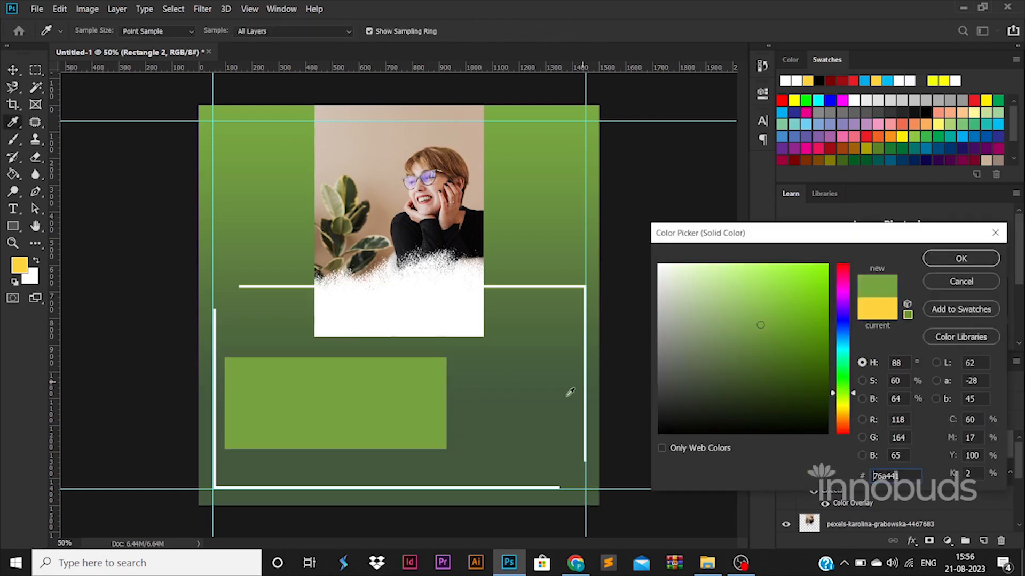
drag(570, 393, 609, 502)
text(ffffff)
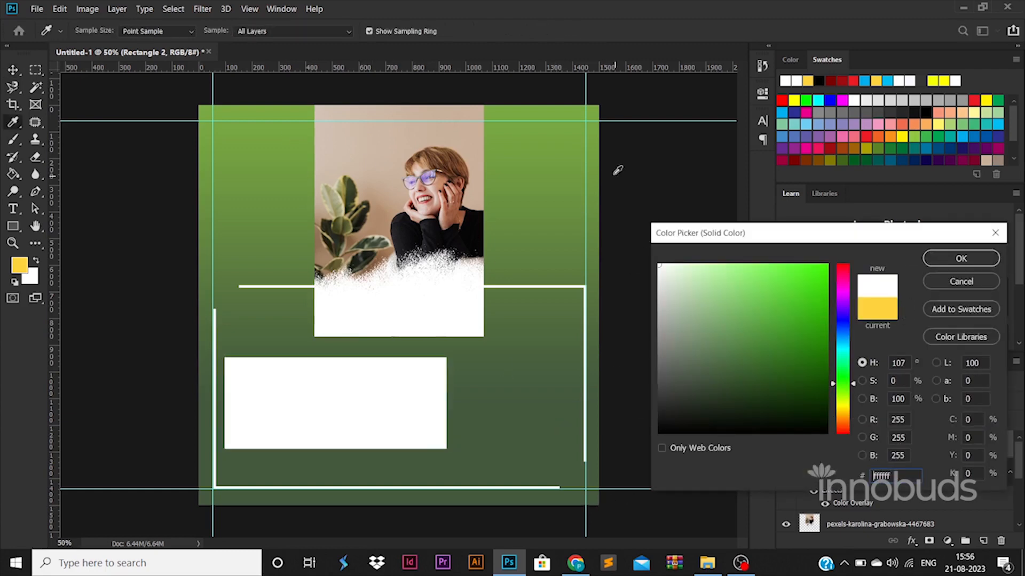
click(995, 232)
click(502, 240)
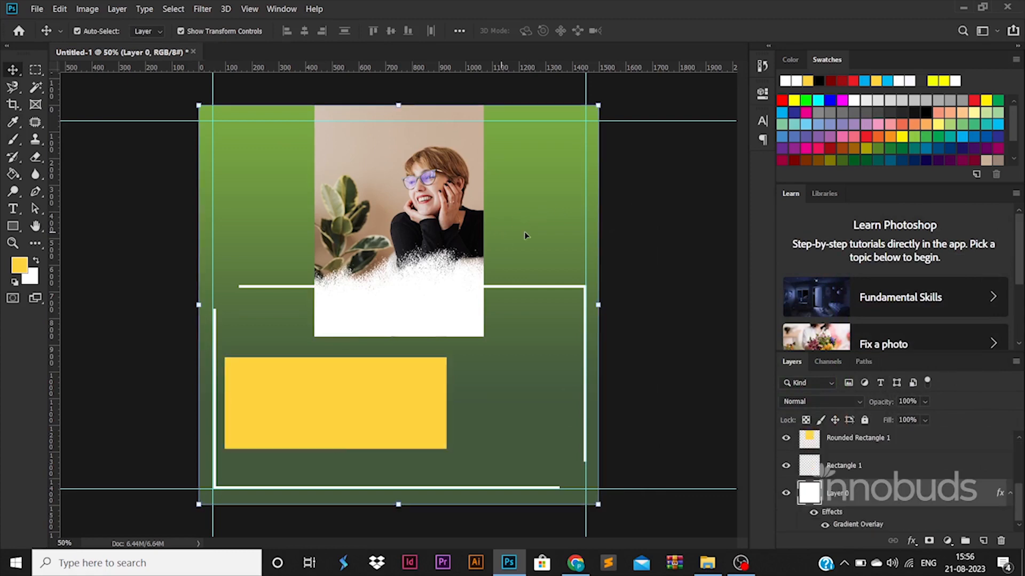
- Change the background gradient to black and beige sampled from the photo's wall
click(824, 525)
click(824, 525)
double_click(858, 524)
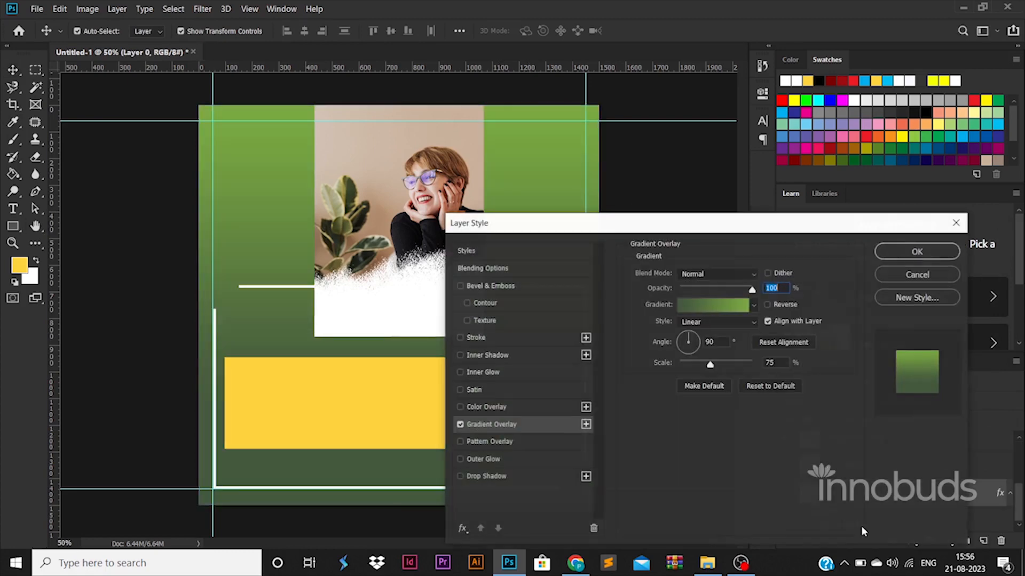
click(697, 307)
click(699, 452)
double_click(699, 452)
click(694, 433)
click(956, 254)
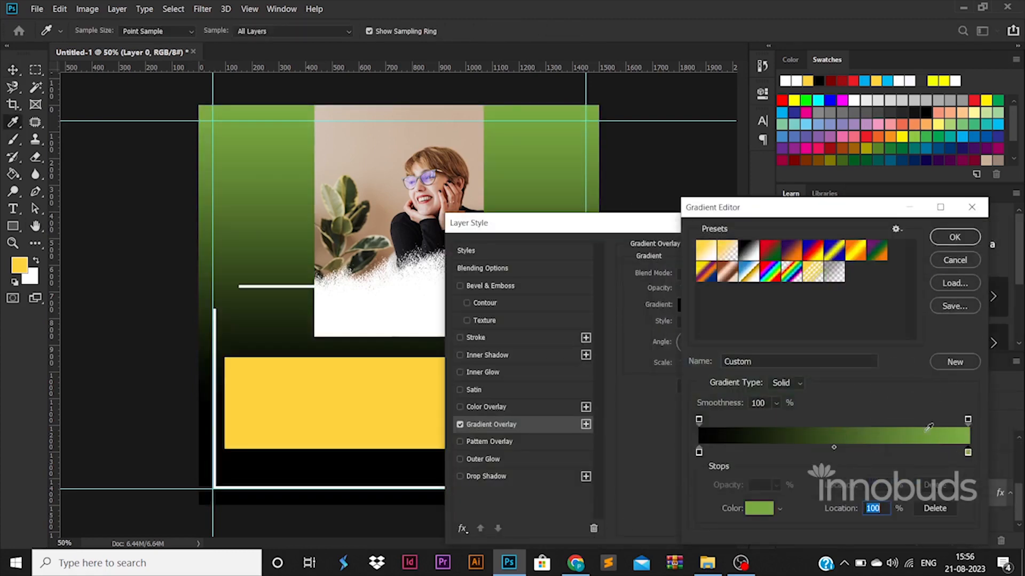
double_click(968, 453)
click(364, 188)
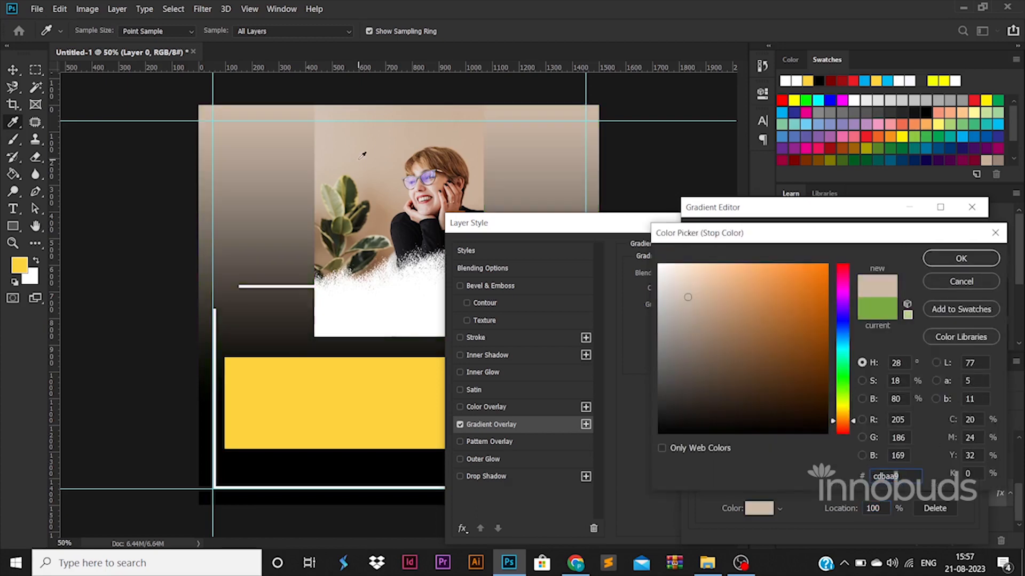
click(961, 258)
click(949, 229)
click(914, 250)
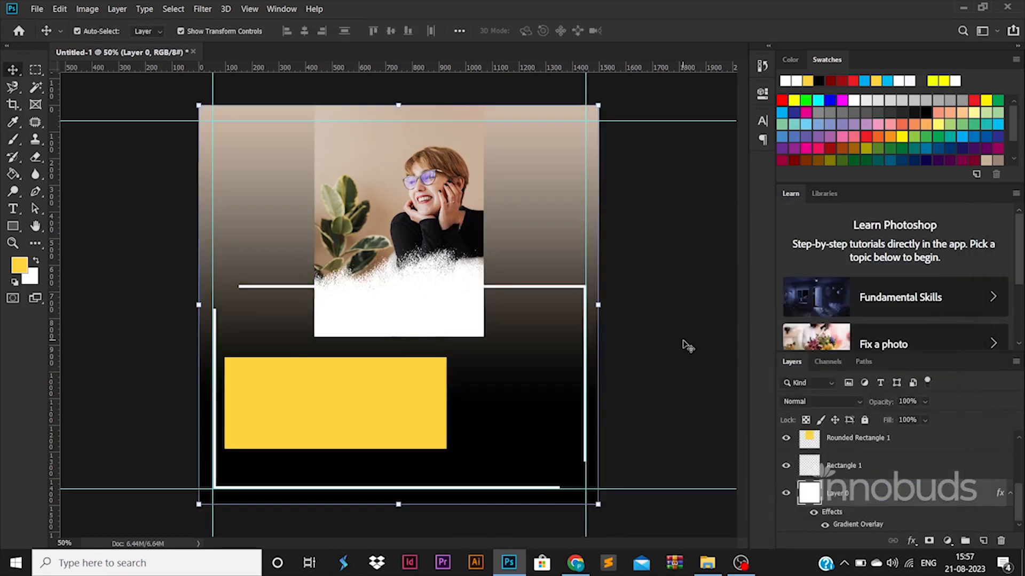
- Give the Rounded Rectangle 1 layer behind the photo a Drop Shadow style
click(404, 181)
double_click(918, 448)
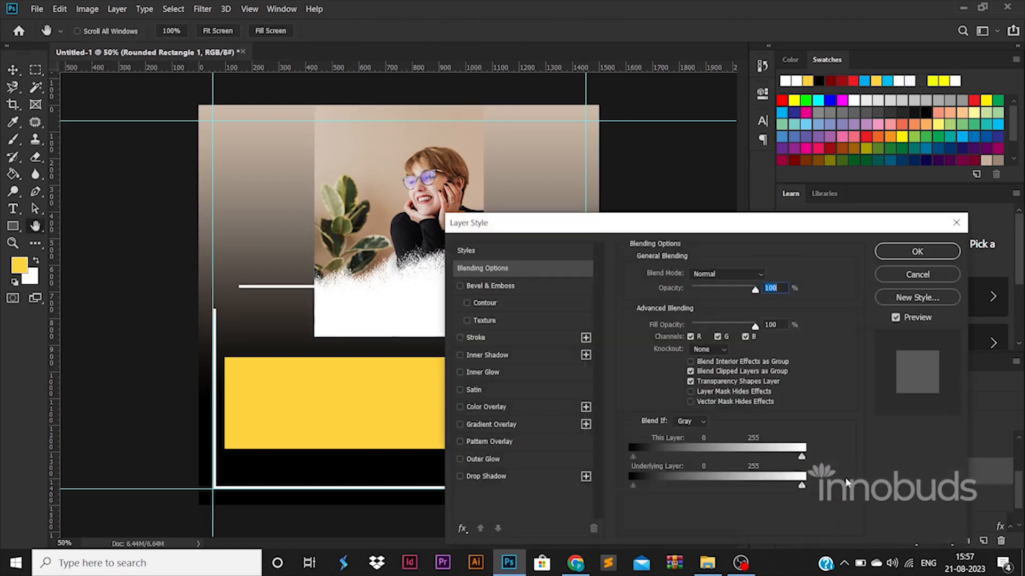
click(512, 477)
click(913, 255)
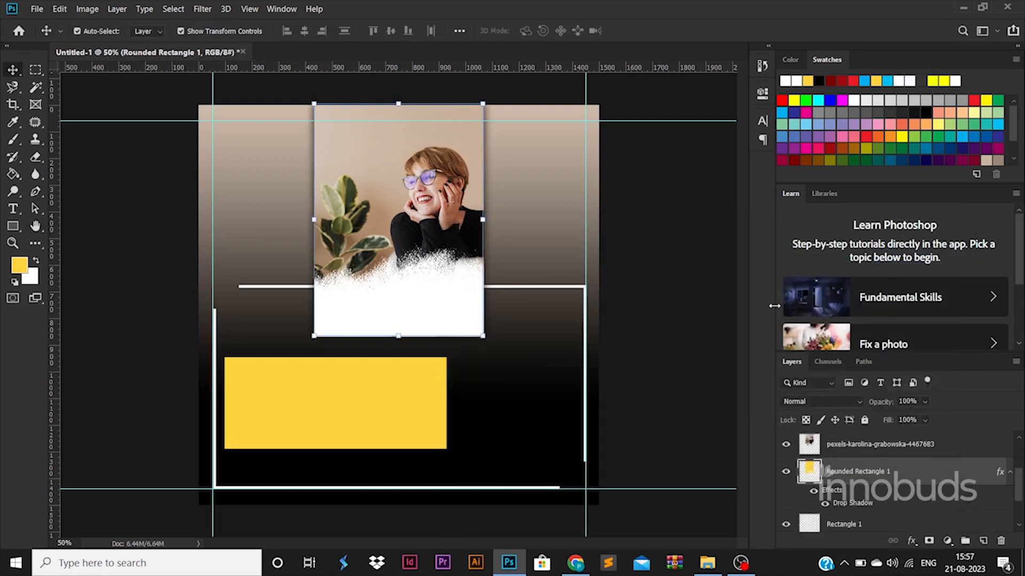
- Select the thin frame rectangle layer and duplicate it with Ctrl+J
click(555, 289)
click(555, 287)
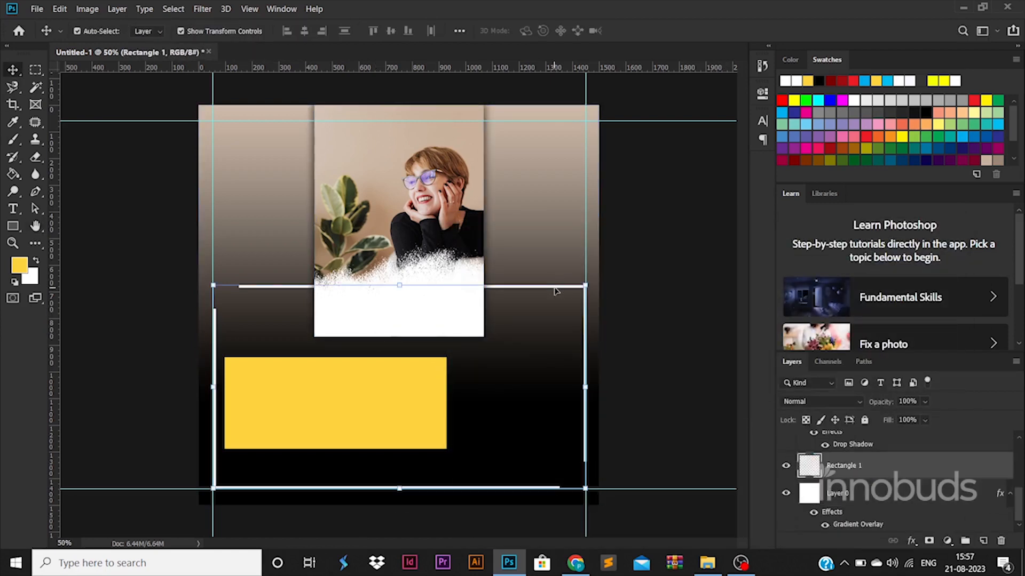
right_click(555, 289)
click(866, 462)
key(ctrl+j)
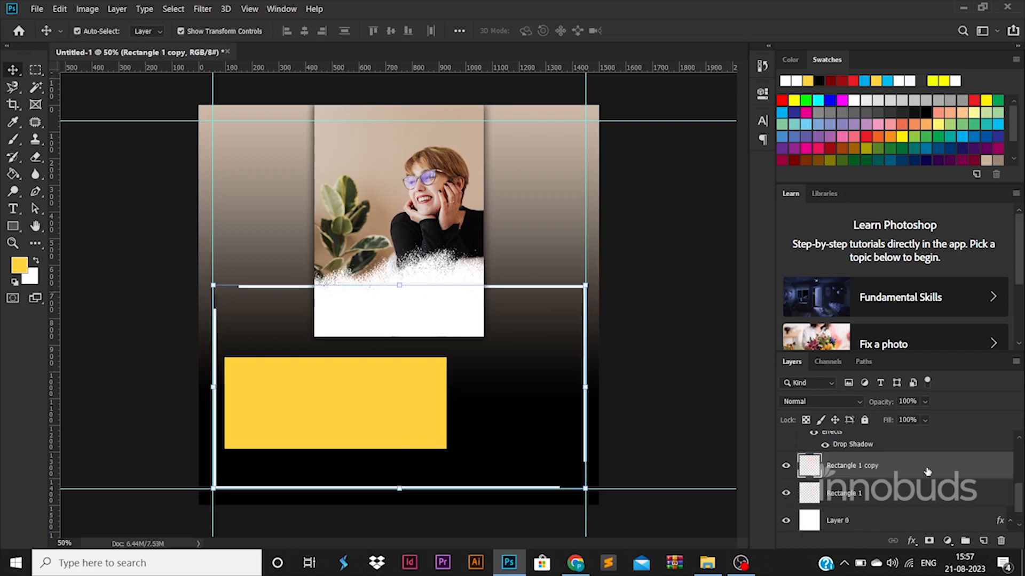
- Add a Color Overlay to the copied frame, first trying yellow (fffc00)
double_click(928, 472)
click(541, 406)
click(768, 276)
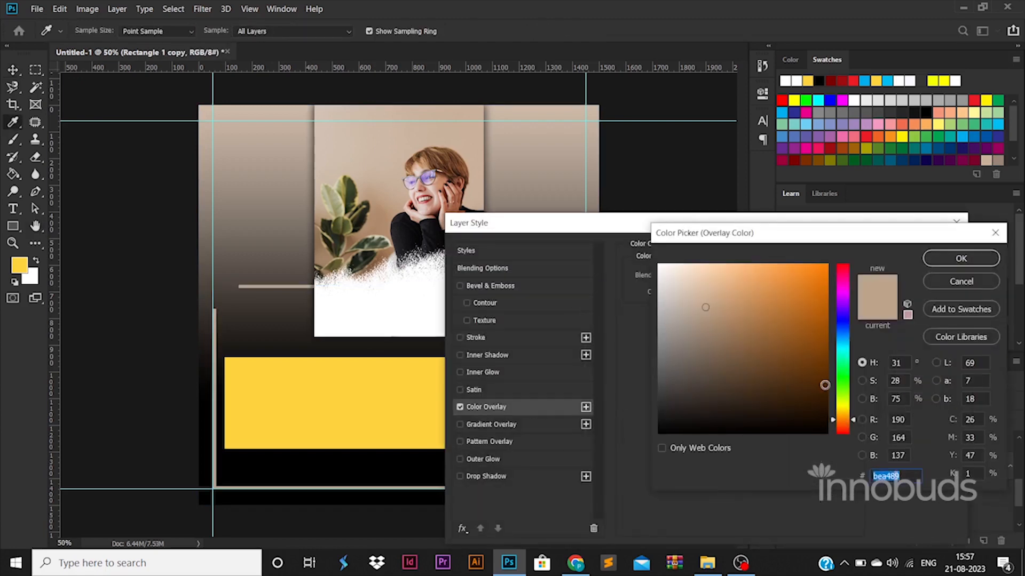
click(943, 80)
text(fffc00)
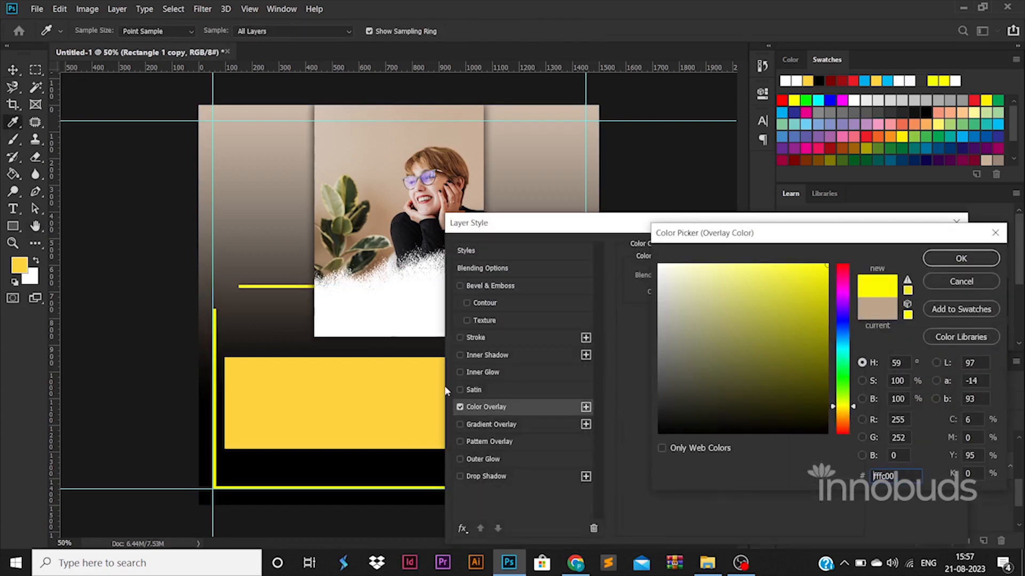
click(445, 391)
click(950, 256)
- Change the frame overlay colour to light peach #ffebd8 and apply the style
click(765, 276)
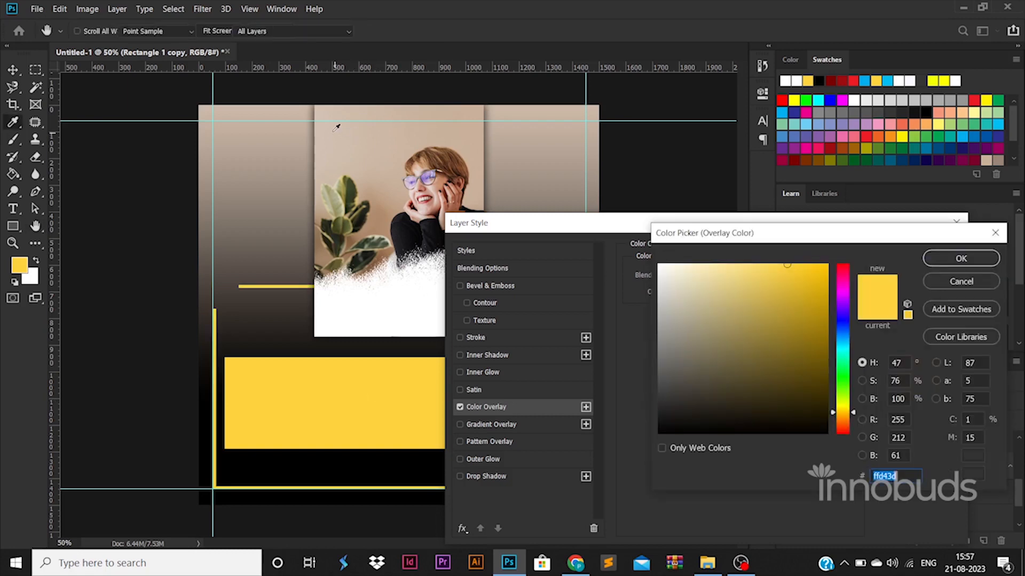
click(842, 419)
click(685, 263)
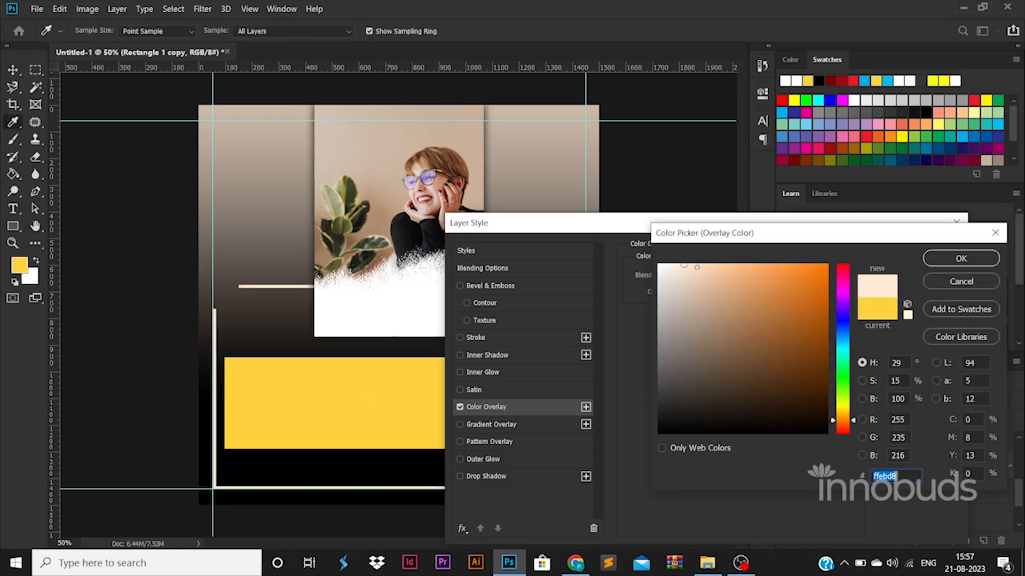
click(961, 258)
click(917, 249)
key(v)
click(441, 401)
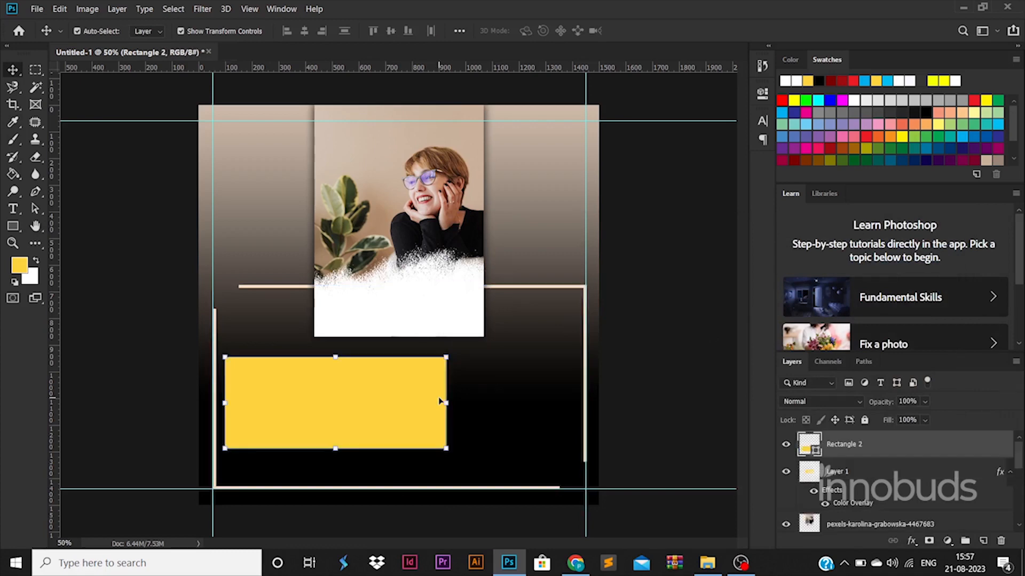
- Place a copy of the yellow box at about 48% width beside it, then start a text layer on the white area
drag(440, 401, 572, 391)
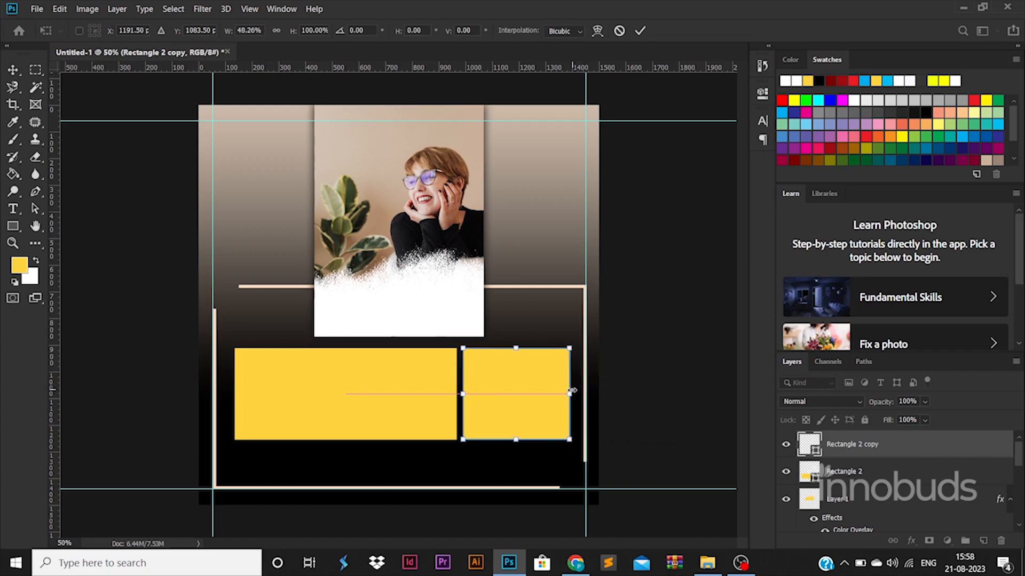
key(Return)
click(628, 423)
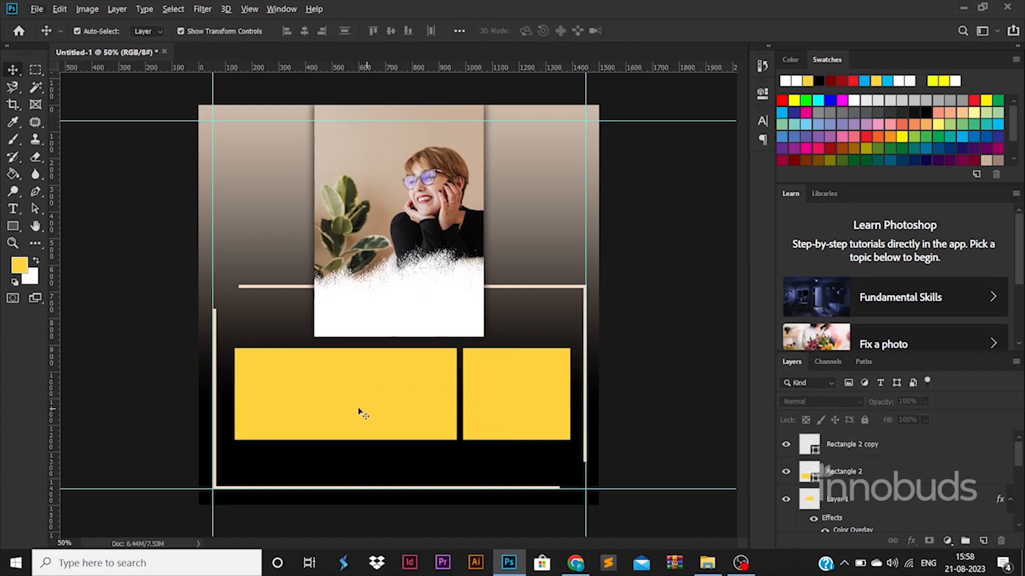
key(t)
click(368, 317)
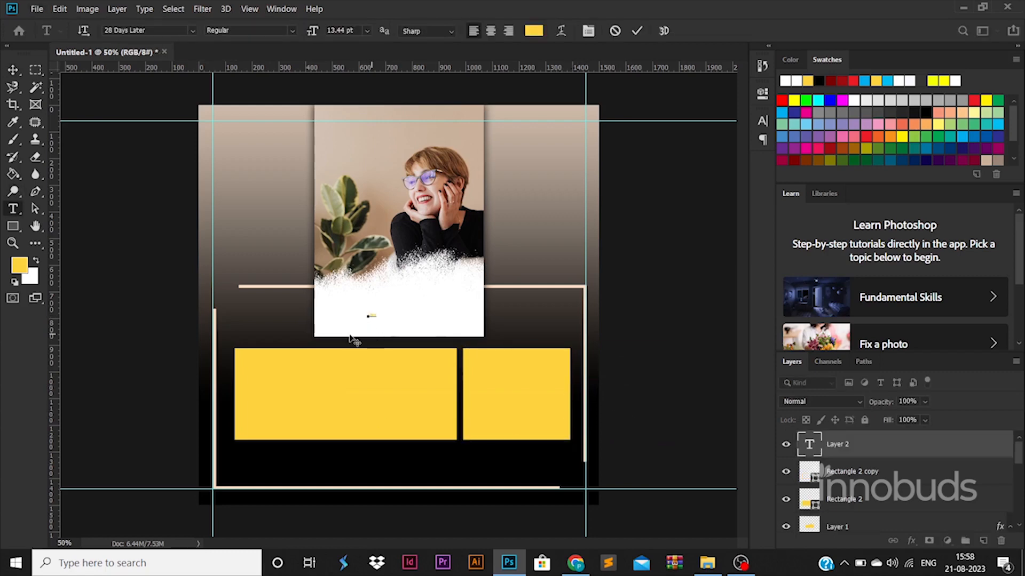
- Enlarge the LOGO text and set it in Montserrat
click(13, 70)
drag(376, 318, 432, 313)
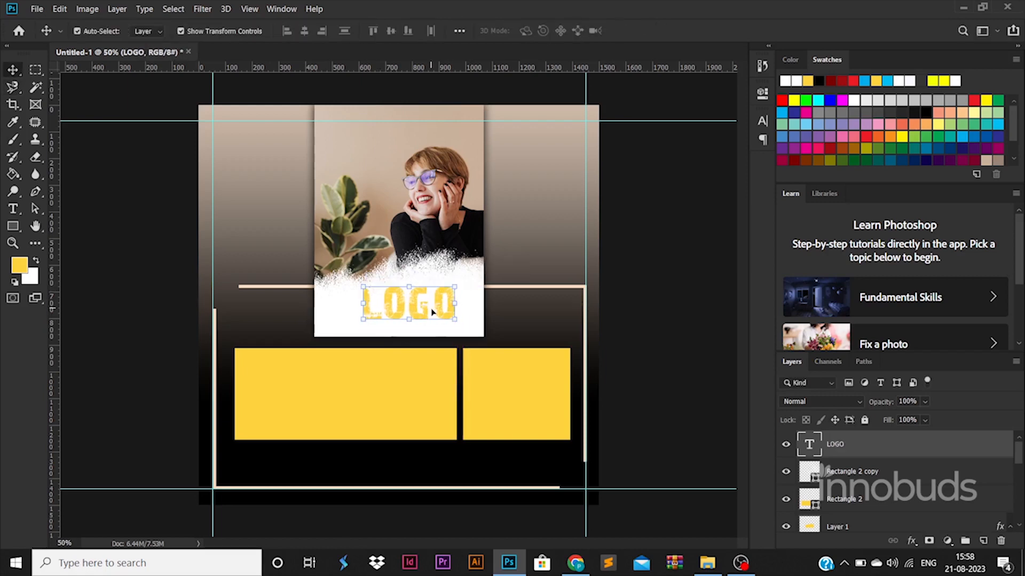
double_click(433, 312)
click(125, 30)
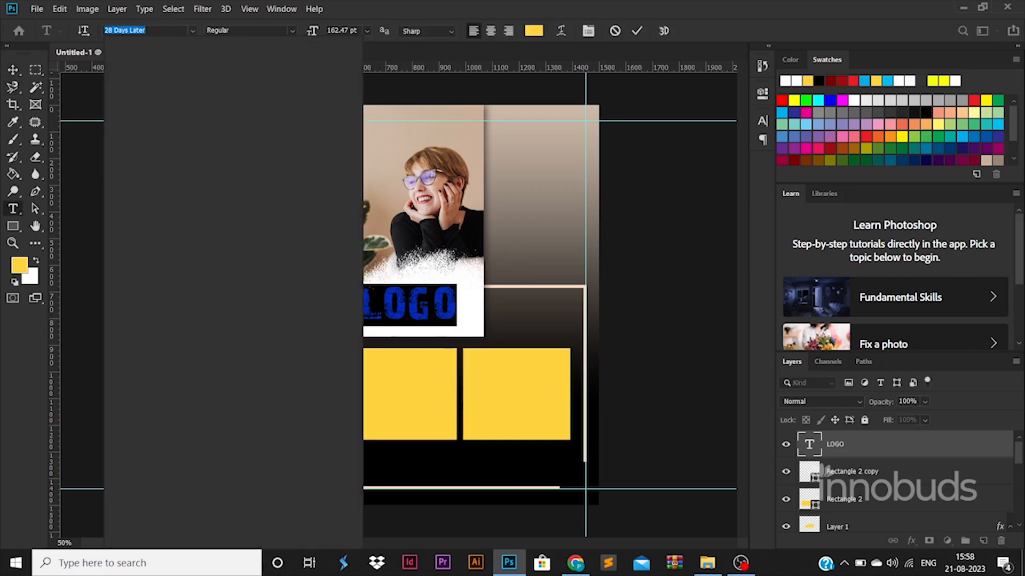
text(Montserrat)
click(133, 208)
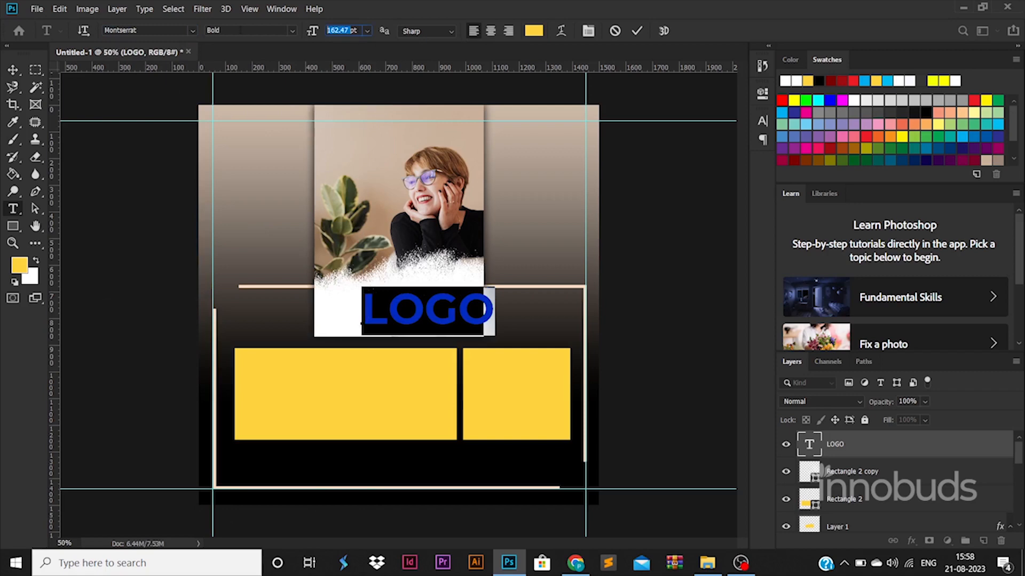
click(13, 70)
key(ctrl+t)
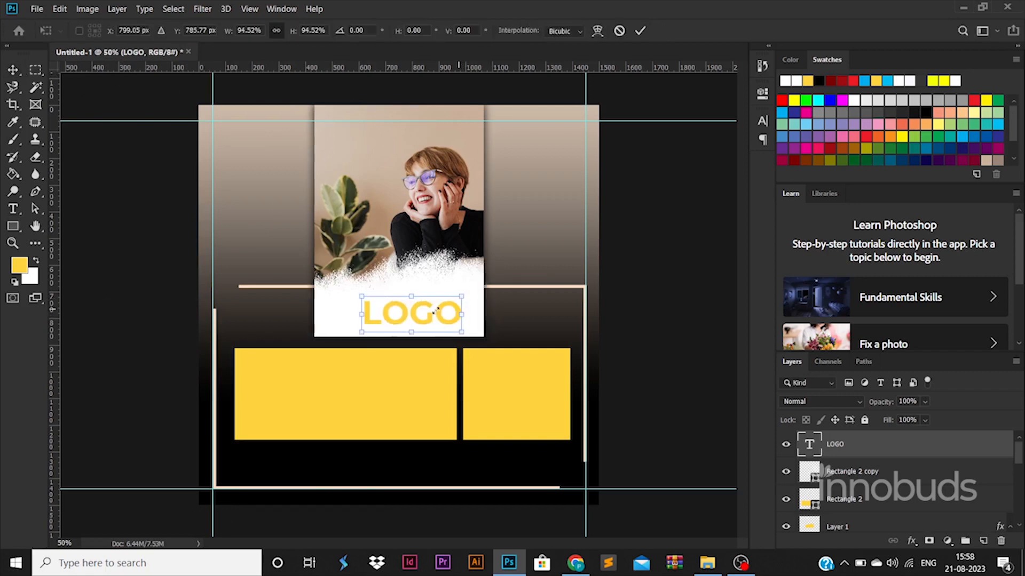
double_click(424, 306)
- Make LOGO ExtraBold in a dark text colour
double_click(422, 302)
click(288, 31)
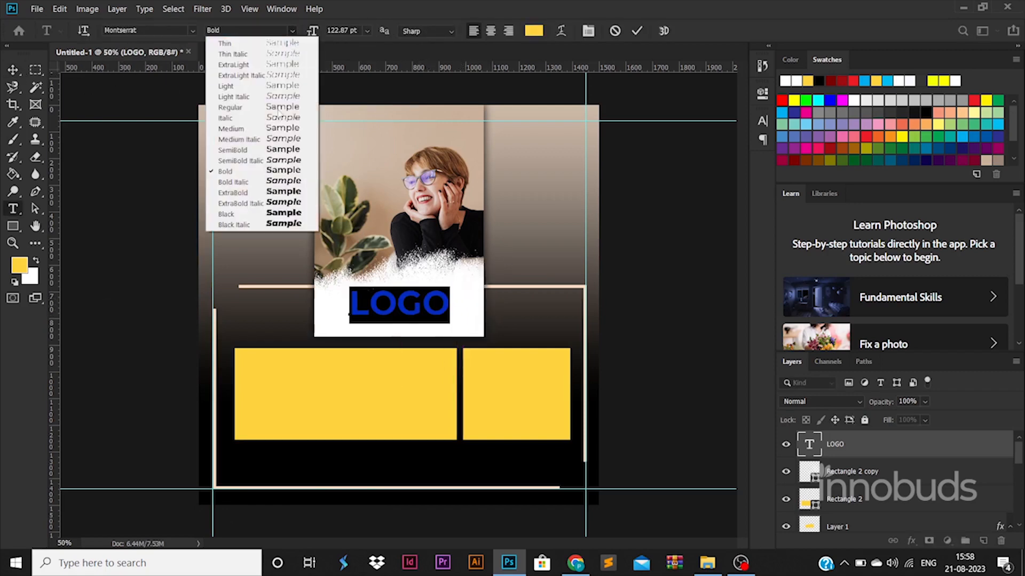
click(256, 196)
click(534, 31)
click(727, 389)
click(963, 256)
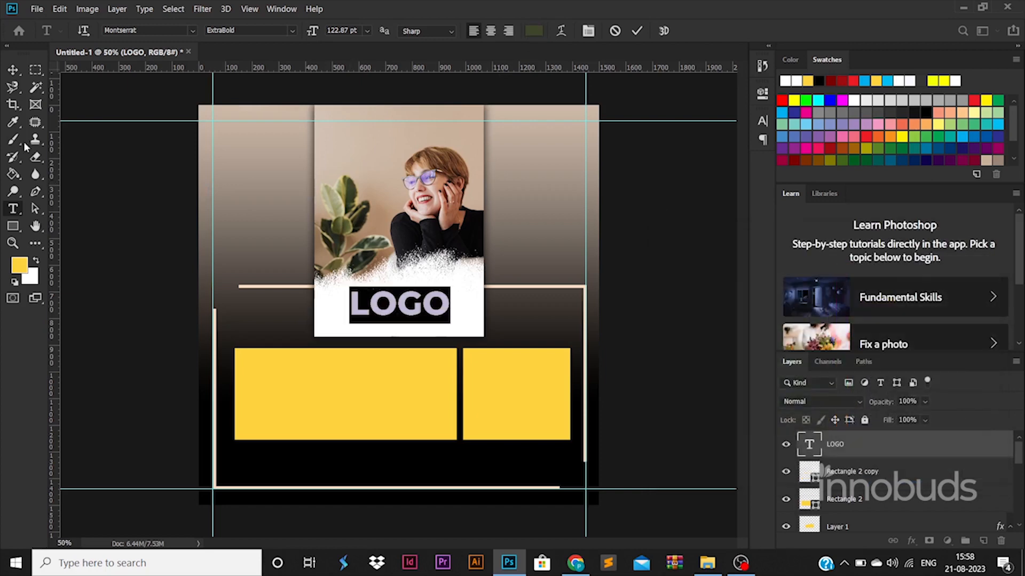
click(13, 70)
- Duplicate LOGO below itself, retype it as 'TAGLINE GOES HERE' at 20 pt
drag(400, 303, 400, 325)
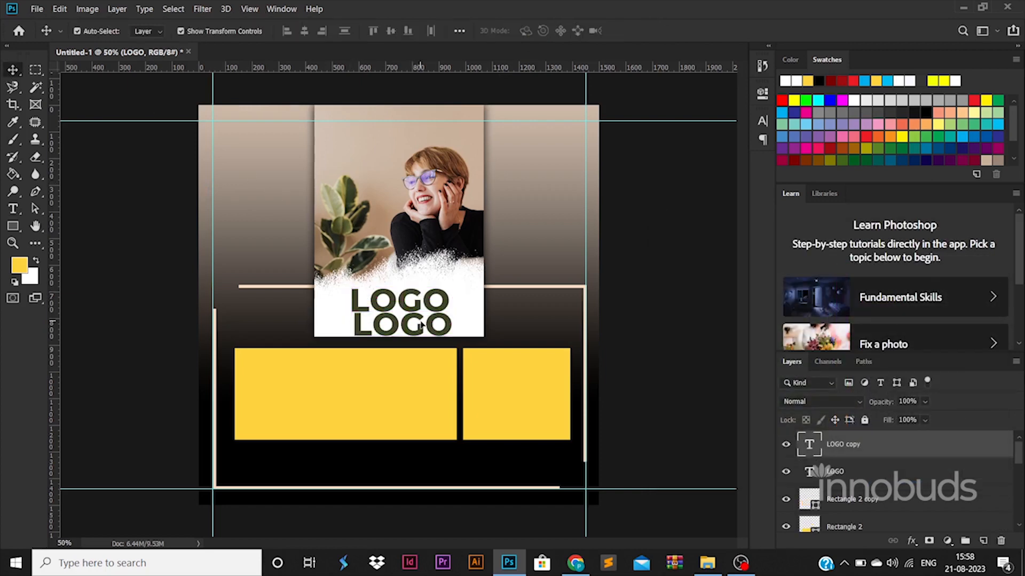
key(t)
click(376, 337)
key(ctrl+a)
text(R)
key(BackSpace)
key(BackSpace)
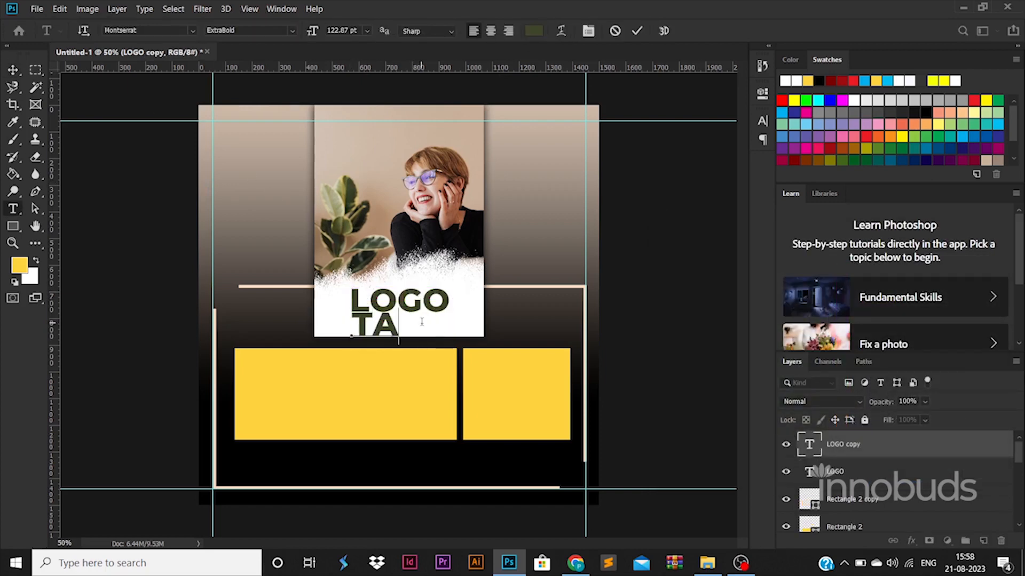
text(INE GOES HERE)
key(ctrl+a)
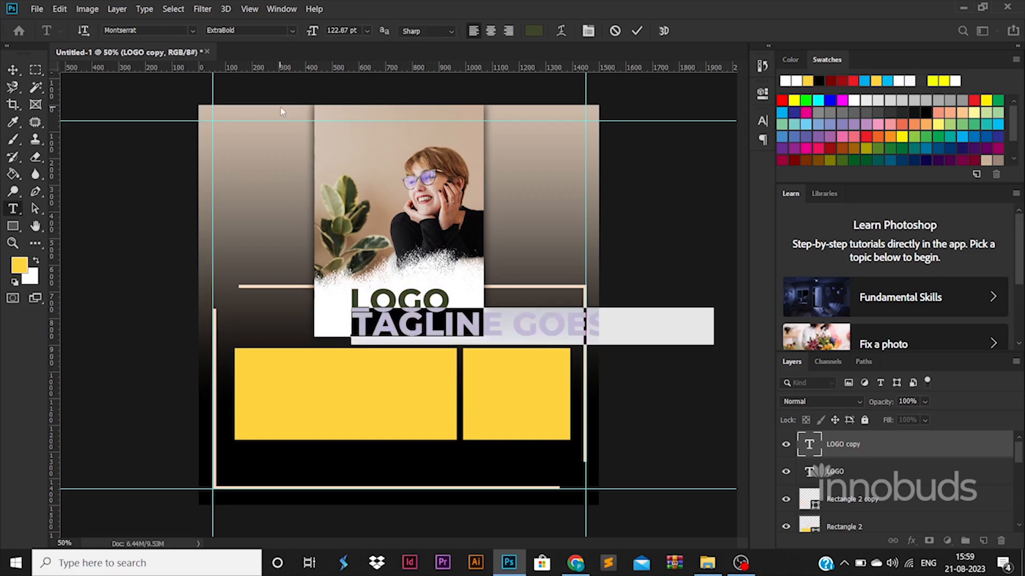
key(Return)
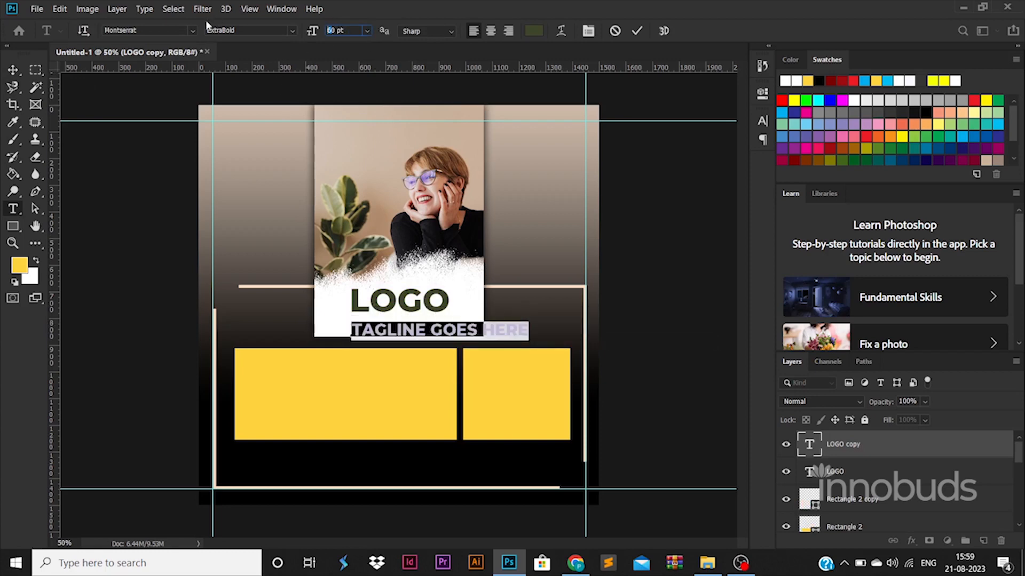
text(20)
key(Return)
drag(406, 323, 430, 305)
- Give the tagline Regular weight, confirm its colour, and nudge both lines into place
key(v)
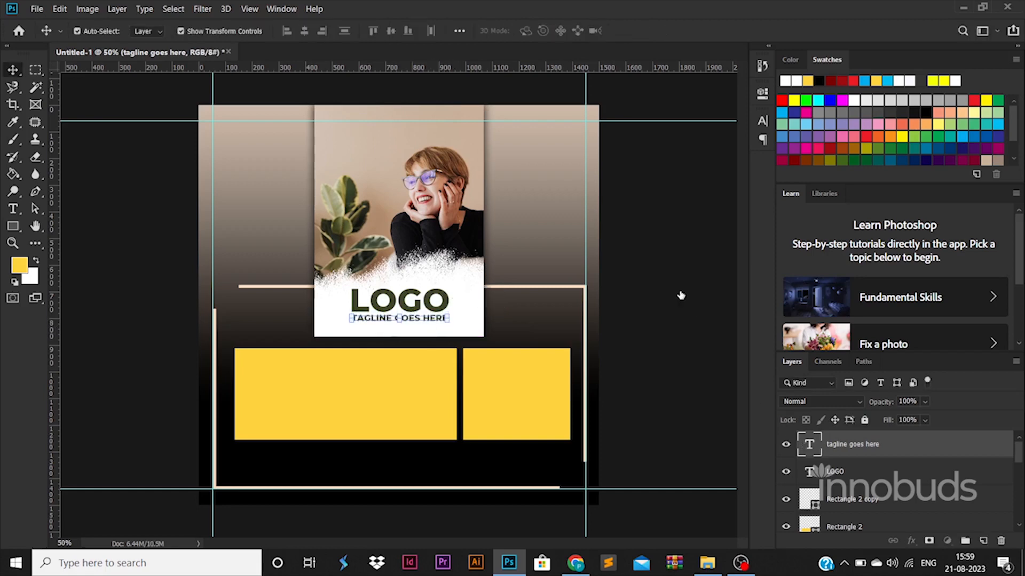
key(Return)
click(292, 31)
click(273, 109)
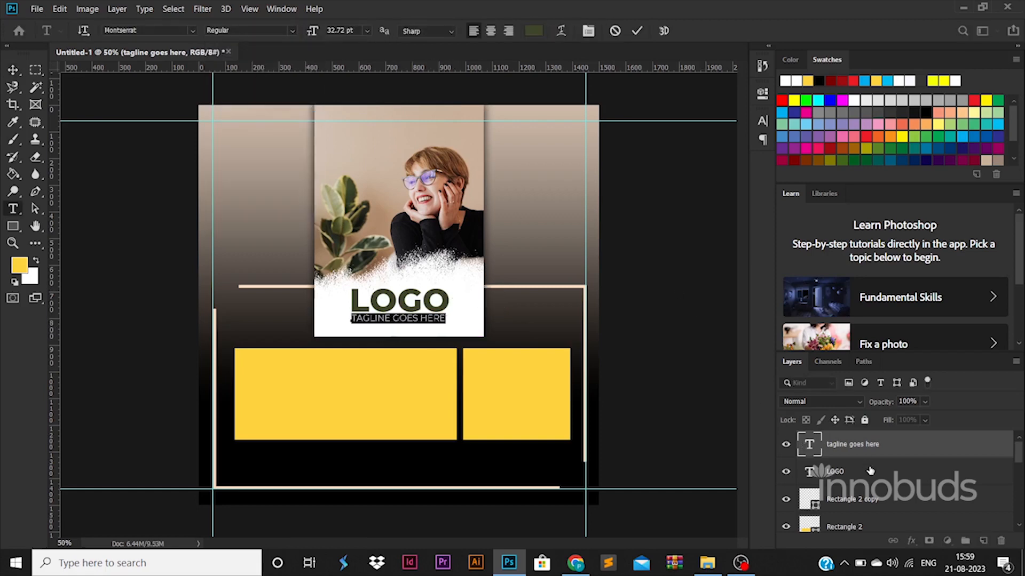
key(ctrl+Return)
key(v)
drag(421, 305, 422, 308)
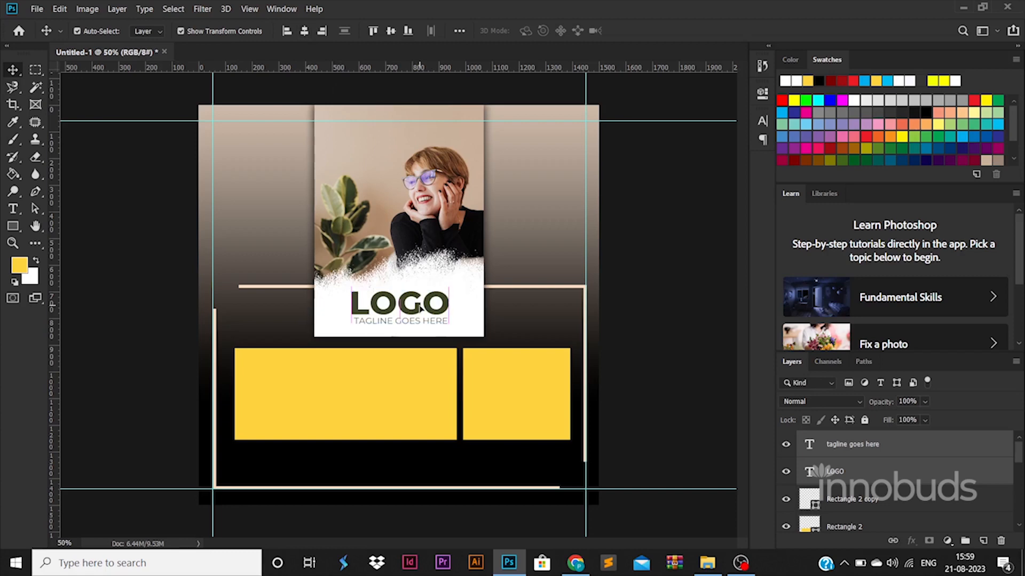
double_click(808, 445)
click(534, 30)
click(933, 258)
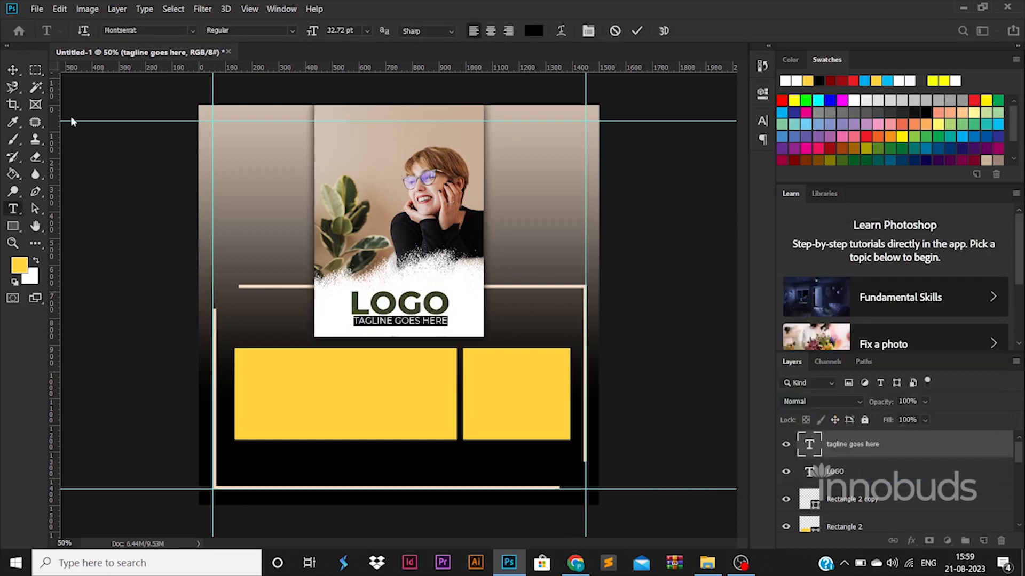
click(13, 70)
- Recolour both box shapes from yellow to soft peach #ffd7b1
click(881, 526)
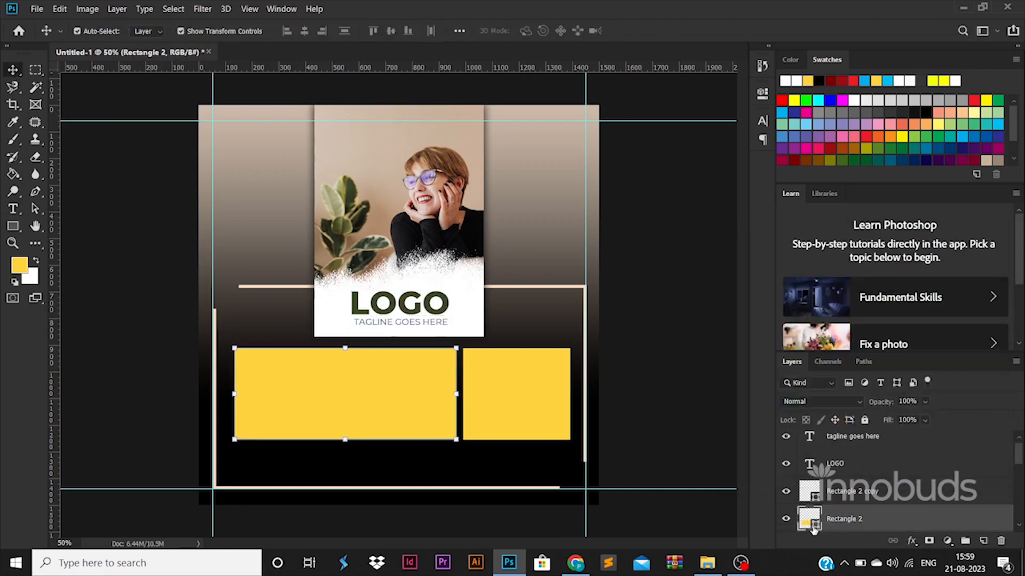
double_click(812, 527)
click(380, 121)
click(961, 259)
click(542, 398)
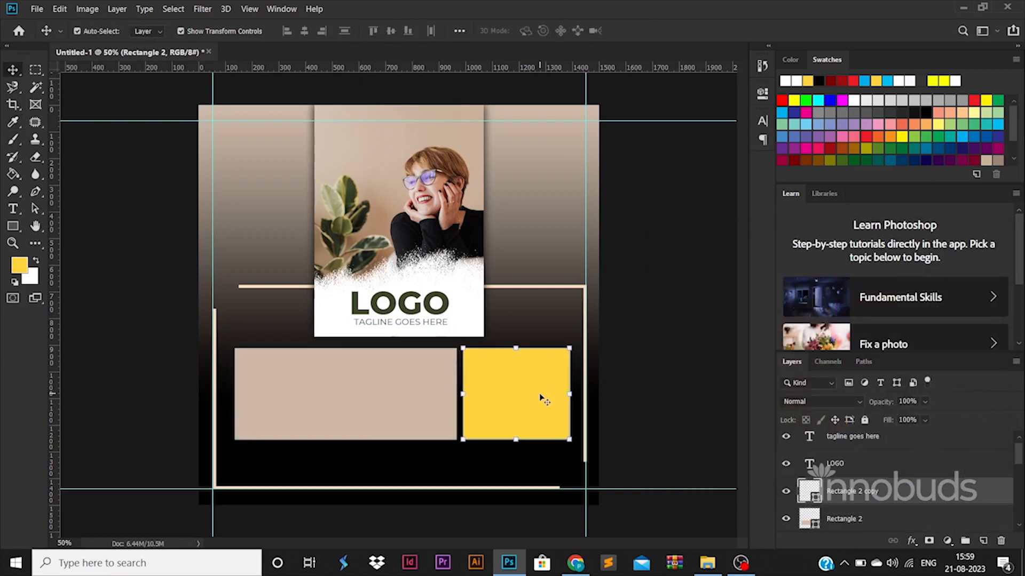
double_click(816, 501)
click(713, 259)
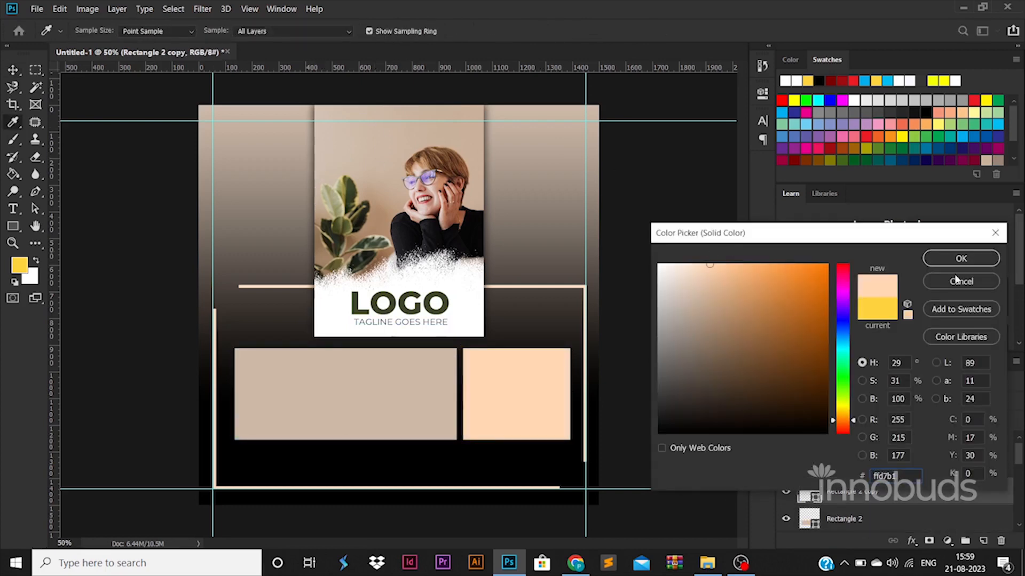
click(960, 256)
double_click(809, 519)
click(512, 395)
click(961, 259)
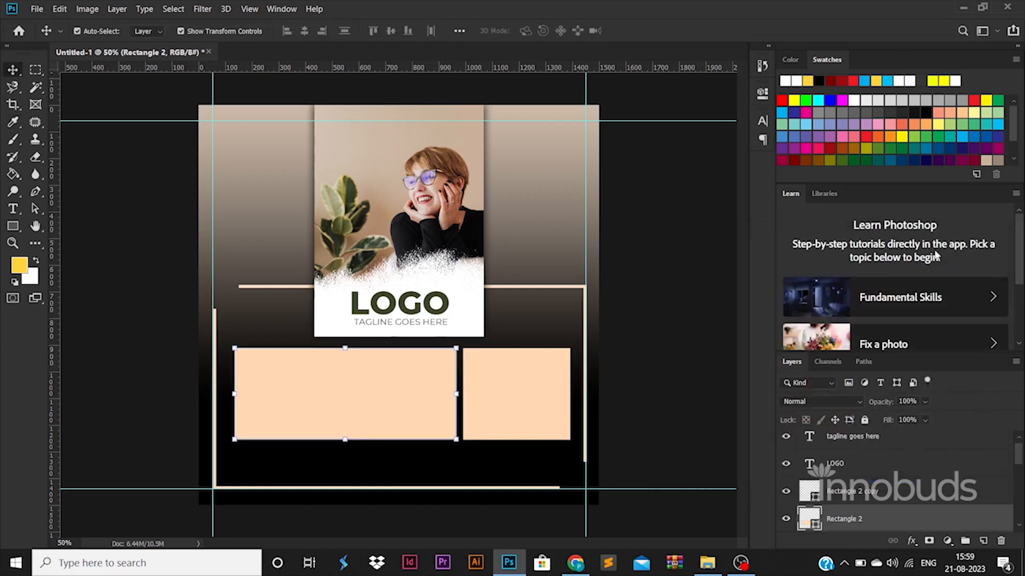
shift+click(546, 383)
- Select both peach boxes with Layer 0 and align their horizontal centres
scroll(854, 470, down, 5)
click(860, 490)
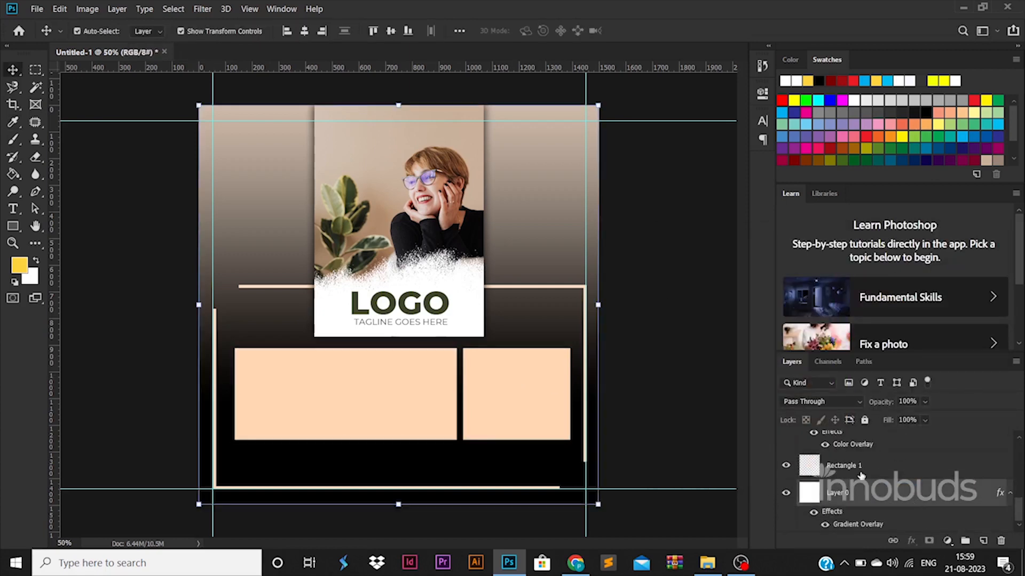
click(304, 31)
click(659, 441)
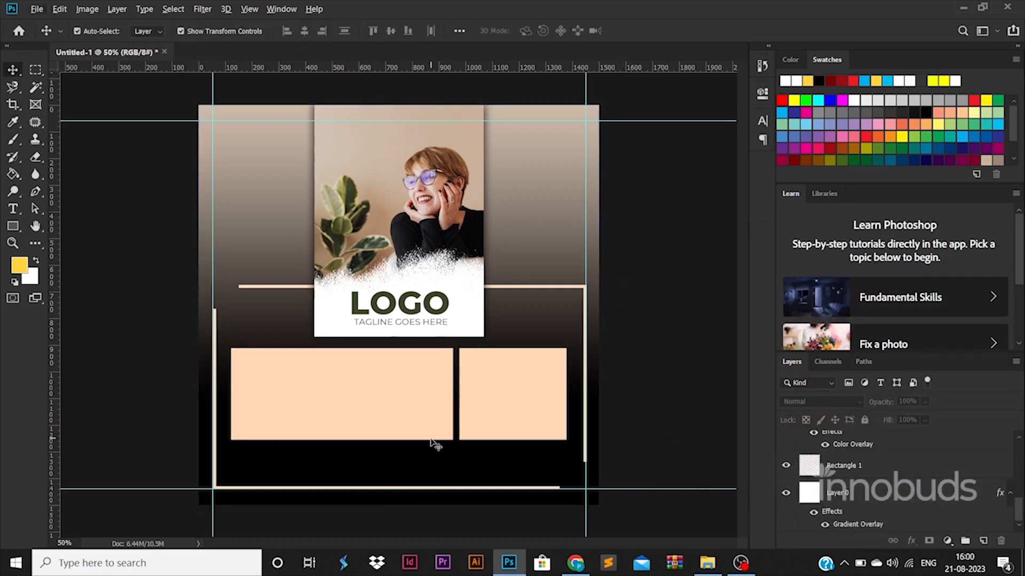
click(12, 209)
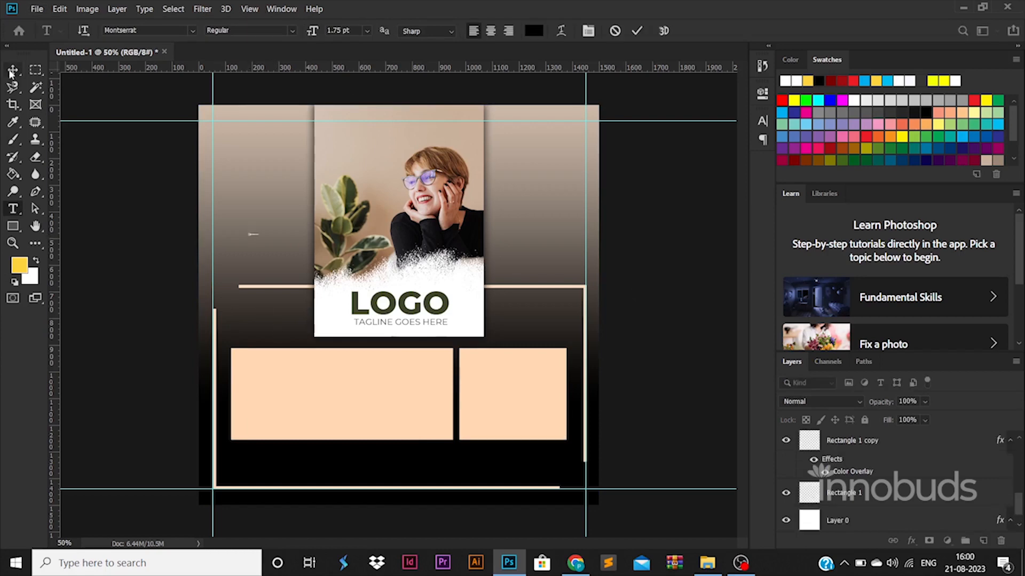
- Paste the company name placeholder text as white ExtraBold Montserrat
text(YOUR COMPANY NAME GOES HERE)
key(ctrl+a)
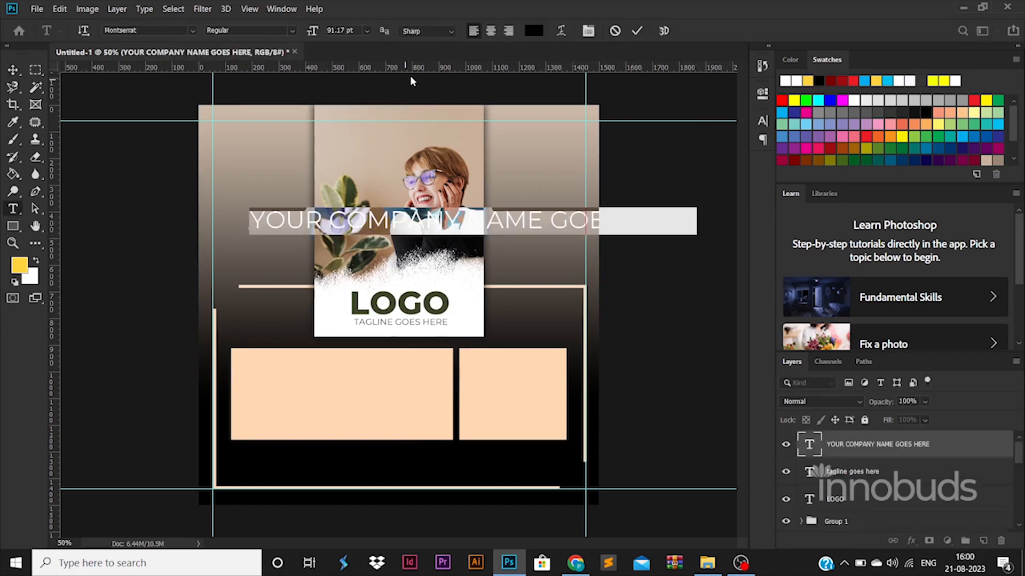
click(534, 31)
click(661, 265)
click(956, 256)
click(292, 31)
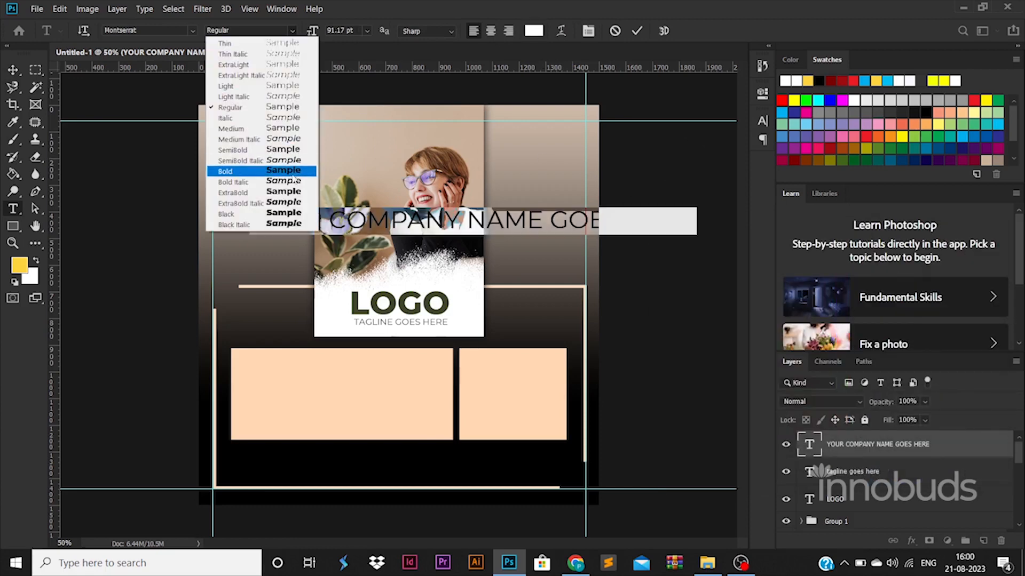
click(283, 192)
click(468, 219)
key(Return)
- Set the headline leading to 74 pt and pick a bolder weight
key(ctrl+a)
click(762, 120)
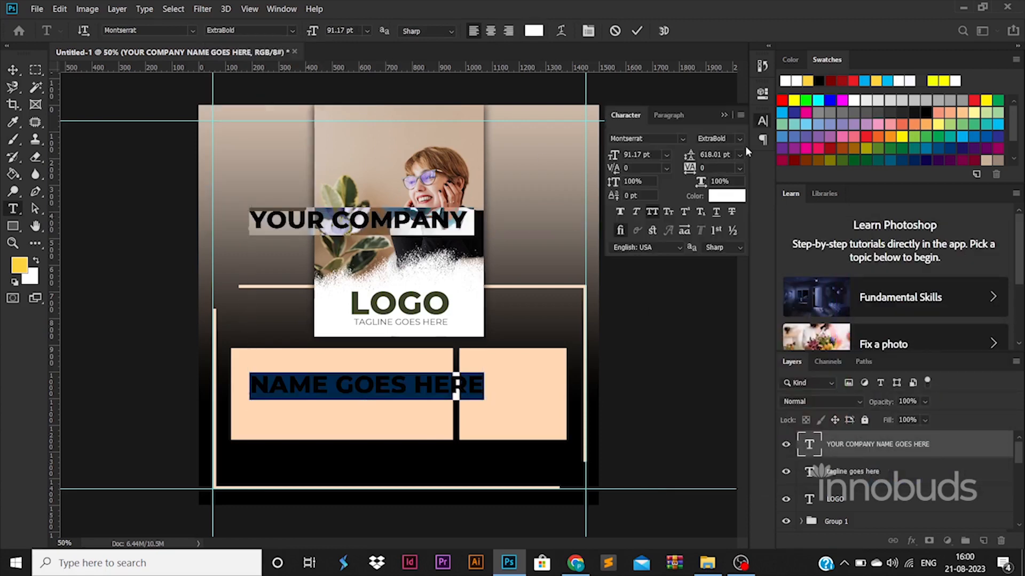
text(30)
key(Return)
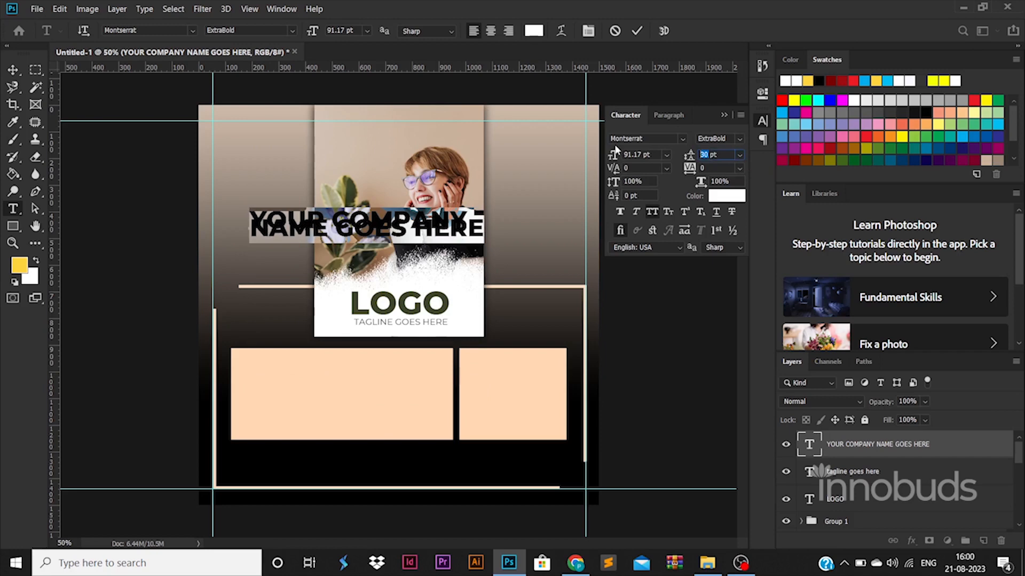
text(60)
key(Return)
text(72)
key(Return)
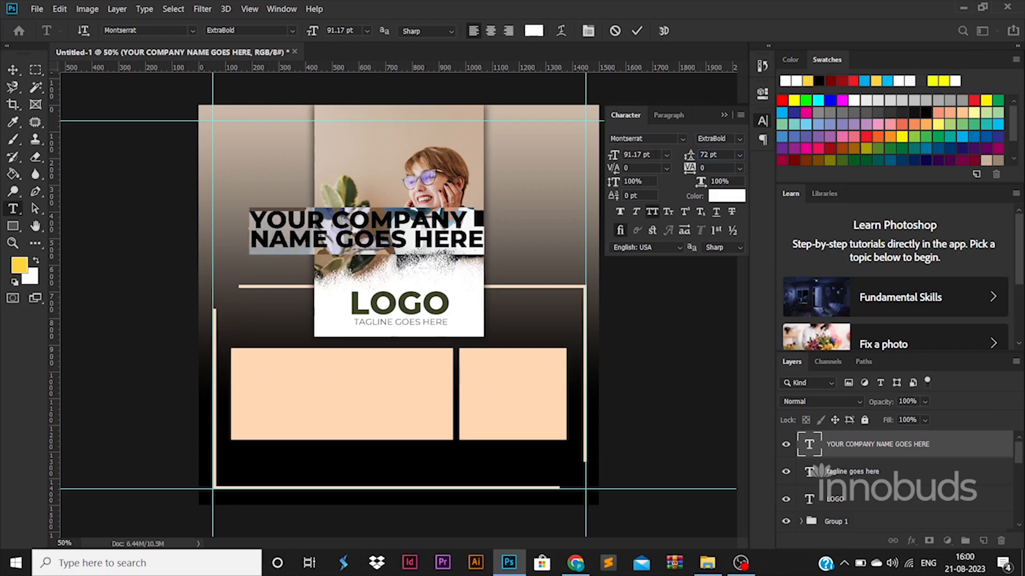
text(74)
key(Return)
click(278, 31)
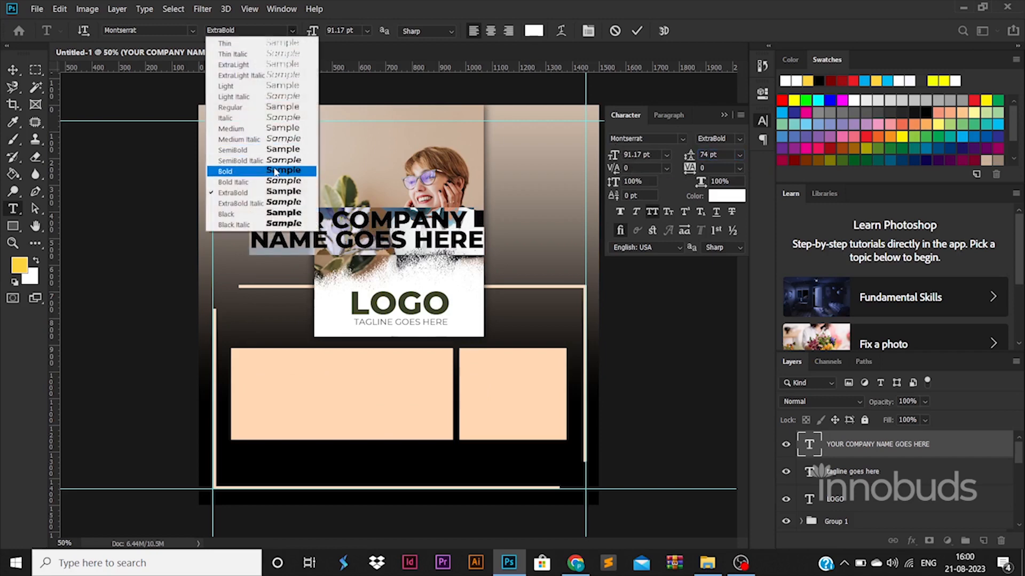
click(256, 169)
click(12, 69)
- Move the headline onto the left peach box, split it into four lines, and set 70 pt
drag(429, 240, 418, 391)
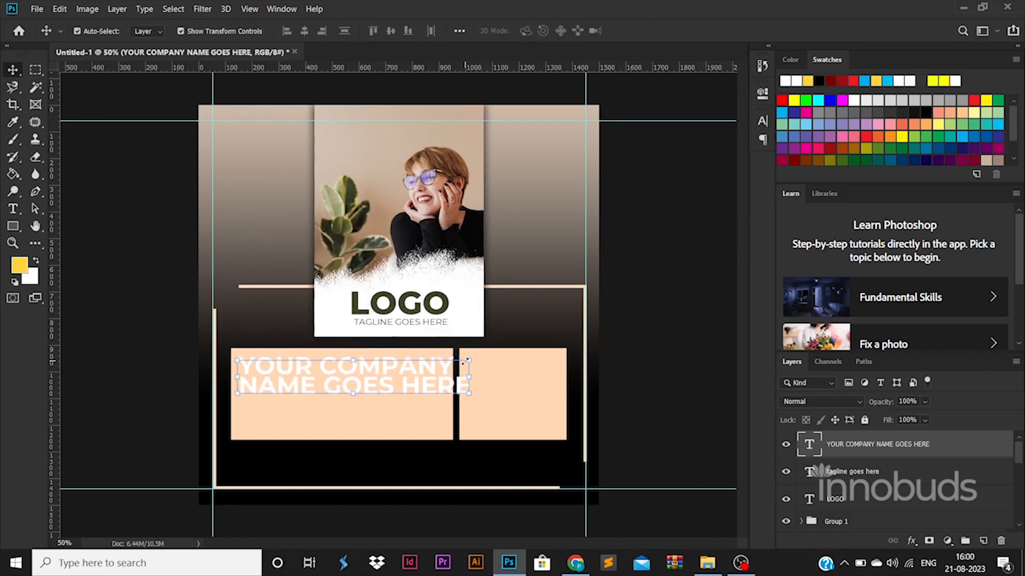
double_click(420, 369)
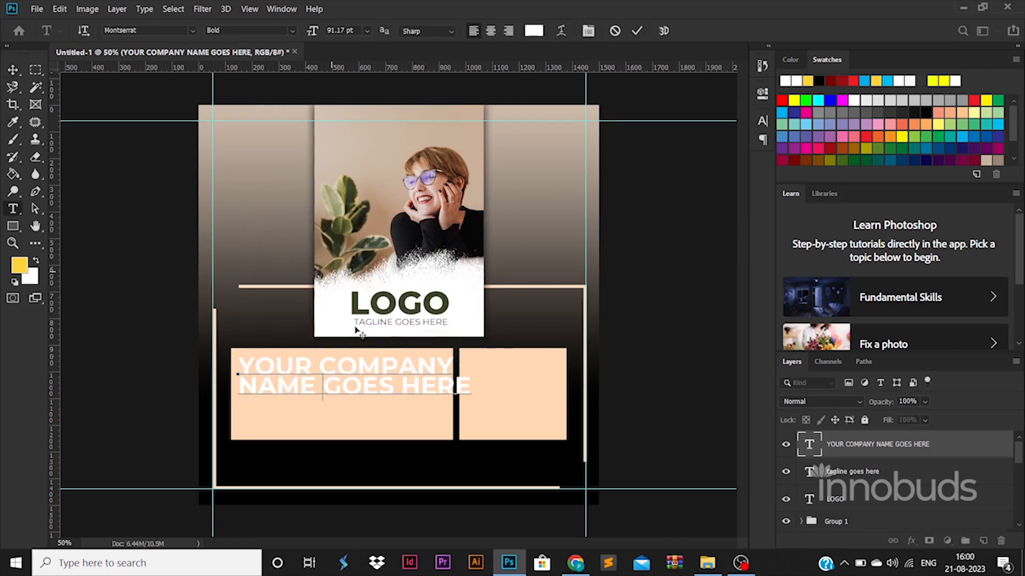
key(Return)
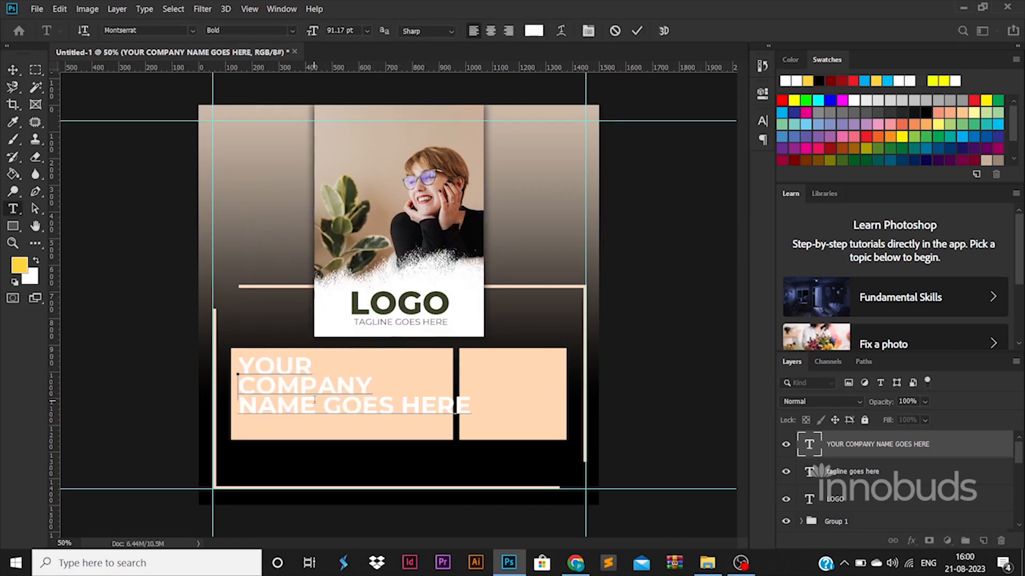
text(& SERVICES)
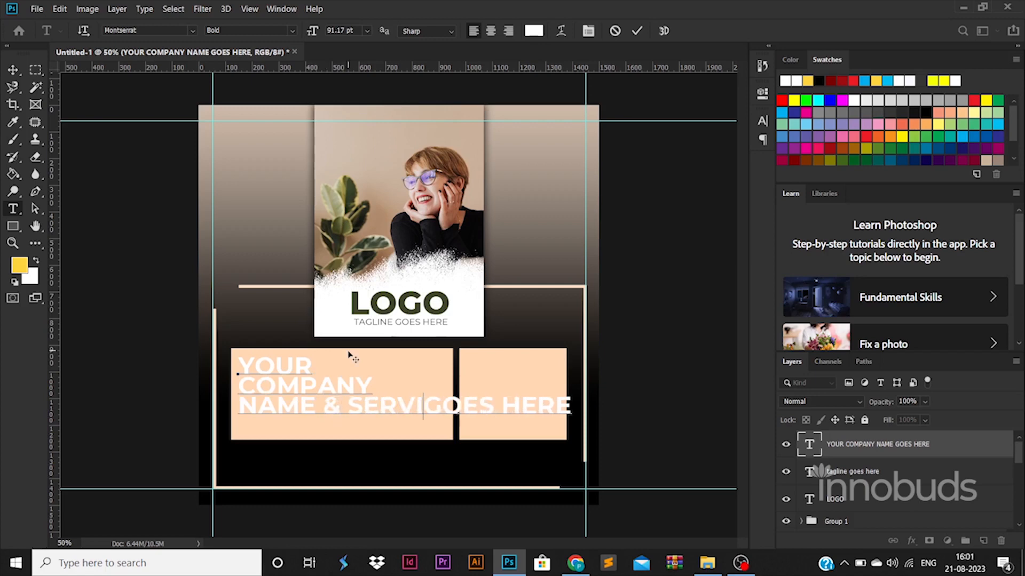
key(Return)
key(ctrl+a)
key(ctrl+t)
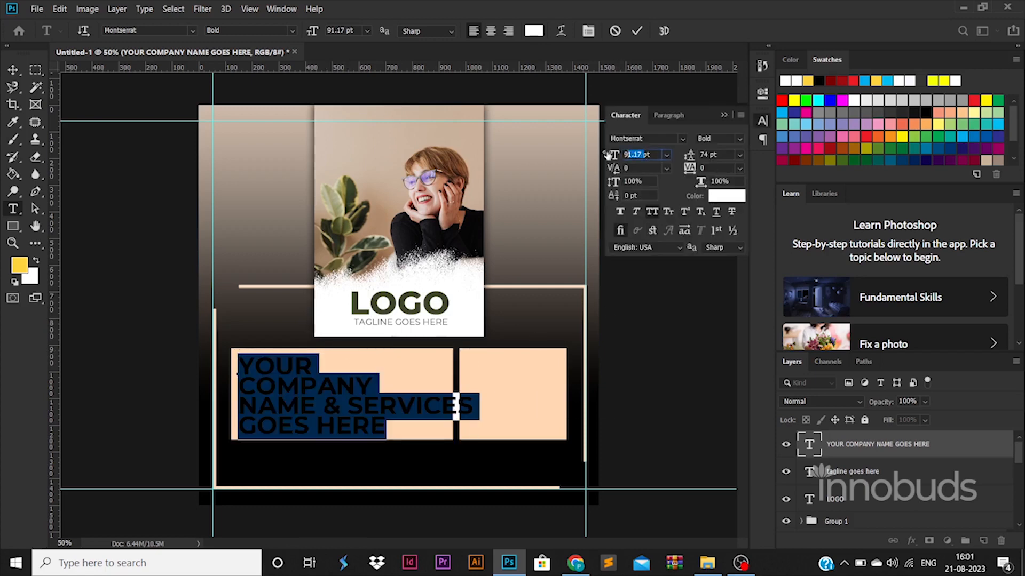
key(Return)
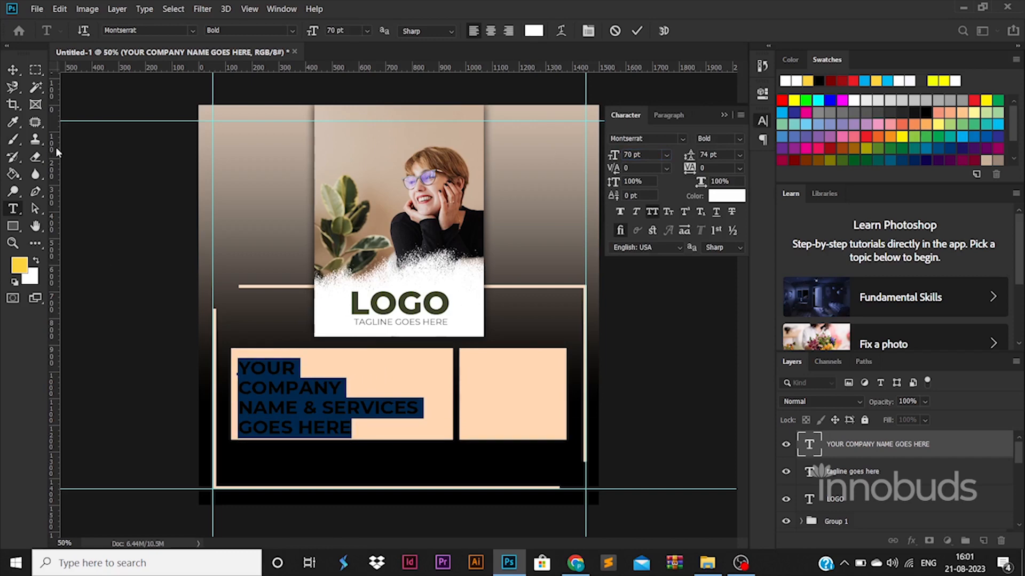
click(13, 70)
- Resize the headline to fit the box and colour it black (000000)
key(ctrl+t)
drag(415, 358, 411, 361)
key(Return)
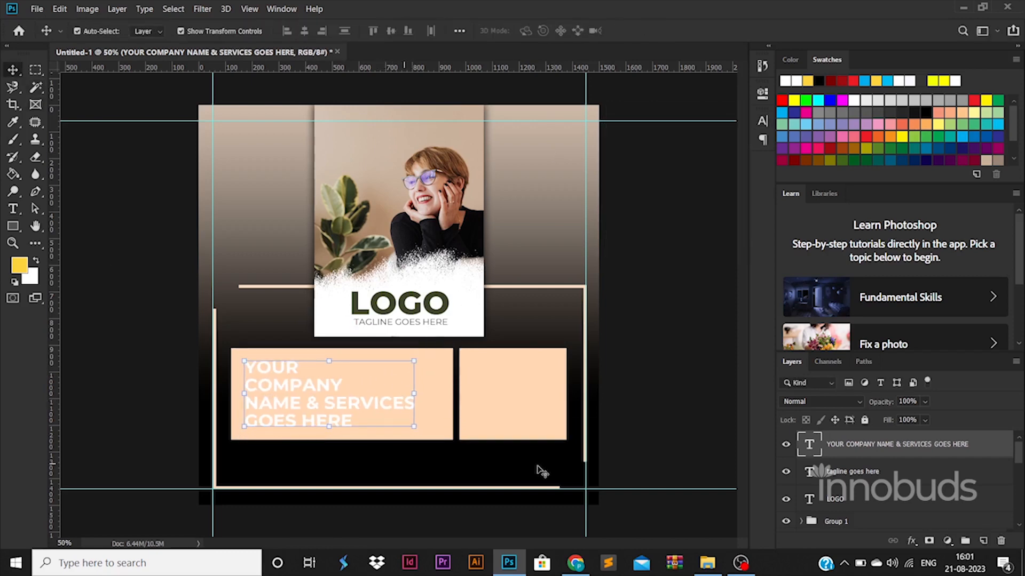
double_click(809, 444)
click(534, 30)
text(000000)
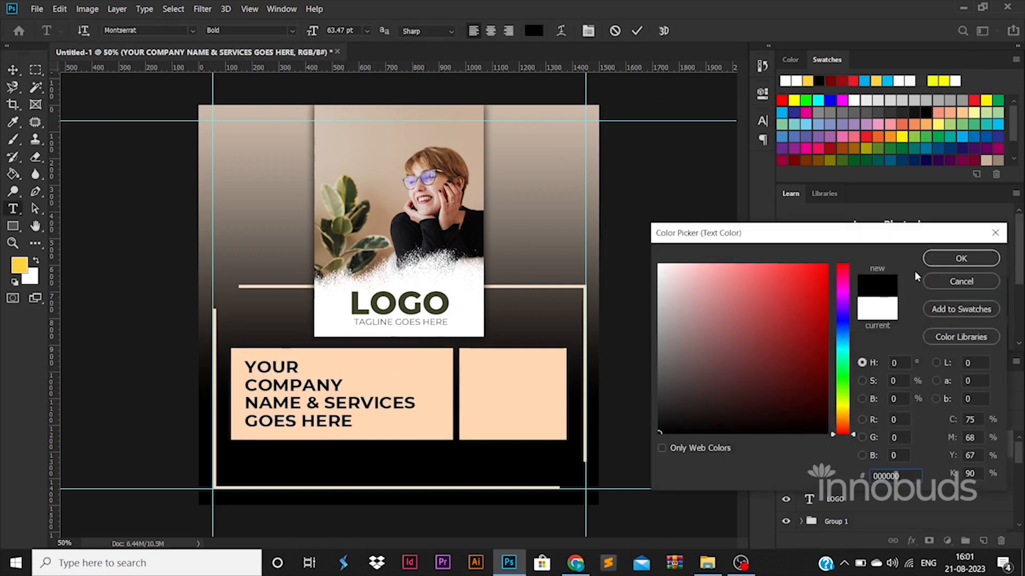
key(Return)
click(293, 31)
key(Escape)
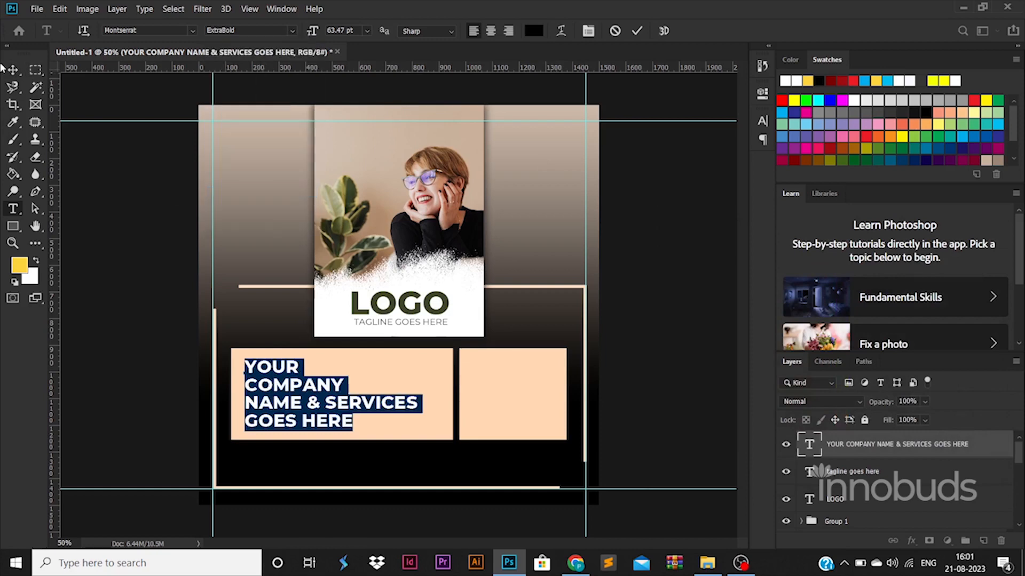
click(13, 69)
drag(417, 396, 406, 399)
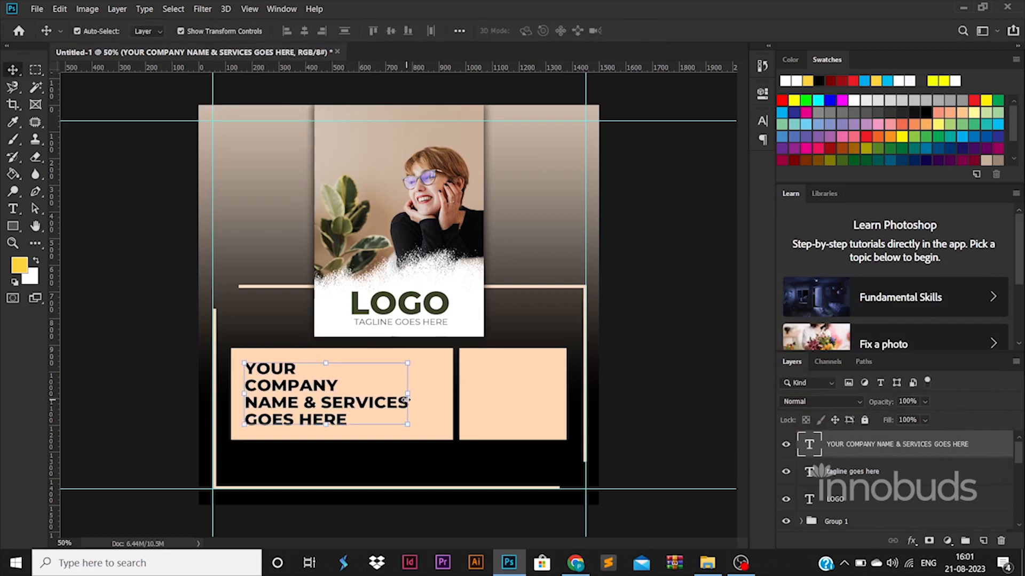
click(531, 399)
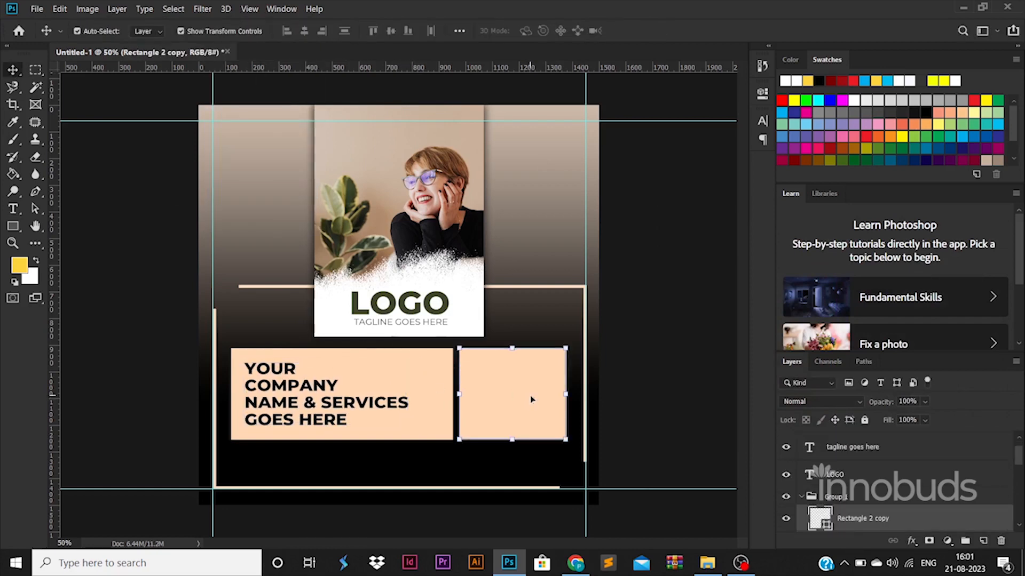
- Copy the right peach box down as a small square at the frame's bottom-right corner, and copy the company text below the boxes
drag(531, 399, 624, 517)
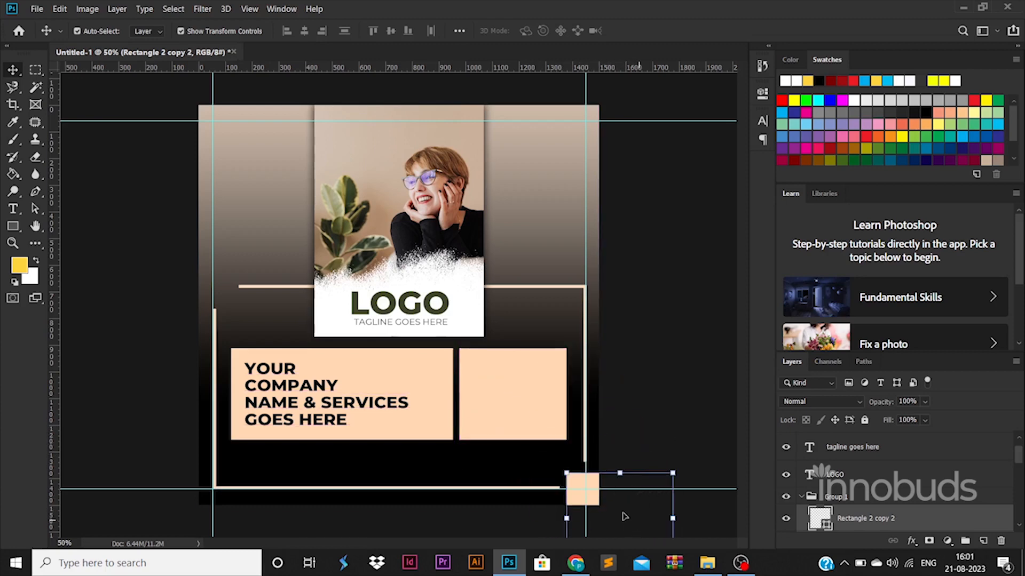
click(610, 425)
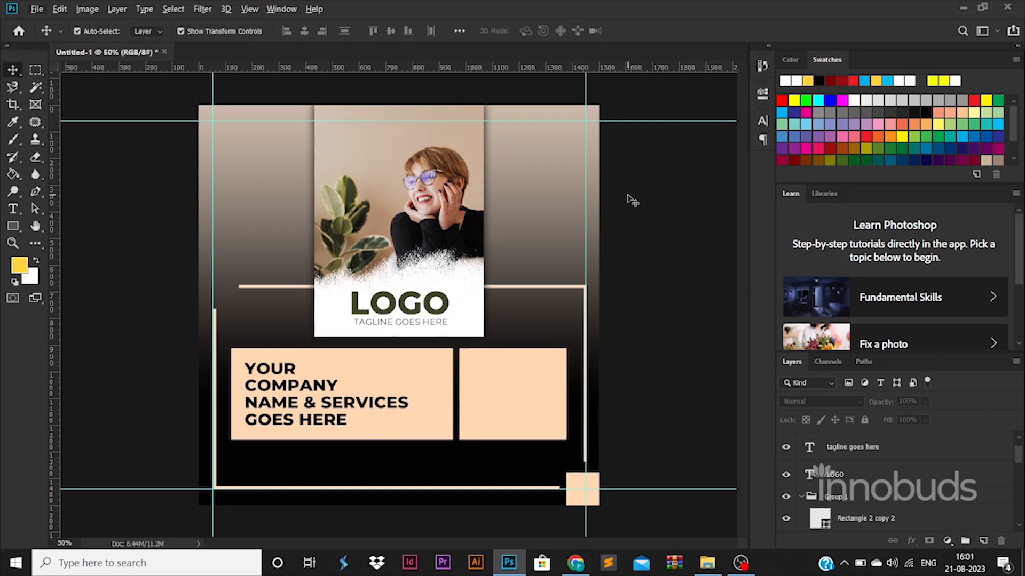
drag(320, 405, 320, 486)
- Turn the copied line into the services description in white, Regular weight
double_click(320, 475)
key(BackSpace)
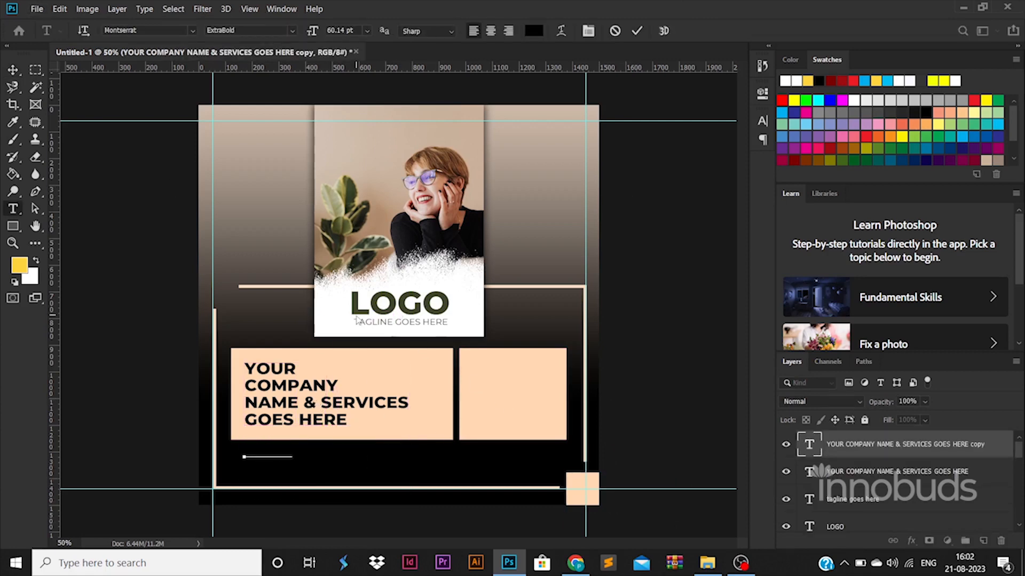
key(ctrl+a)
click(533, 30)
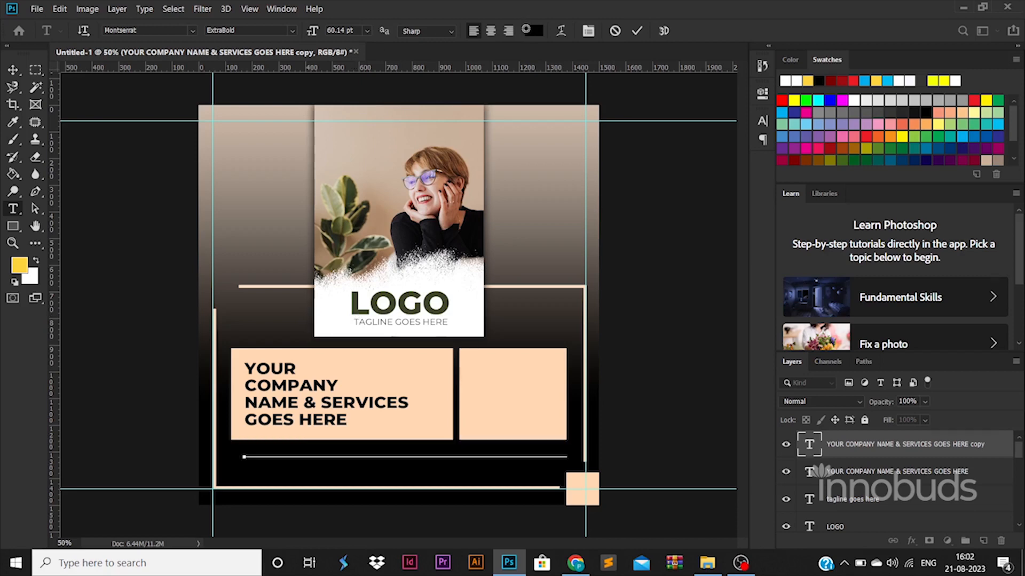
click(660, 264)
click(960, 258)
click(250, 30)
click(235, 107)
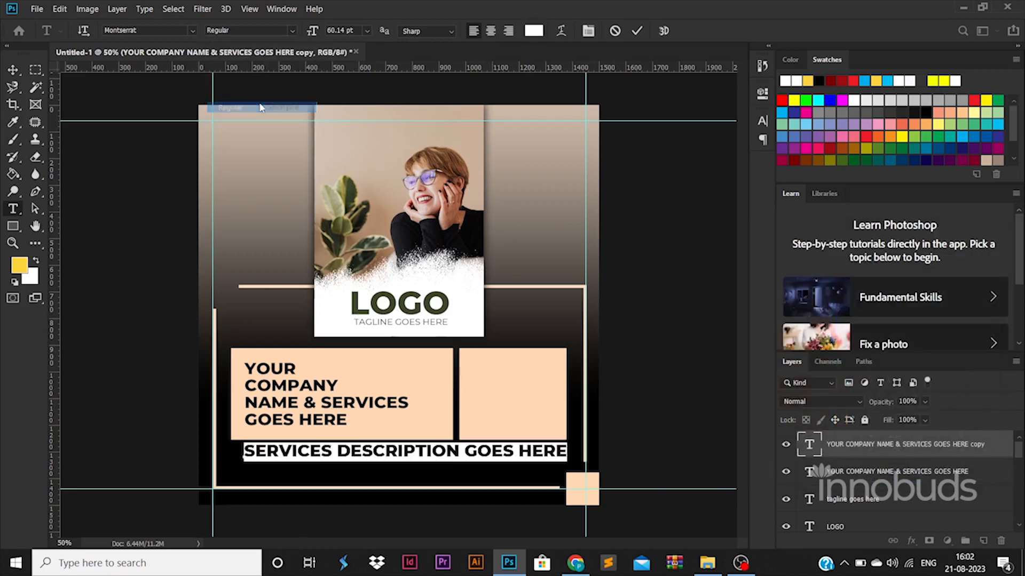
key(ctrl+Return)
key(ctrl+z)
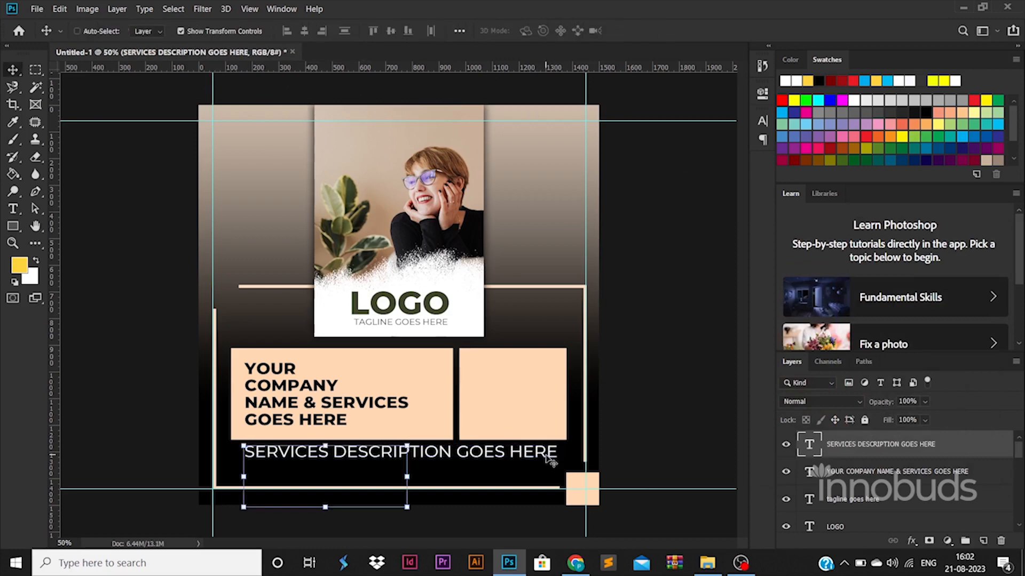
key(ctrl+shift+z)
- Copy the description line onto a second line below it
click(452, 451)
key(ctrl+a)
key(ctrl+c)
key(End)
key(Return)
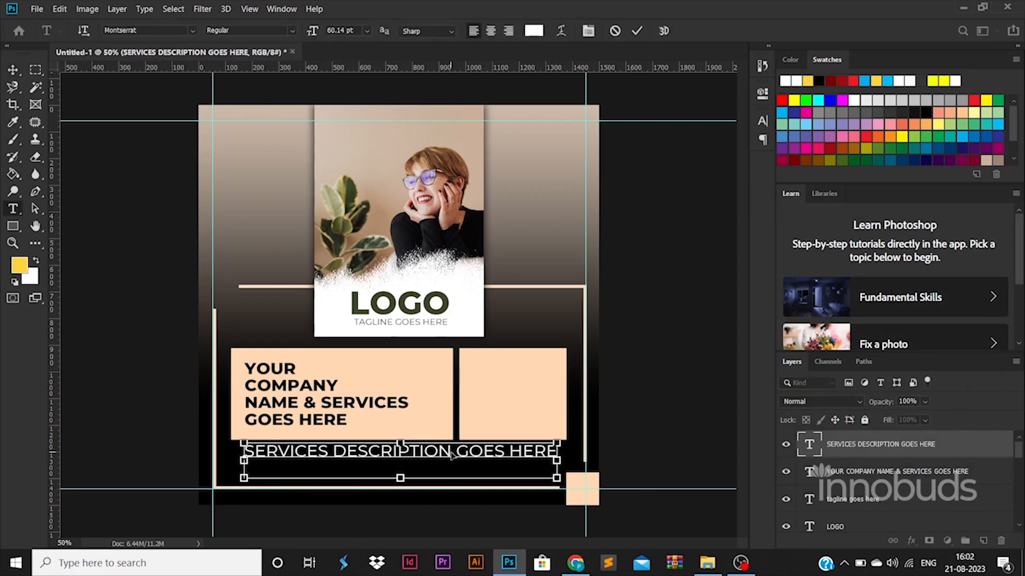
key(ctrl+v)
key(ctrl+Return)
- Shrink the two-line description to about 63% and shift it slightly left
key(ctrl+t)
drag(557, 474, 443, 464)
drag(391, 462, 377, 468)
key(shift+Up)
key(shift+Up)
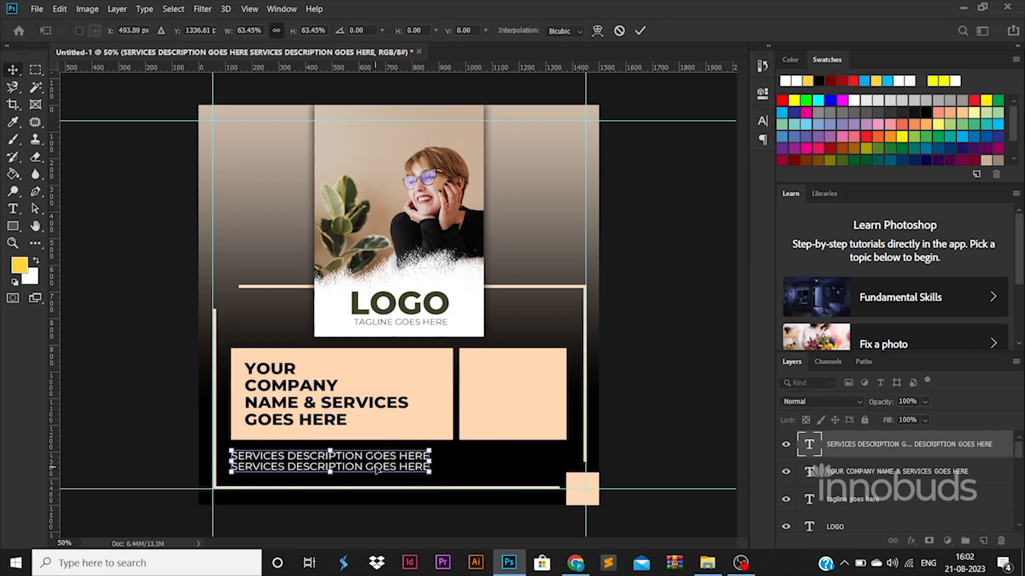
key(Return)
- Duplicate the right peach box and shrink the copy into a small square
click(634, 441)
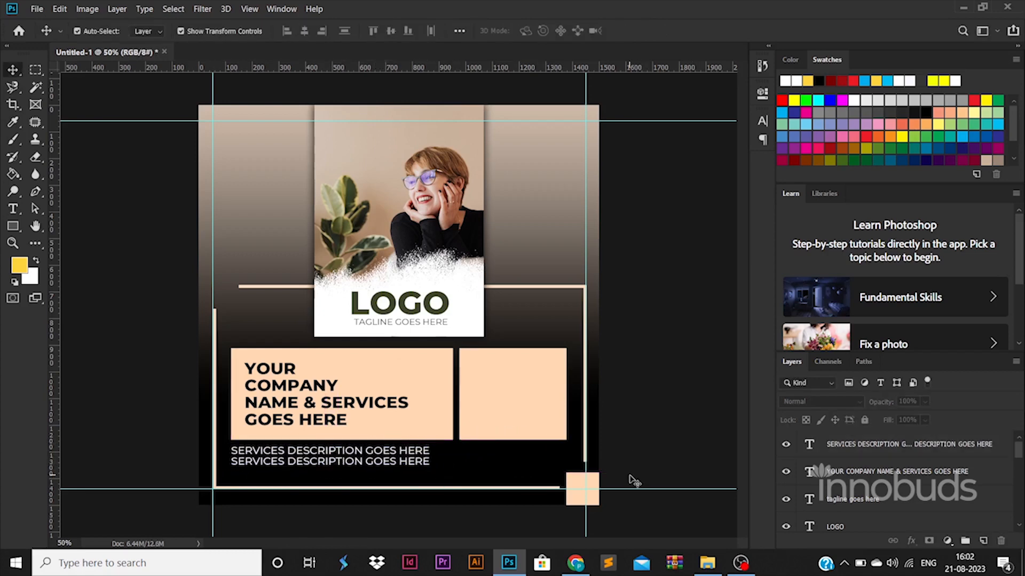
drag(512, 394, 520, 400)
drag(565, 445, 457, 406)
- Give the lower small square a white Color Overlay and a Drop Shadow
key(Return)
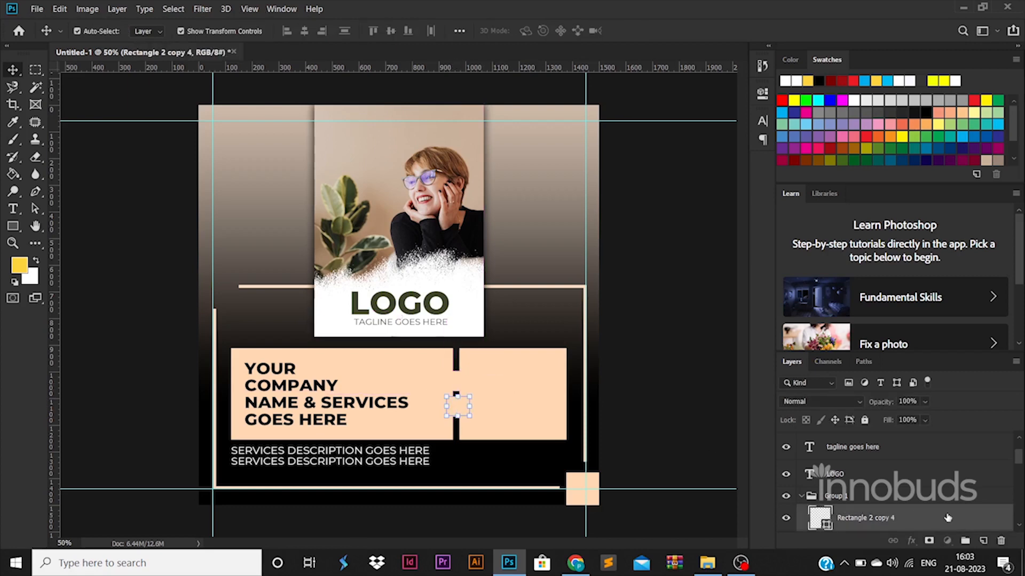
double_click(948, 519)
click(549, 407)
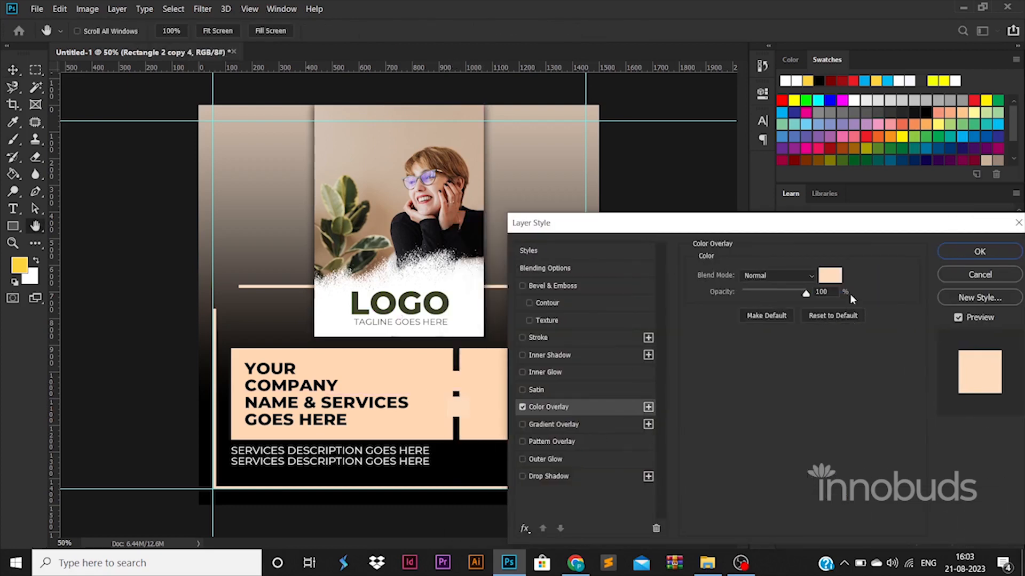
click(830, 276)
click(663, 270)
click(899, 256)
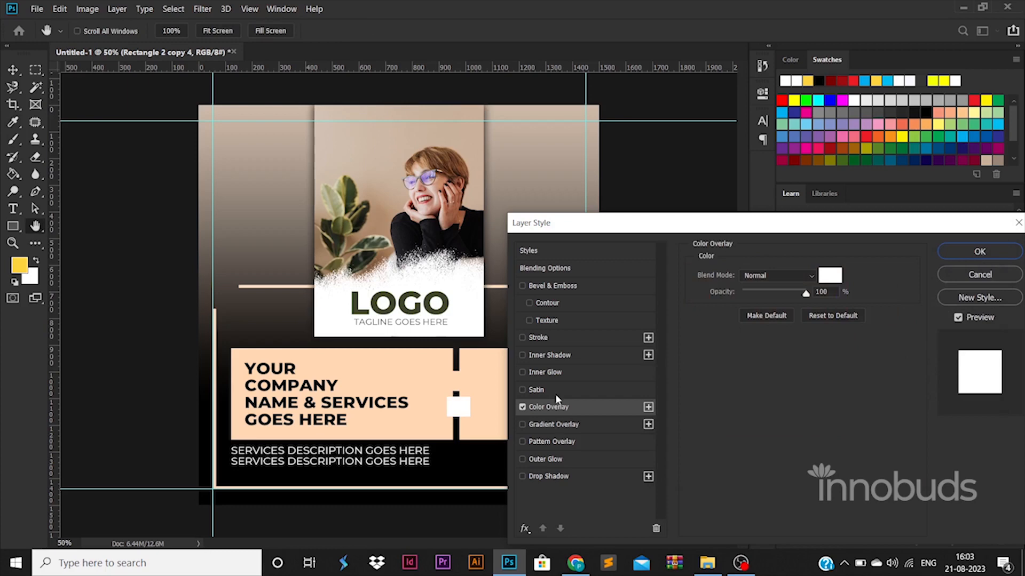
click(550, 476)
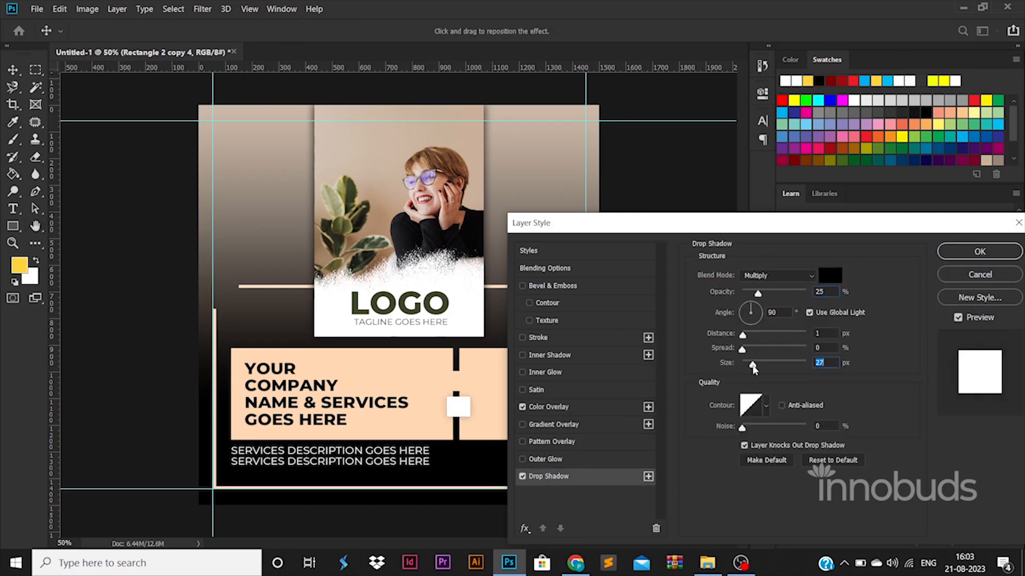
click(966, 254)
- Copy that layer style onto the upper square, then duplicate the services text toward the right box
right_click(867, 518)
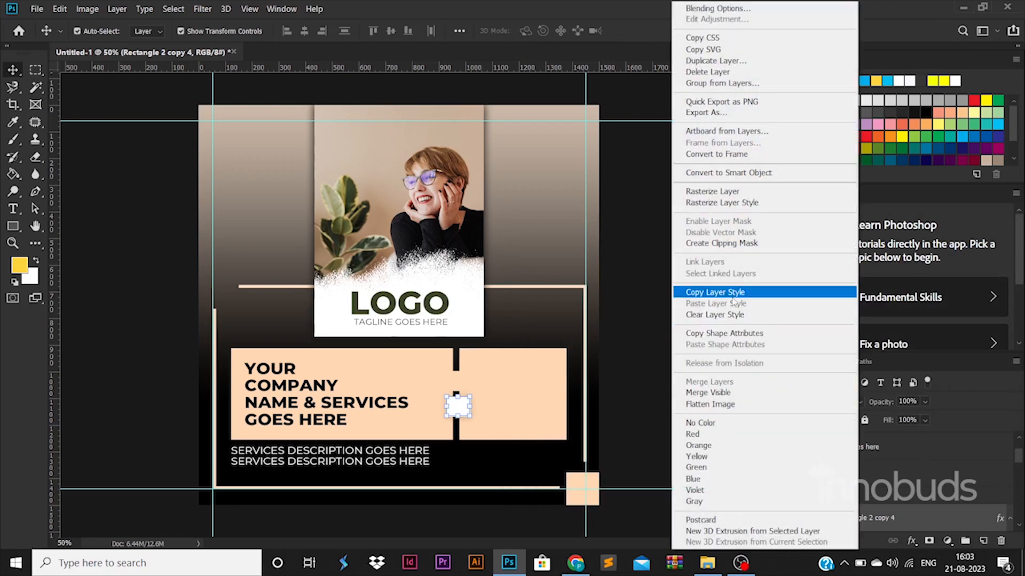
click(734, 295)
right_click(917, 453)
click(764, 303)
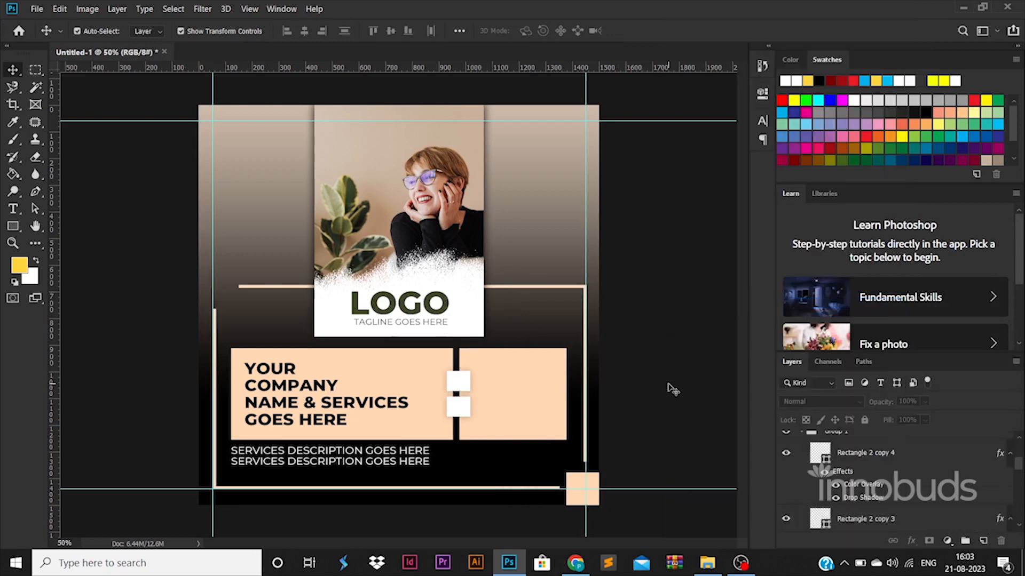
drag(407, 454, 584, 369)
- Retype the duplicated text as REACH US and move it to the top of the right box
double_click(546, 366)
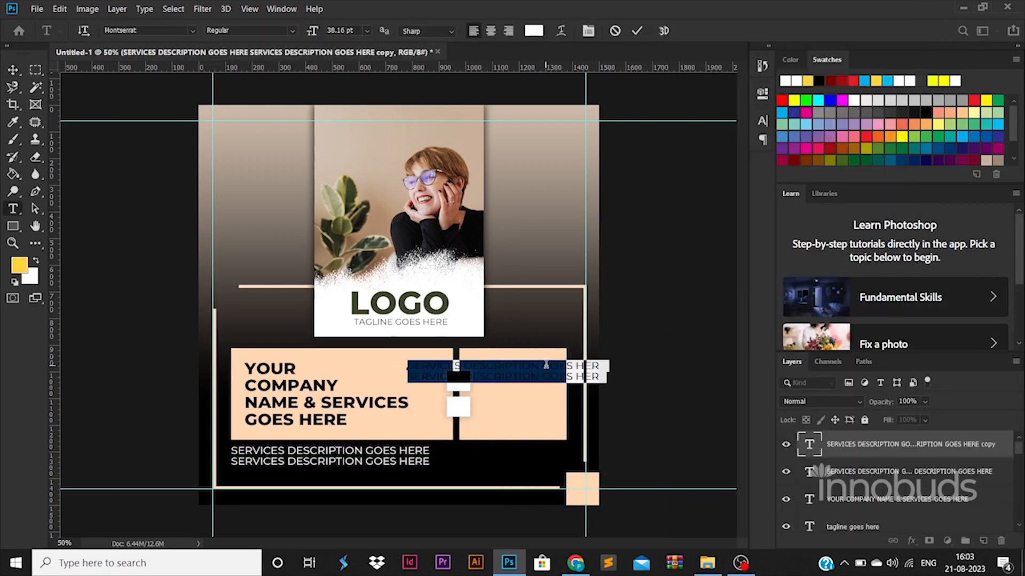
text(REACH US)
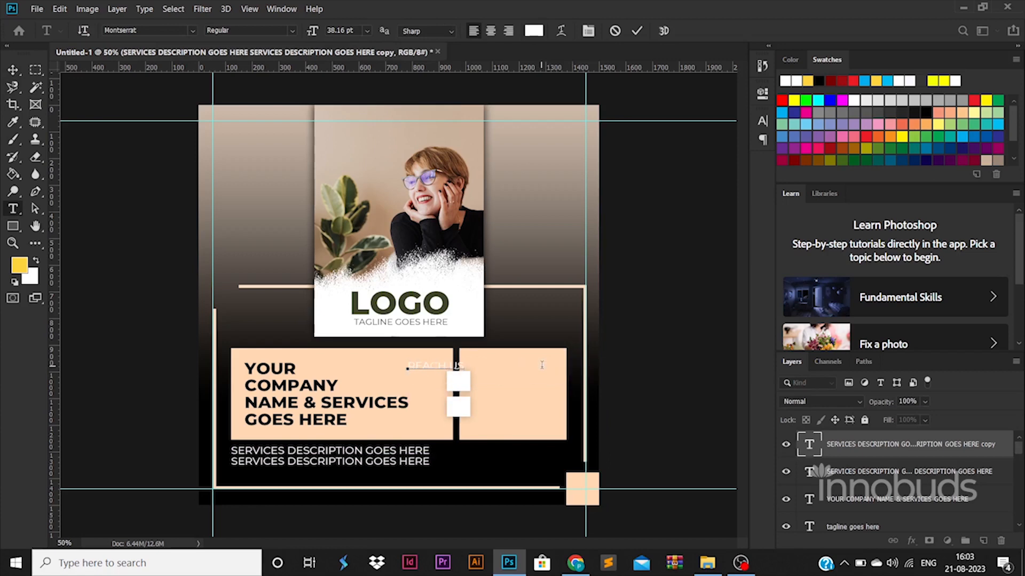
click(13, 69)
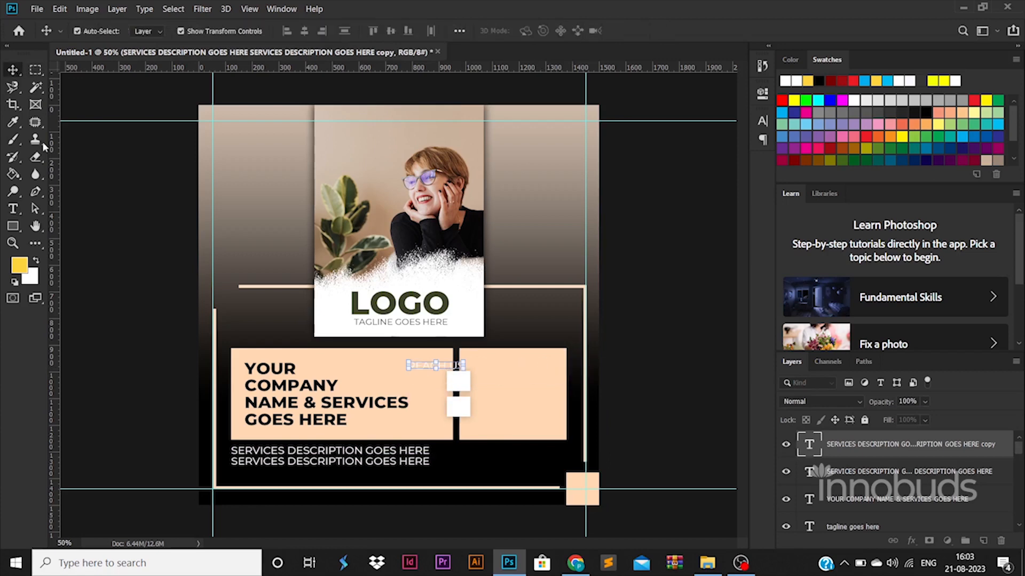
click(142, 210)
drag(467, 374, 544, 365)
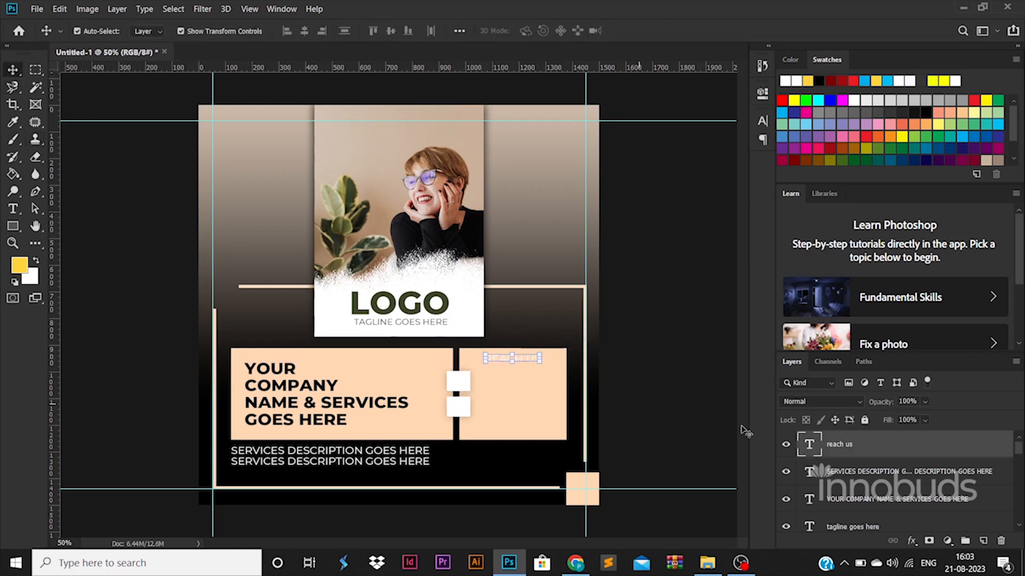
- Make the REACH US heading black and ExtraBold
double_click(809, 446)
click(534, 30)
key(Return)
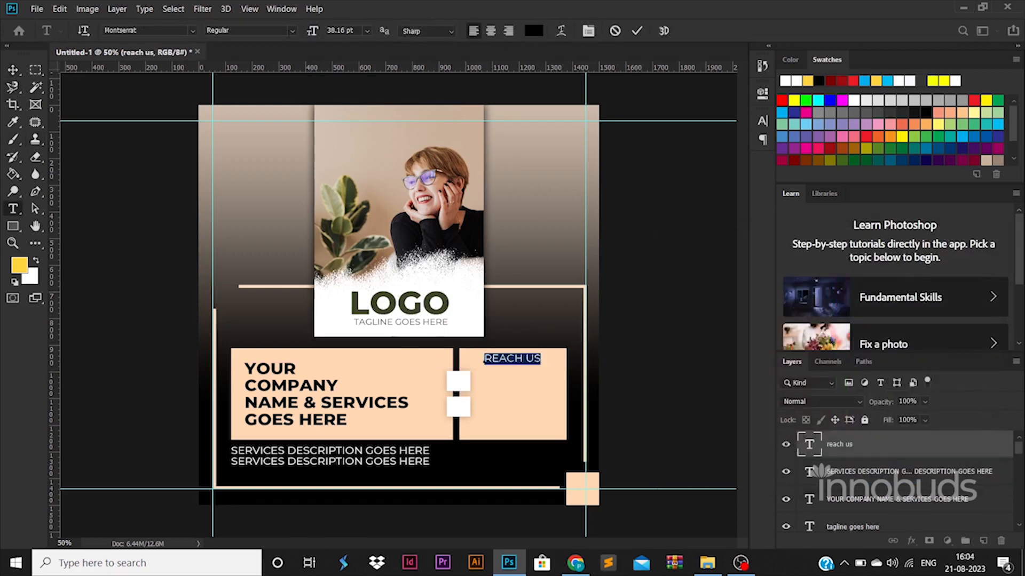
click(293, 32)
click(272, 196)
click(13, 70)
- Drag email.png and globe.png from the ICONS folder onto the canvas
key(alt+Tab)
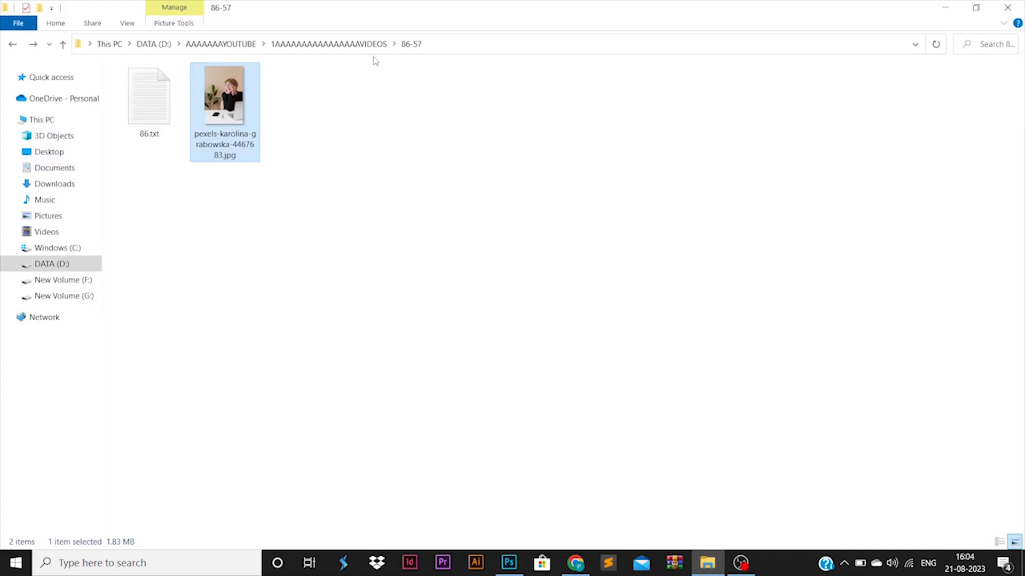
click(342, 43)
double_click(315, 184)
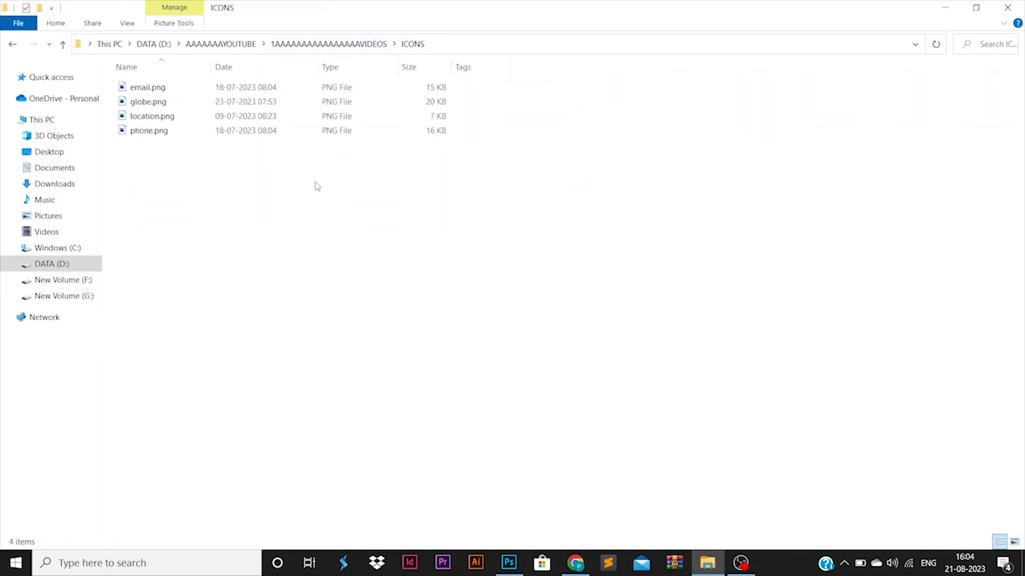
click(292, 133)
shift+click(214, 116)
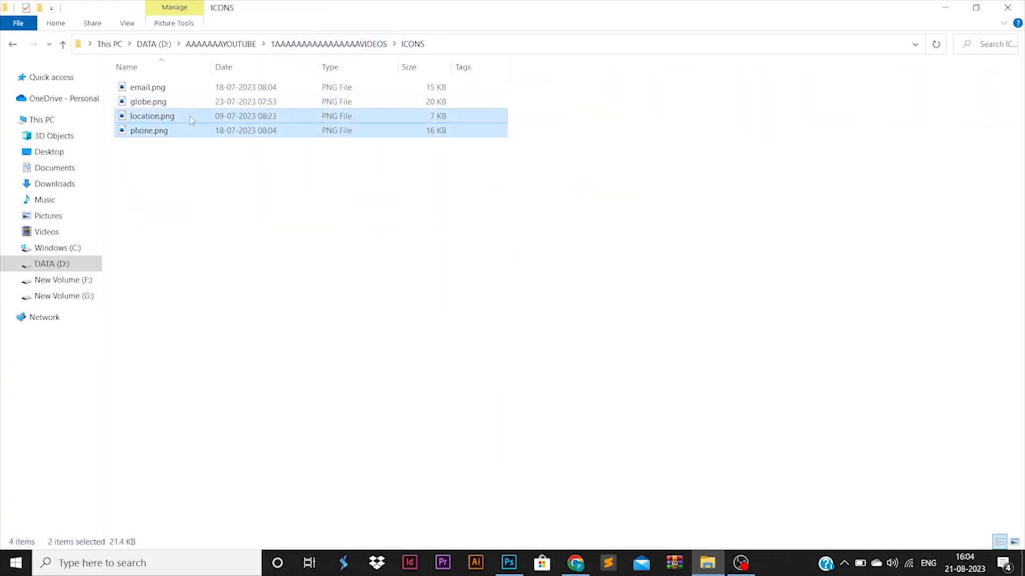
click(147, 87)
shift+click(147, 102)
drag(147, 101, 531, 453)
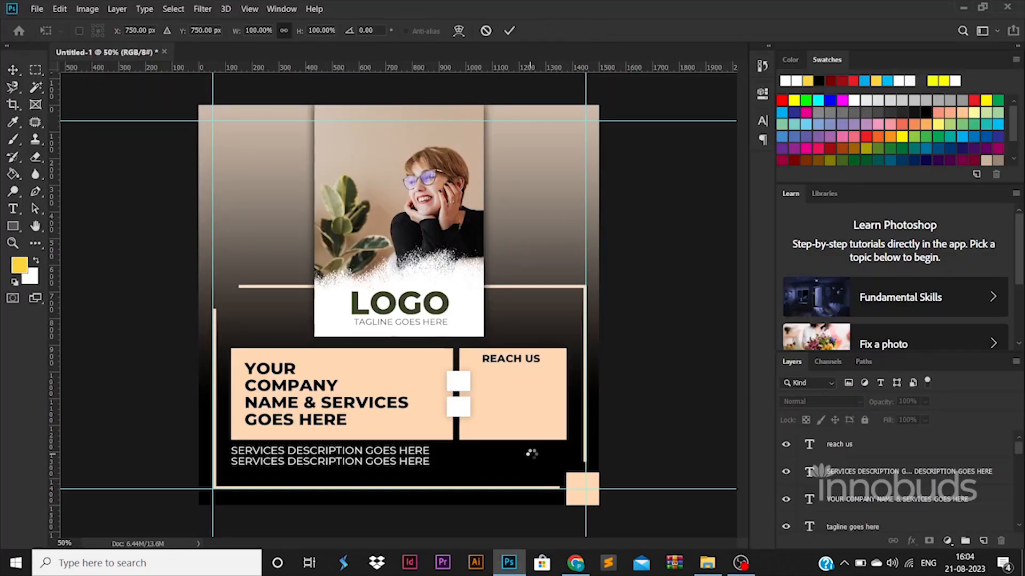
- Place both icons and shrink the email icon onto the upper white square
key(Return)
key(Return)
key(Return)
key(Return)
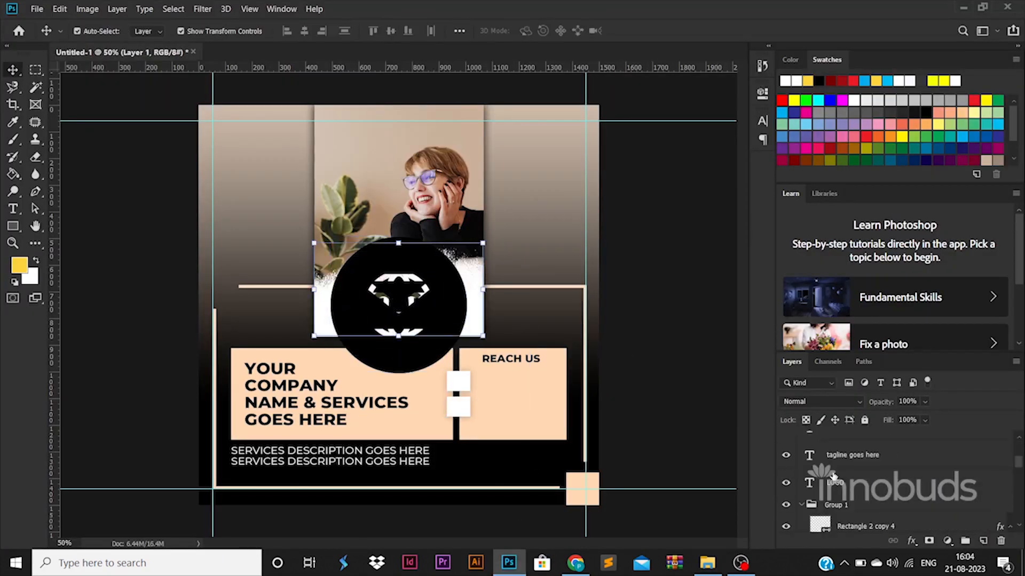
key(ctrl+plus)
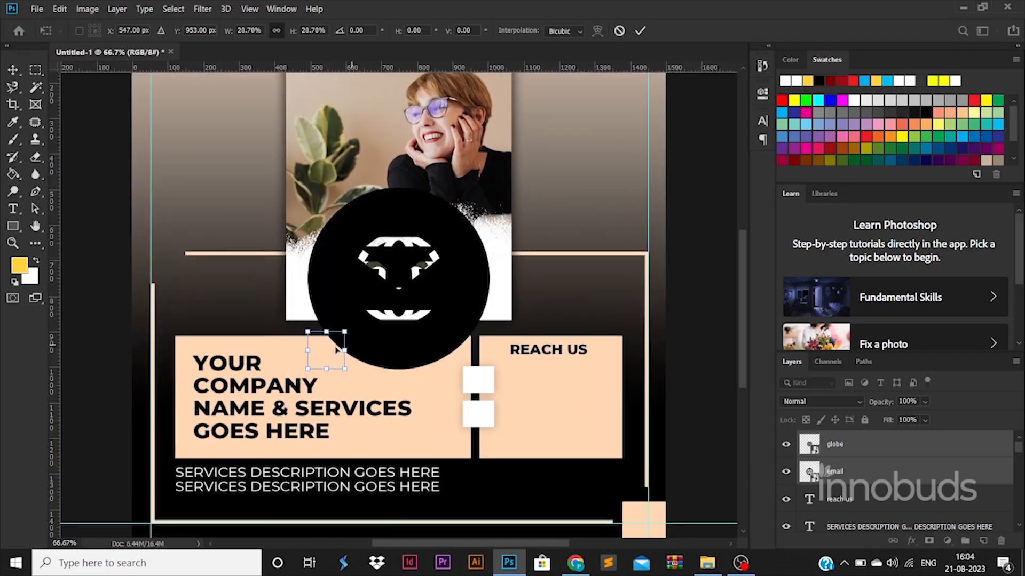
drag(338, 350, 485, 380)
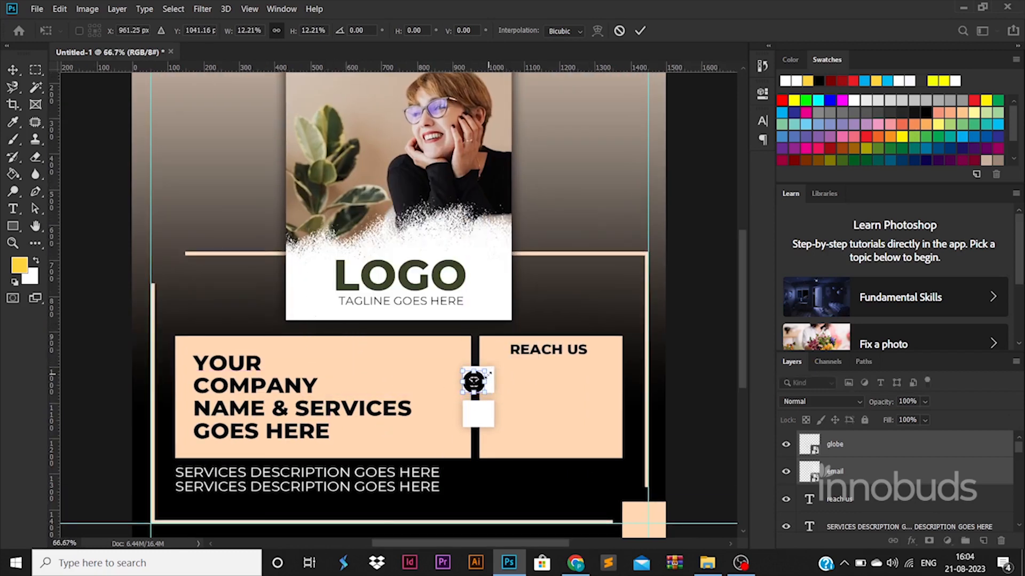
key(Return)
click(480, 383)
scroll(833, 469, up, 3)
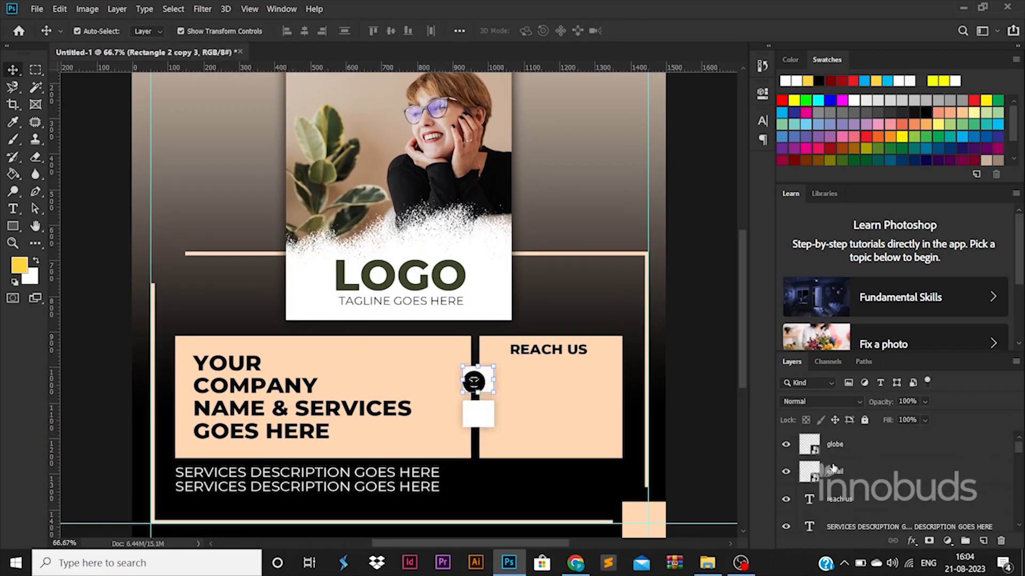
- Move the globe icon into the lower white square and centre the email icon
click(833, 444)
scroll(483, 389, up, 1)
drag(470, 378, 476, 426)
click(470, 377)
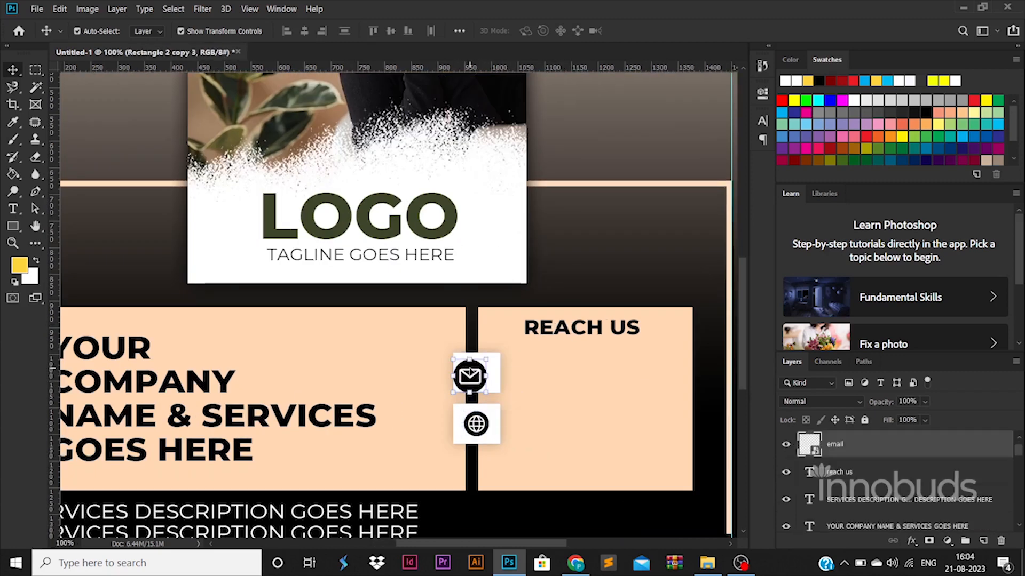
key(ctrl+t)
drag(470, 377, 474, 372)
key(Return)
- Select both white squares and nudge them down with Shift+Down
scroll(863, 451, up, 1)
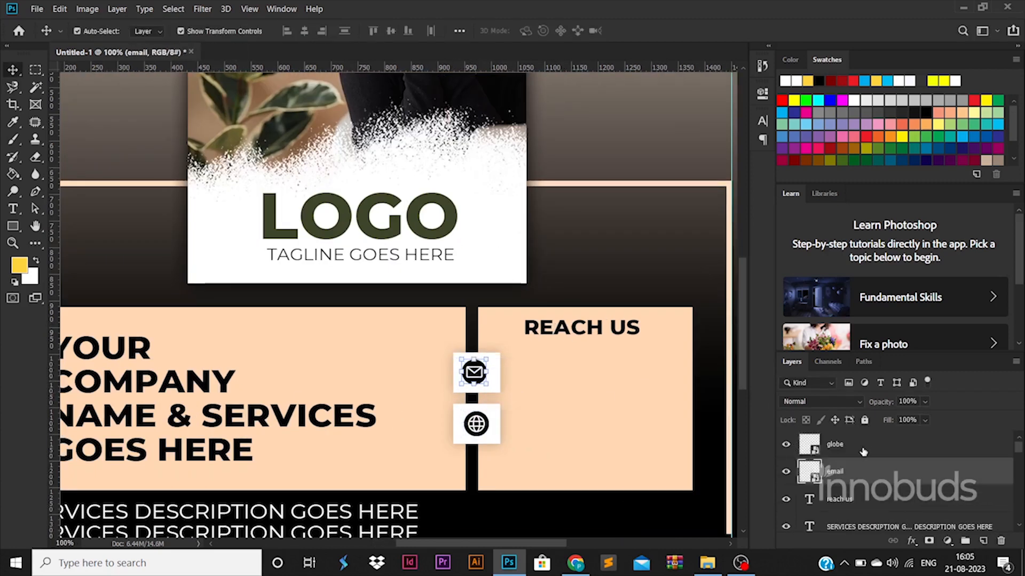
shift+click(863, 449)
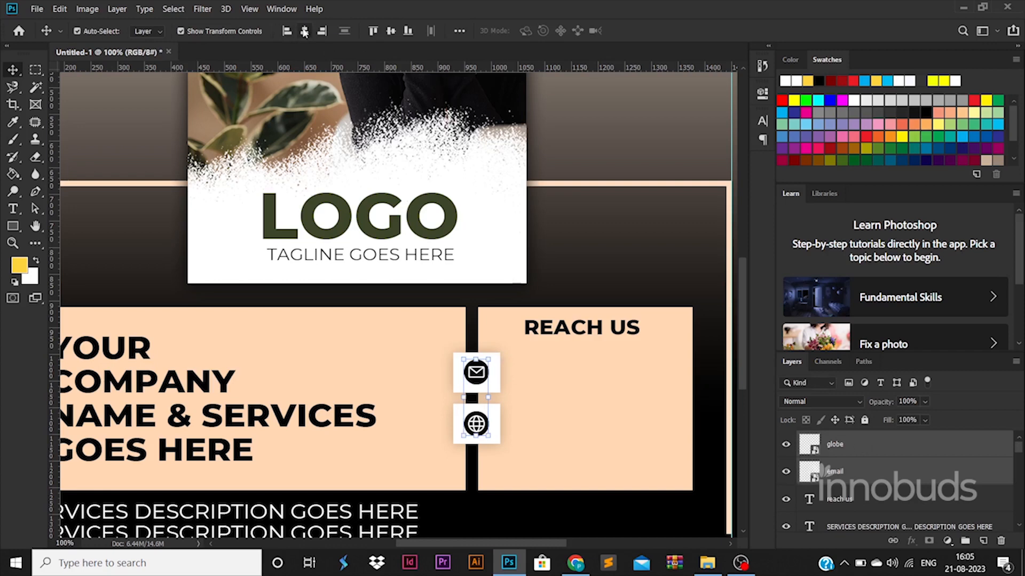
scroll(422, 231, down, 2)
click(525, 308)
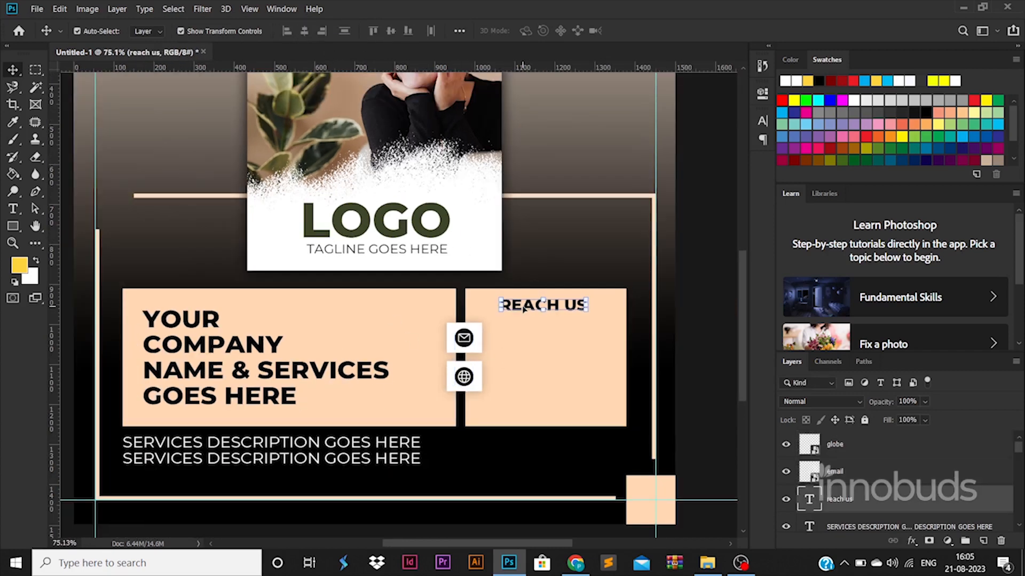
scroll(909, 472, down, 3)
click(892, 464)
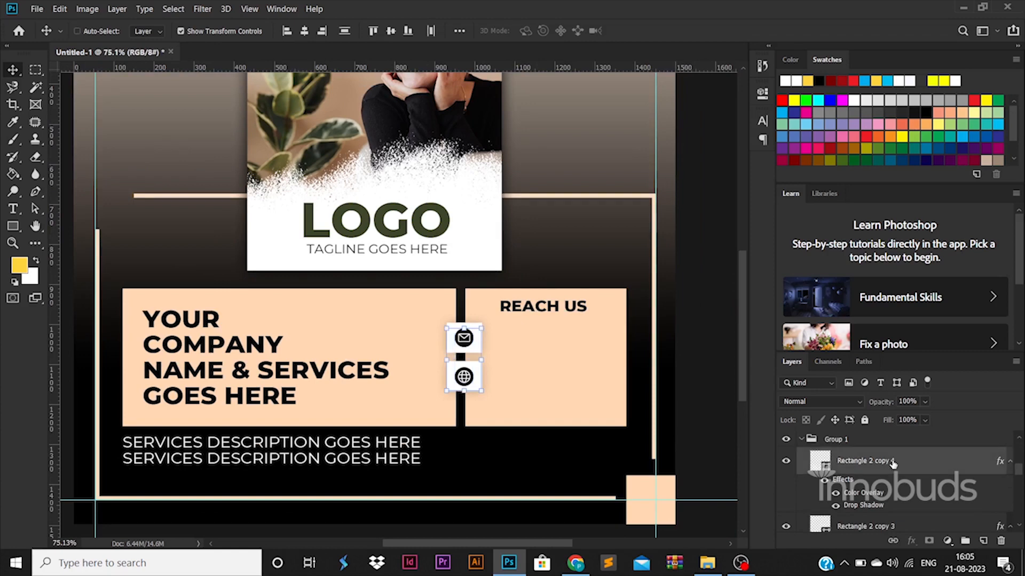
shift+click(897, 530)
scroll(897, 530, down, 2)
key(shift+Down)
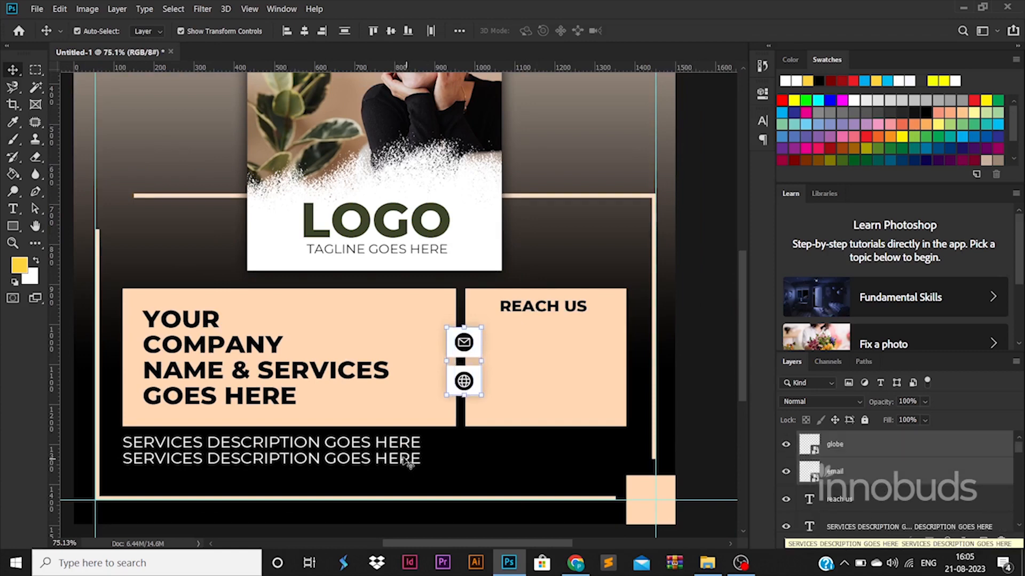
- Duplicate the services text as the e-mail address in 000000 black, scaled beside the envelope icon
drag(409, 464, 663, 358)
double_click(580, 347)
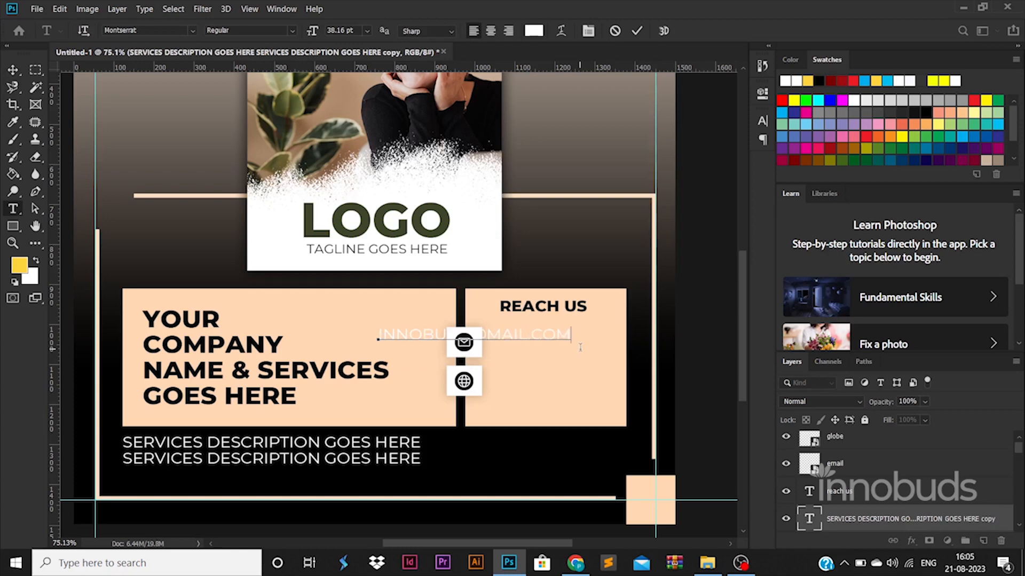
key(ctrl+a)
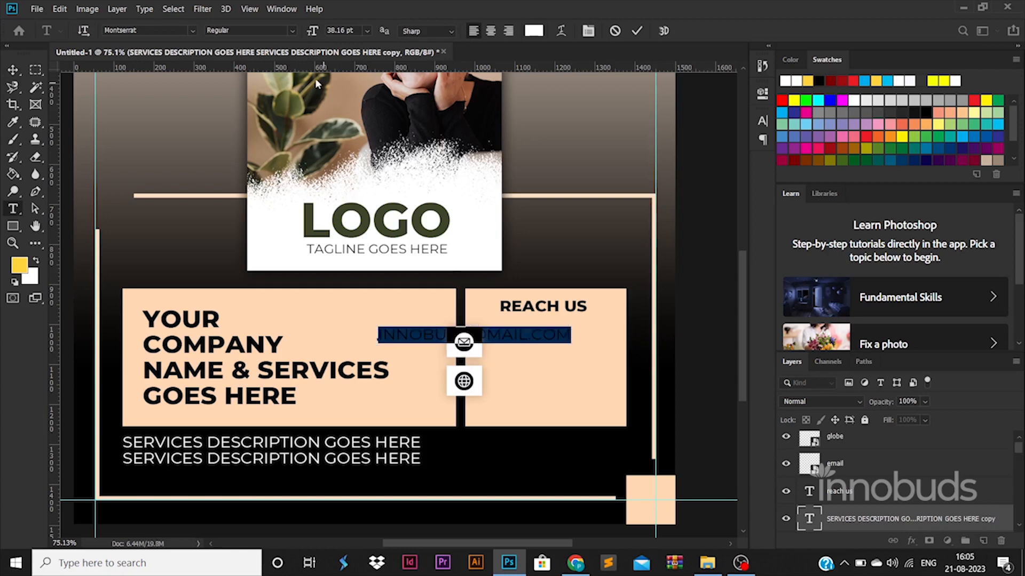
click(533, 31)
text(000000)
click(961, 259)
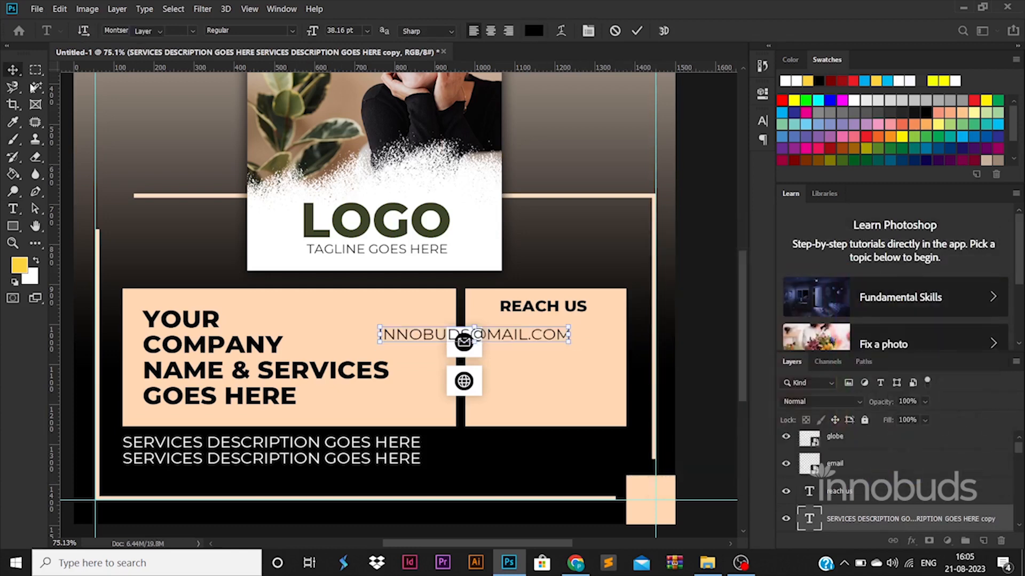
key(ctrl+Return)
key(ctrl+t)
drag(571, 346, 594, 379)
key(Return)
double_click(593, 379)
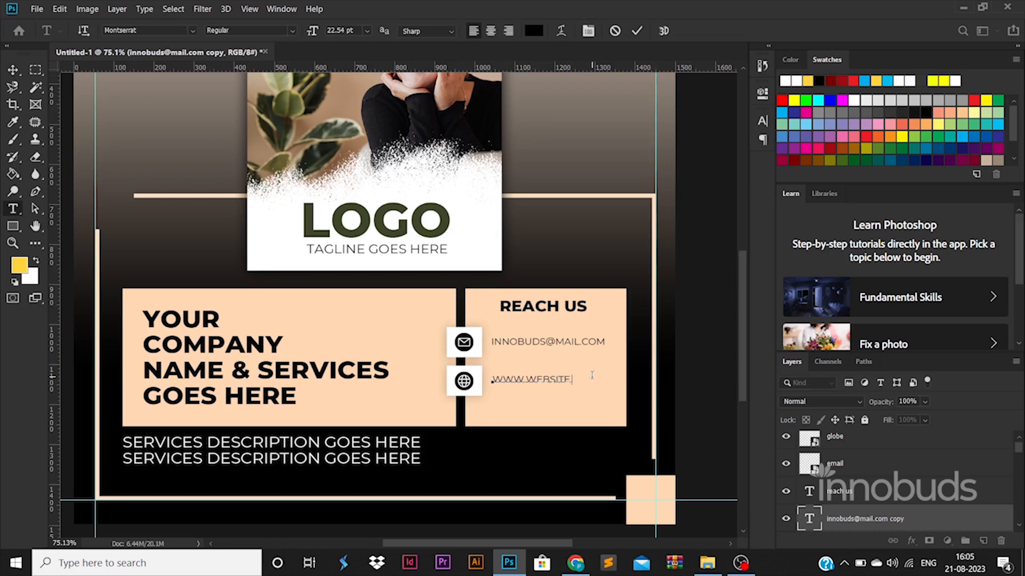
click(13, 70)
shift+click(561, 336)
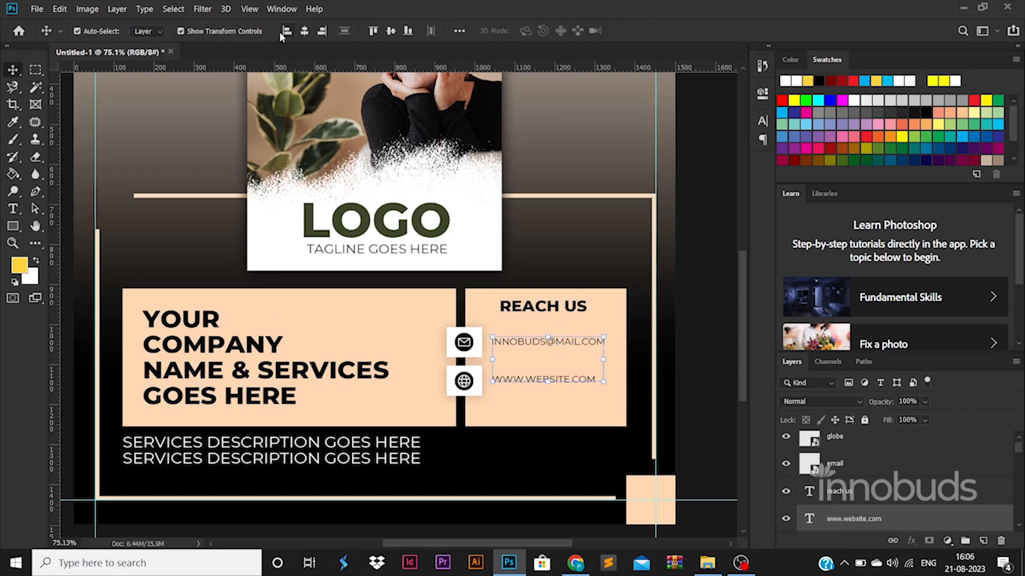
click(707, 392)
scroll(550, 382, down, 3)
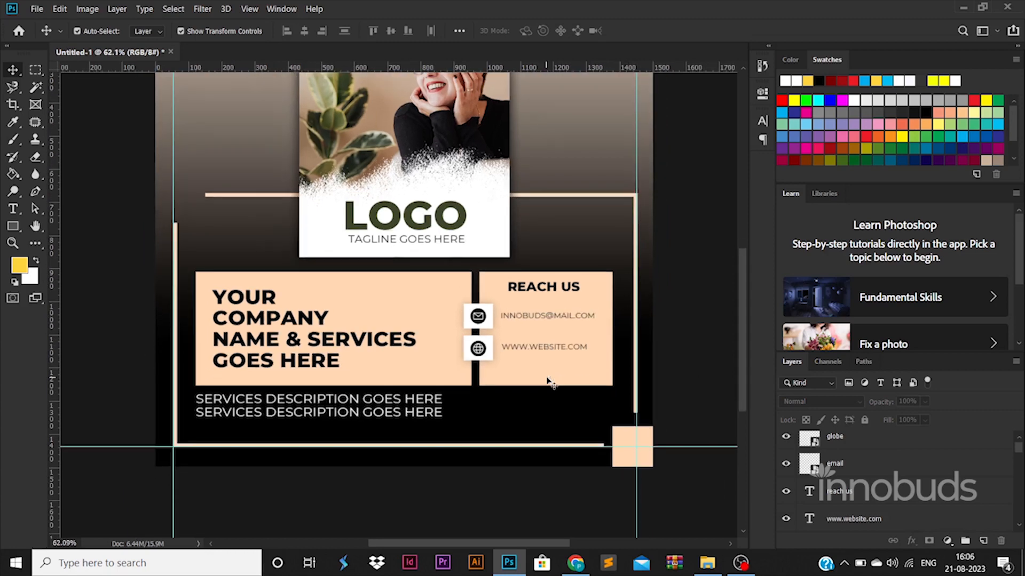
- Draw a circle with a beige fill sampled from the photo and move it to the top-left
scroll(550, 382, down, 2)
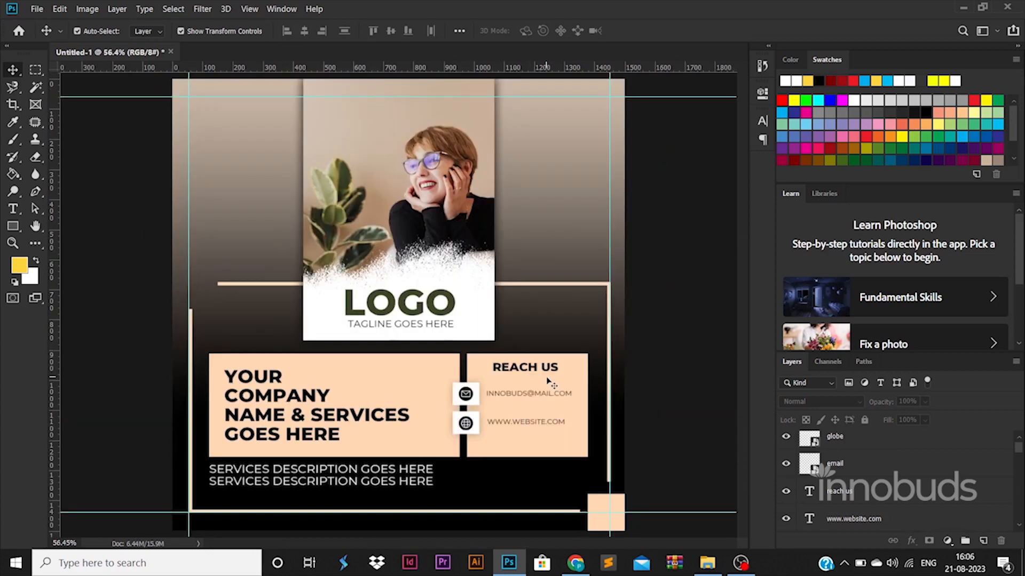
right_click(19, 229)
click(69, 251)
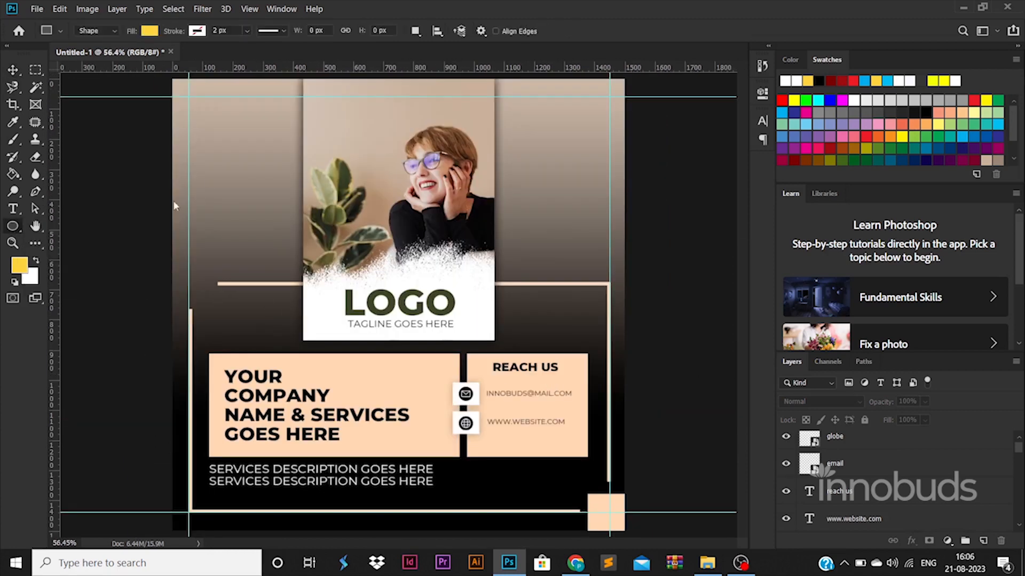
drag(283, 262, 292, 261)
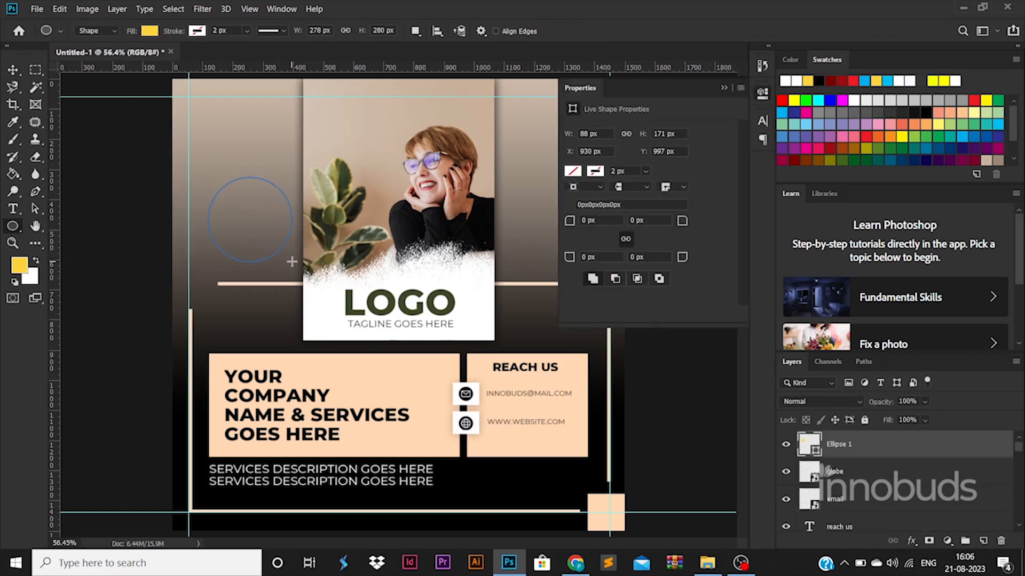
double_click(822, 451)
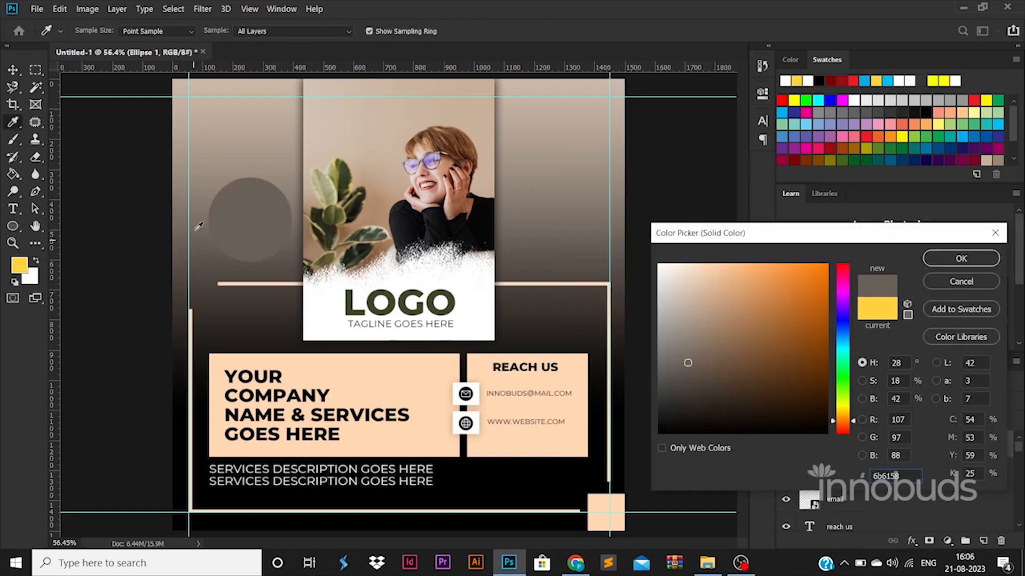
click(218, 168)
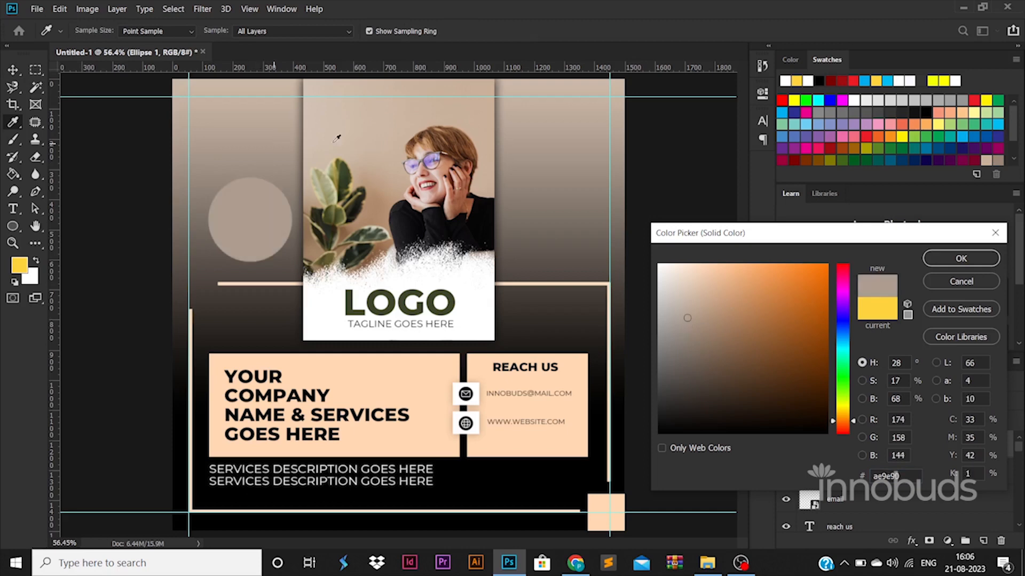
click(961, 258)
key(v)
drag(270, 231, 270, 145)
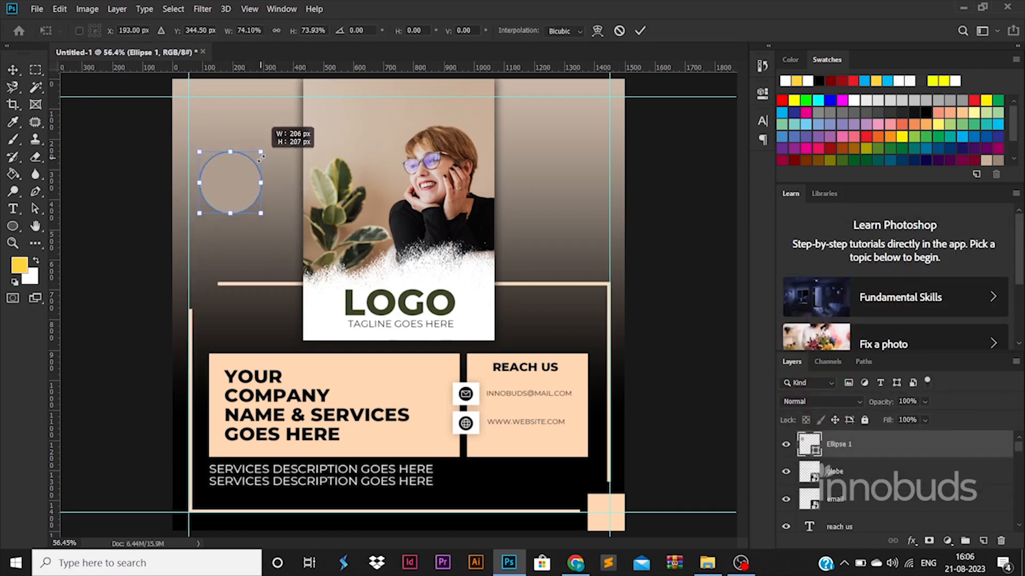
- Duplicate the circle, shrink the copy beside the logo, and move it lower in the layer stack
alt+drag(227, 175, 590, 182)
key(ctrl+t)
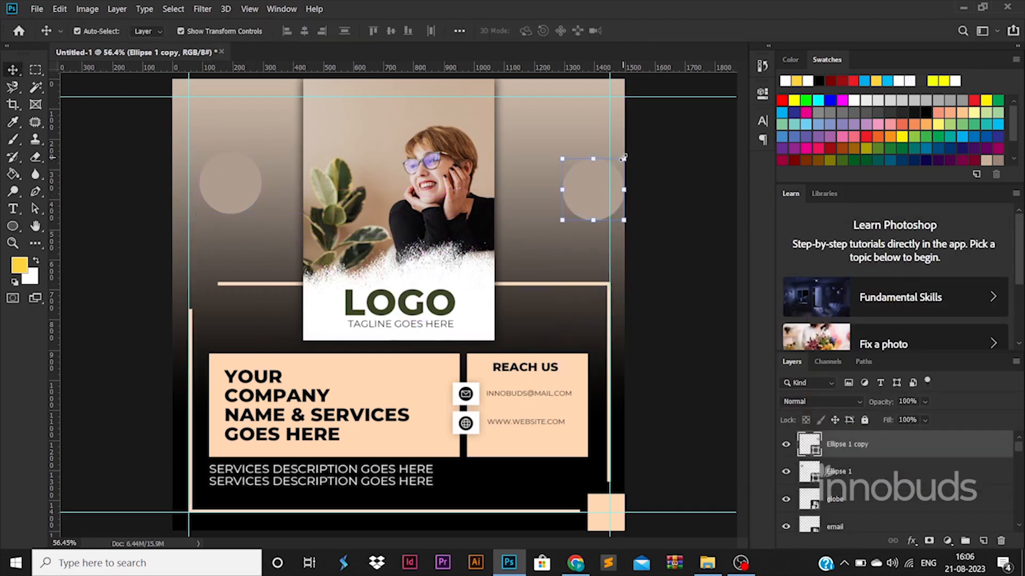
alt+drag(623, 220, 498, 262)
key(Return)
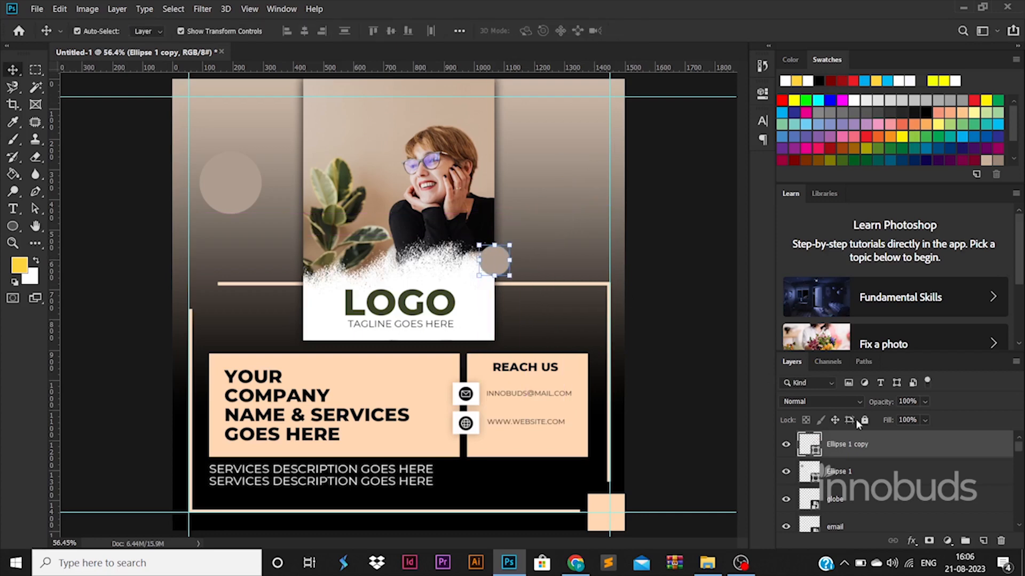
drag(847, 444, 890, 490)
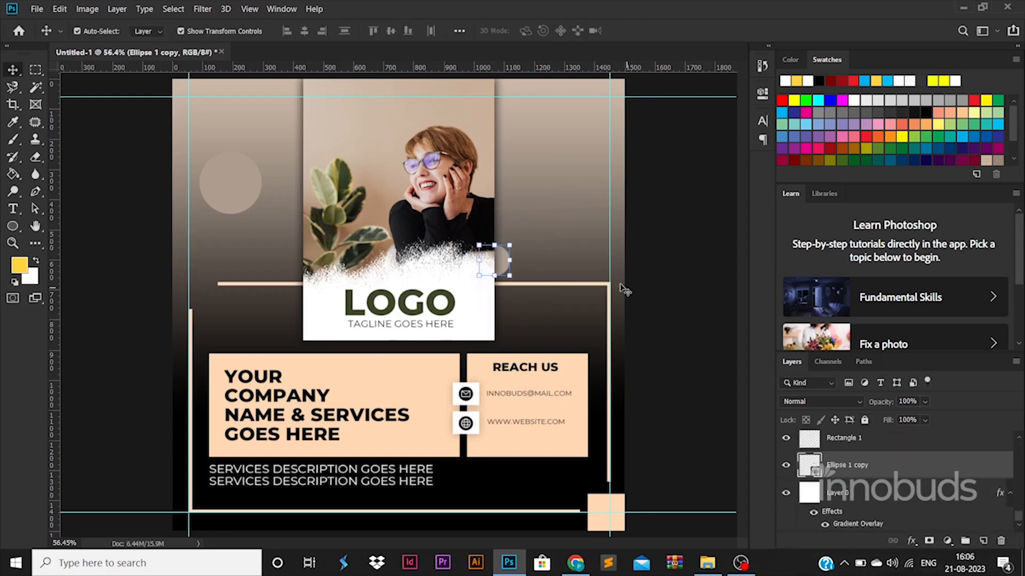
- Move the small circle up near her face and send the left circle behind the photo
drag(505, 260, 506, 192)
drag(245, 187, 298, 231)
key(ctrl+bracketleft)
key(ctrl+bracketleft)
key(ctrl+bracketleft)
key(ctrl+bracketleft)
key(ctrl+bracketleft)
key(ctrl+bracketleft)
key(ctrl+bracketleft)
key(ctrl+bracketleft)
- Move a peach square copy to the left edge and shorten it into a short block
drag(603, 510, 193, 281)
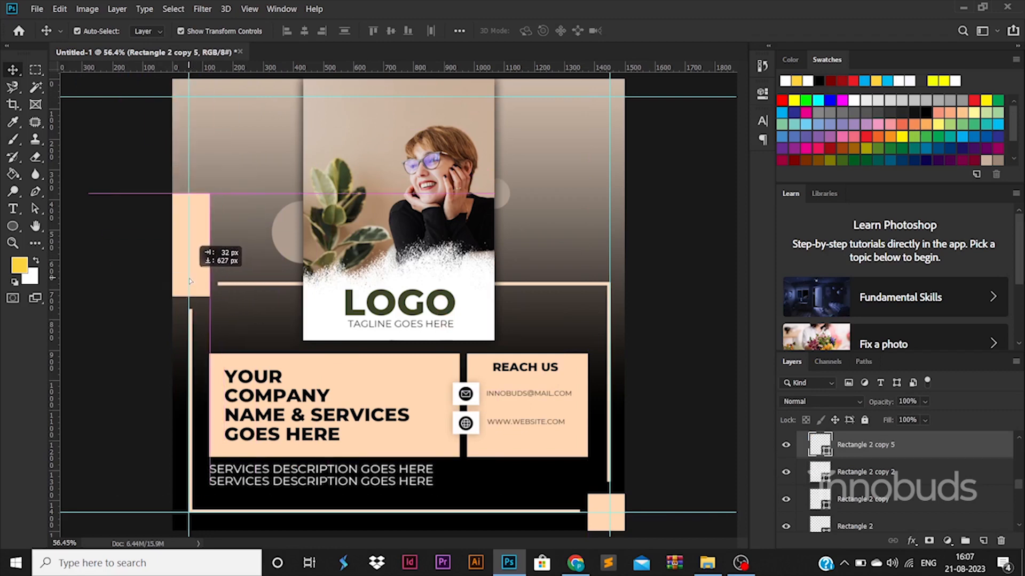
key(ctrl+t)
drag(149, 194, 152, 272)
key(Return)
click(682, 401)
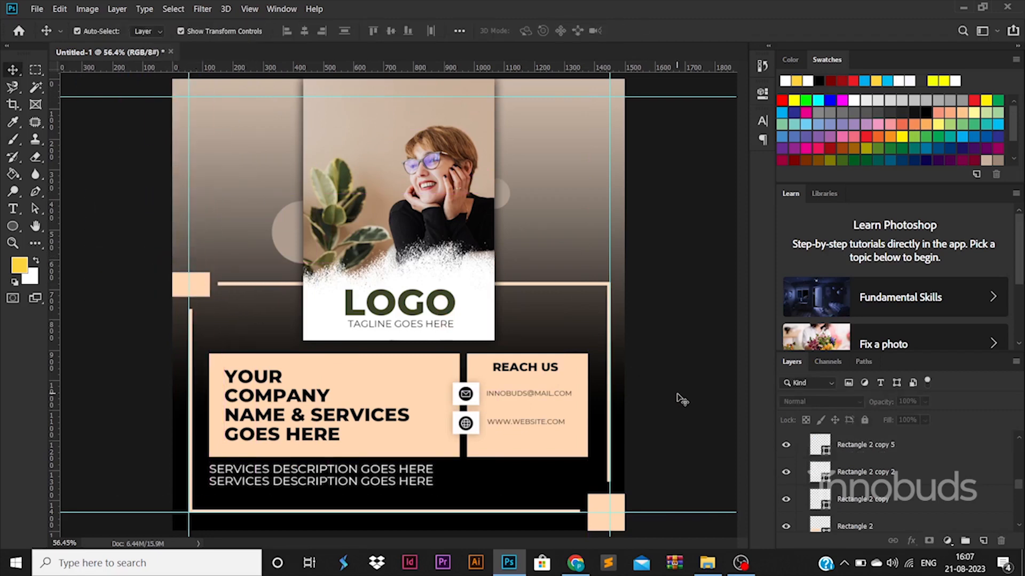
- Place circles at the top-left and top-right corners, then open Save for Web
drag(283, 248, 603, 99)
click(687, 326)
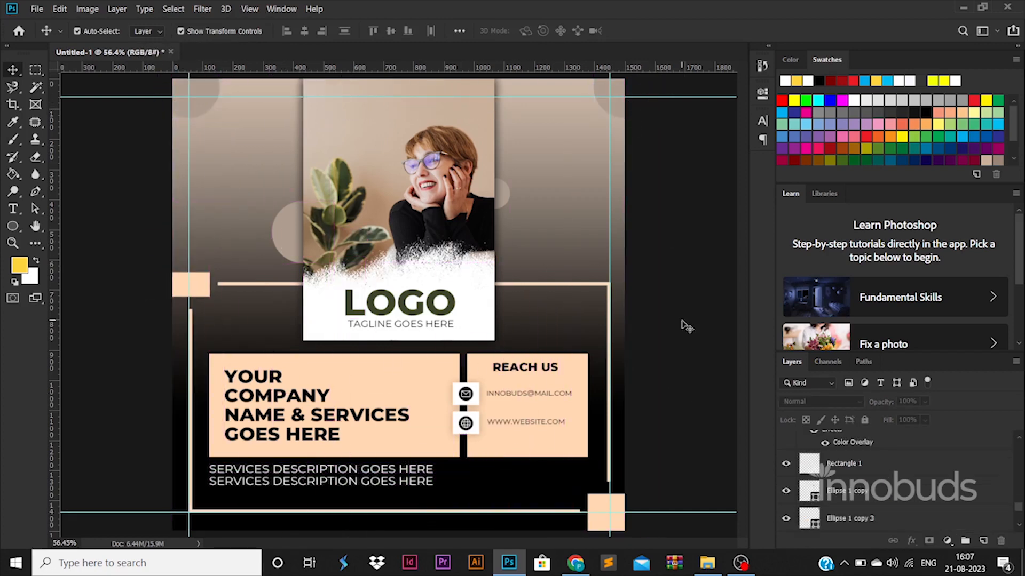
key(ctrl+alt+shift+s)
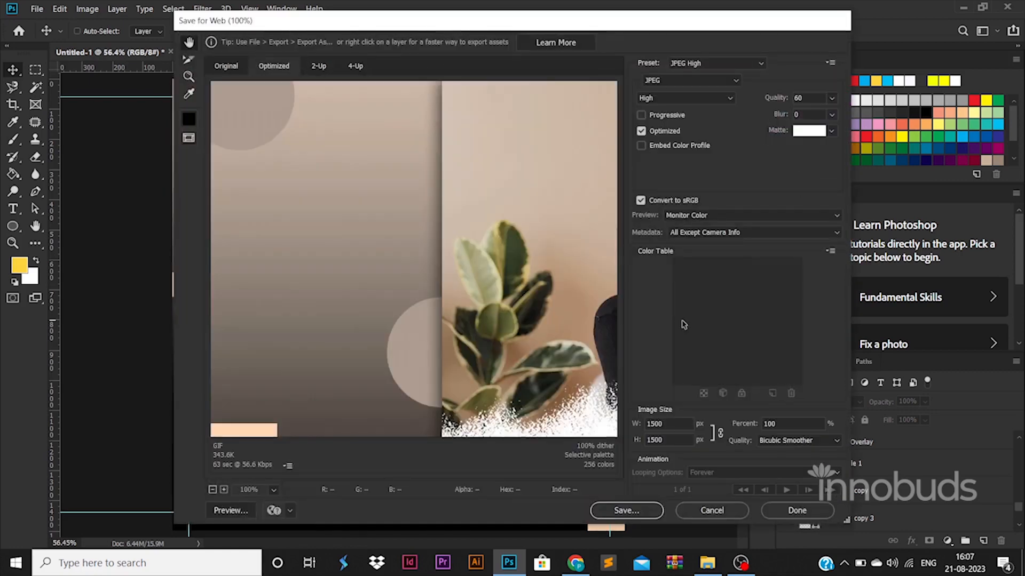
- Save the optimized JPEG as poster in the 86-57 folder
click(613, 508)
click(255, 32)
click(201, 230)
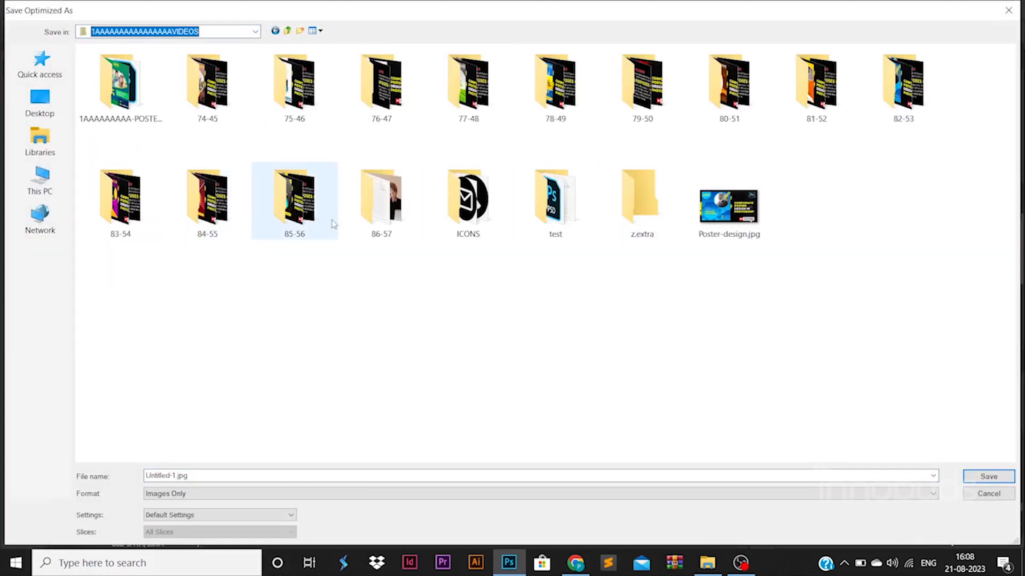
double_click(379, 201)
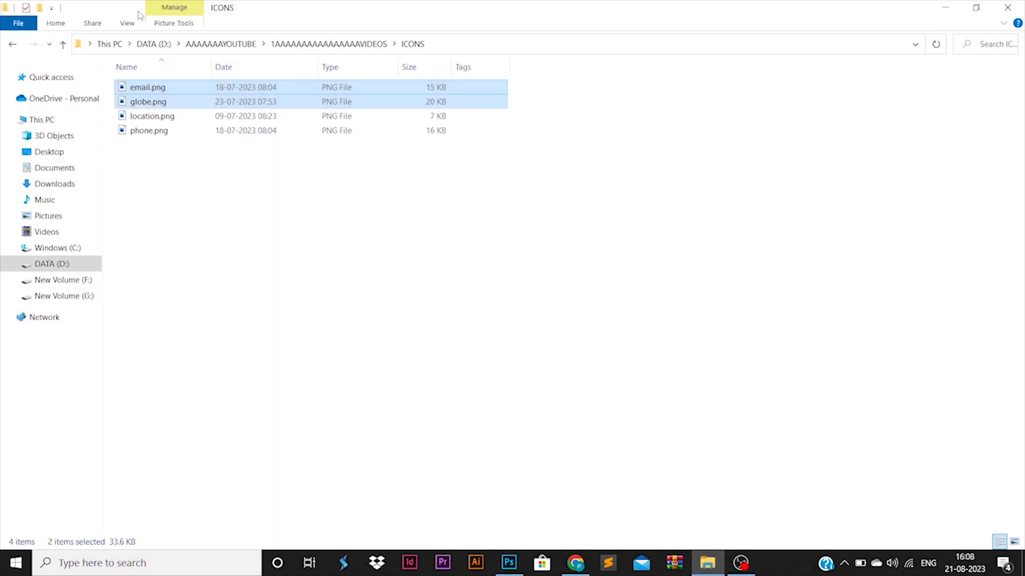
click(13, 44)
- Open poster.jpg from the 86-57 folder in the photo viewer
double_click(216, 192)
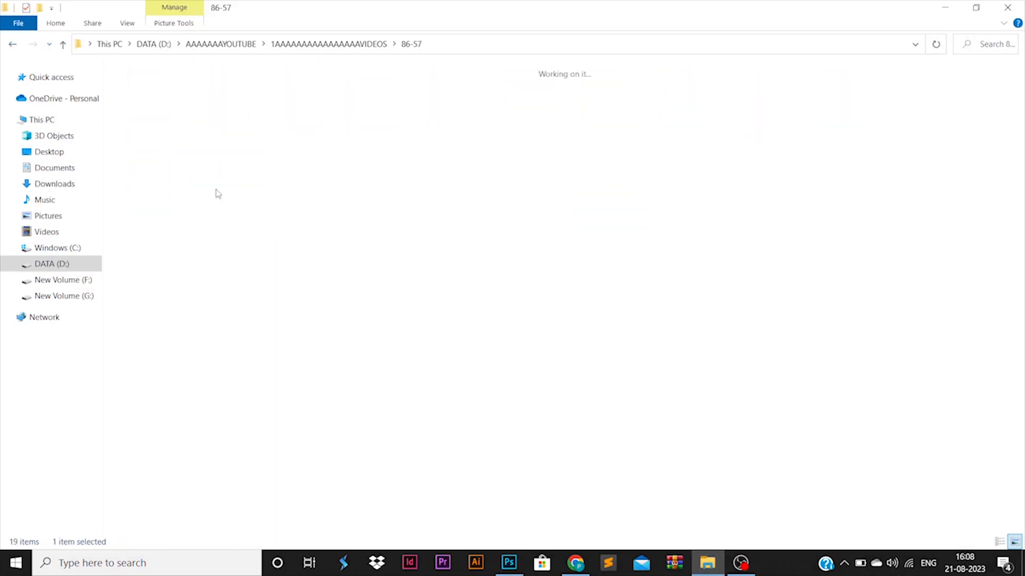
click(299, 101)
right_click(282, 85)
click(306, 94)
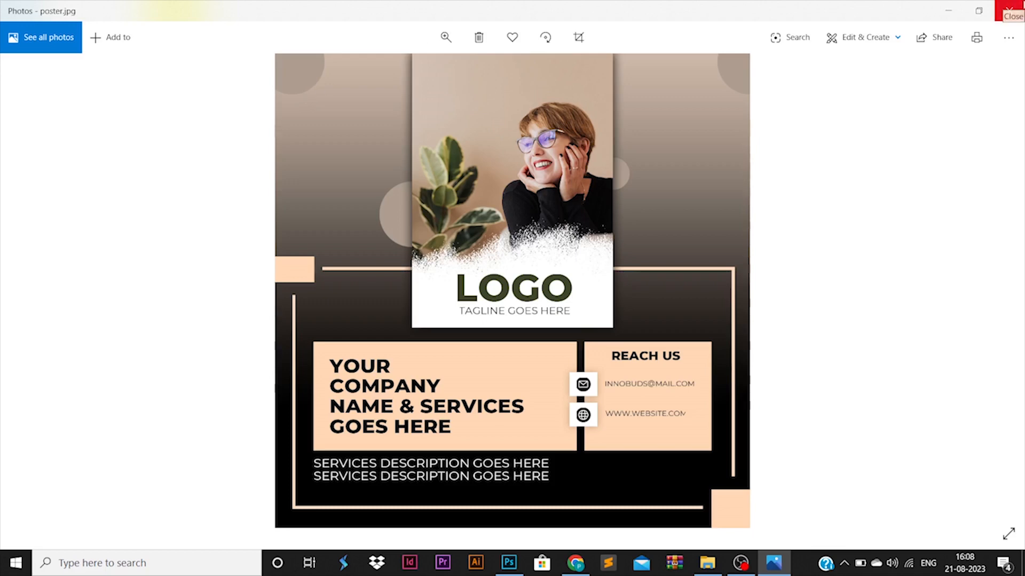
- Close the Photos viewer showing poster.jpg and return to Photoshop
click(1008, 11)
click(509, 563)
scroll(499, 379, down, 3)
scroll(449, 342, up, 4)
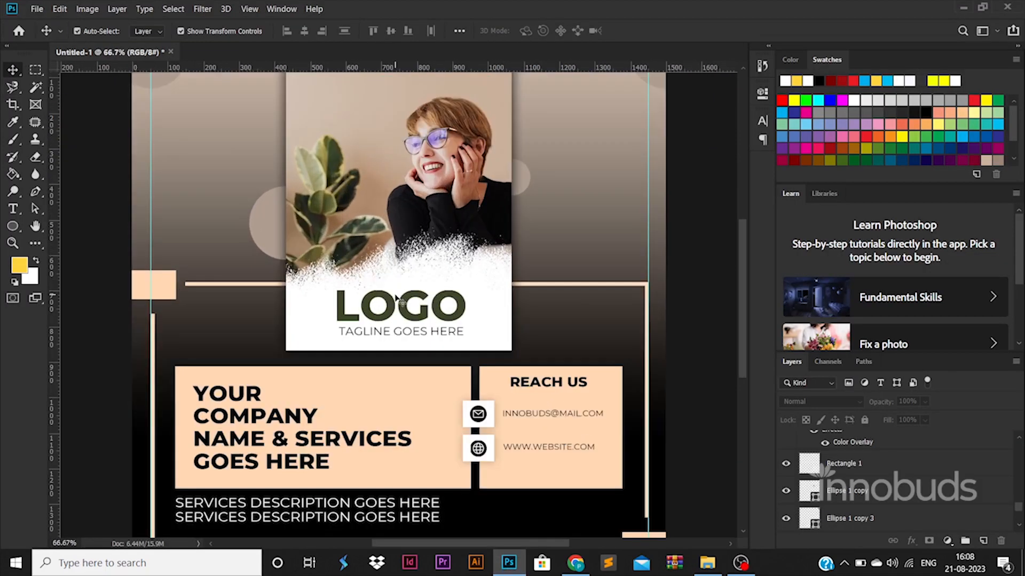
scroll(397, 302, down, 2)
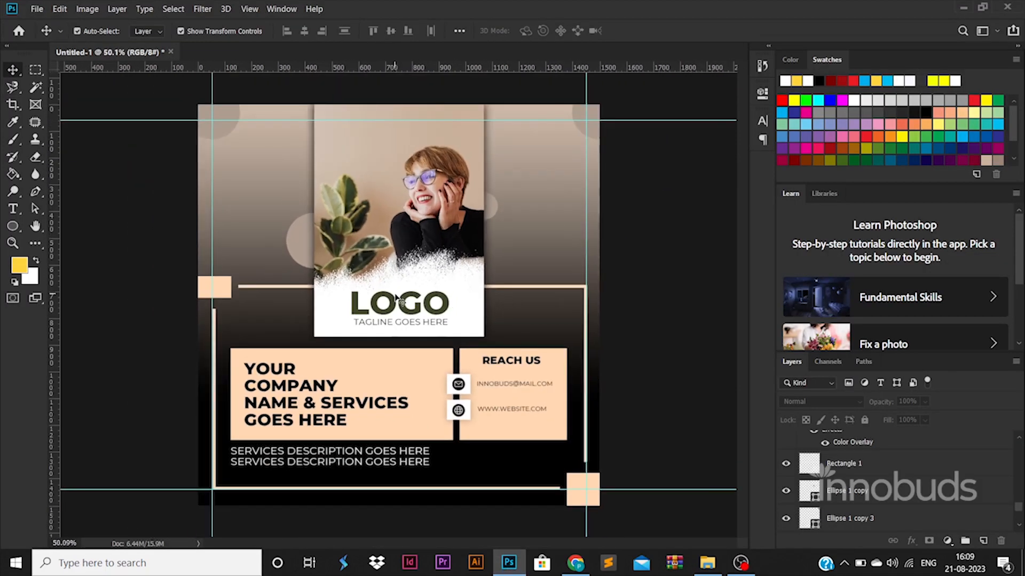